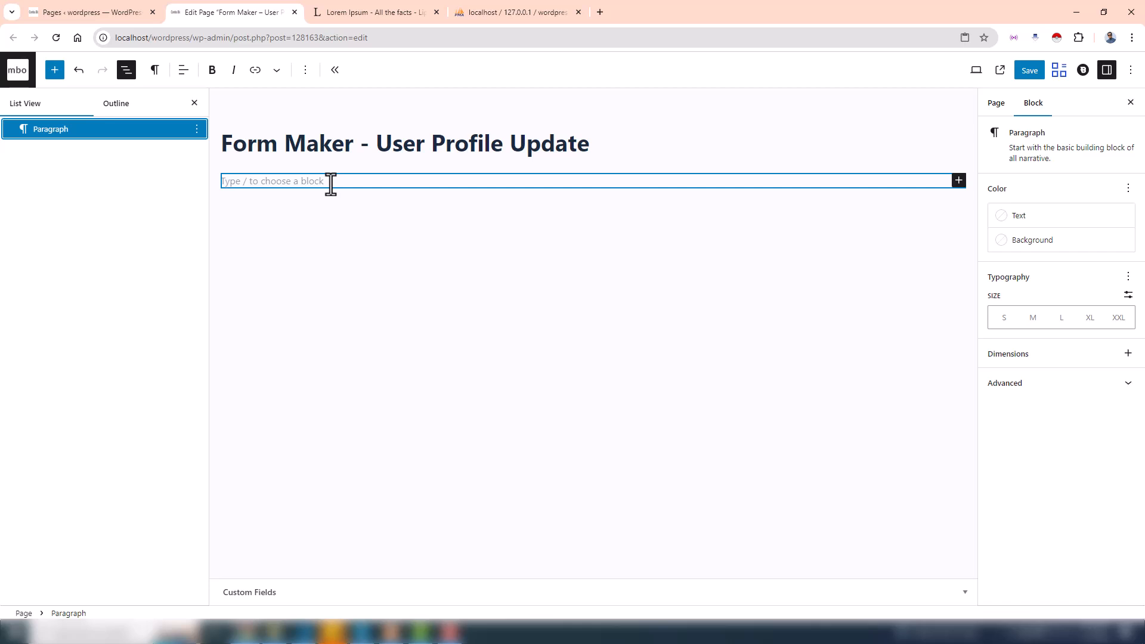
Step: Insert a Form Maker block below the page title and choose its User Profile Update variation
click(331, 183)
text(/for)
key(Return)
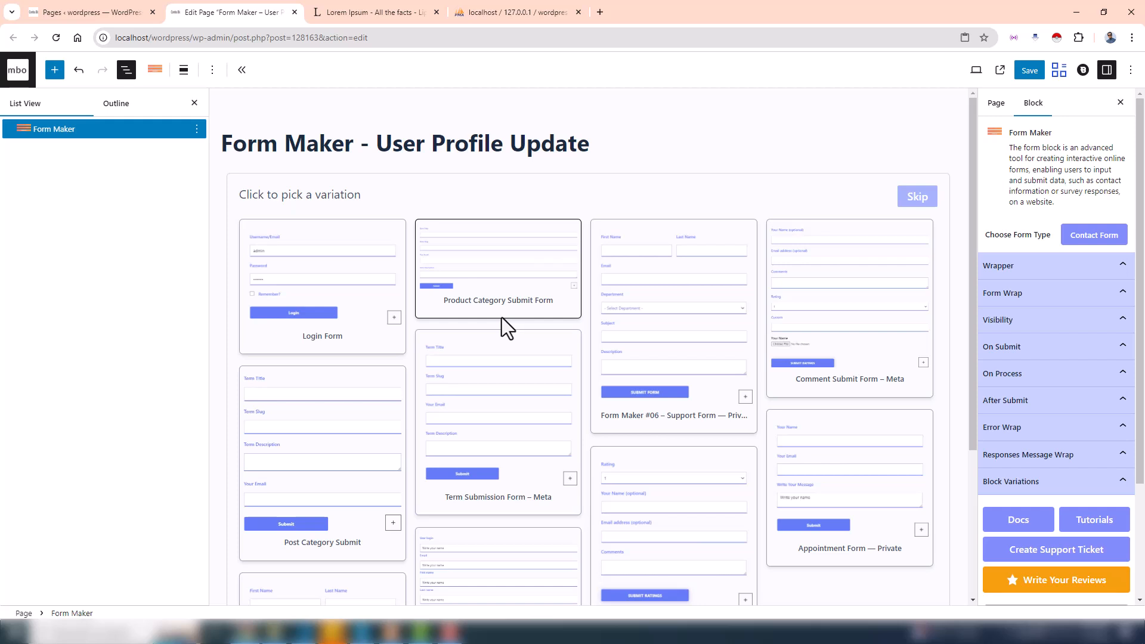
scroll(502, 317, down, 3)
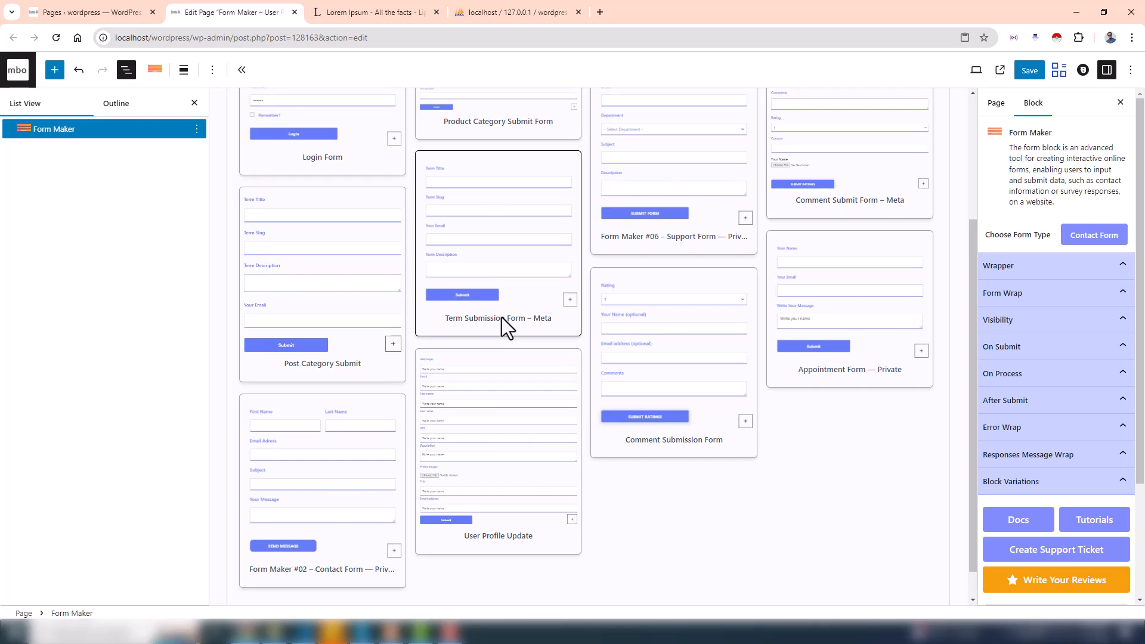
scroll(502, 318, up, 3)
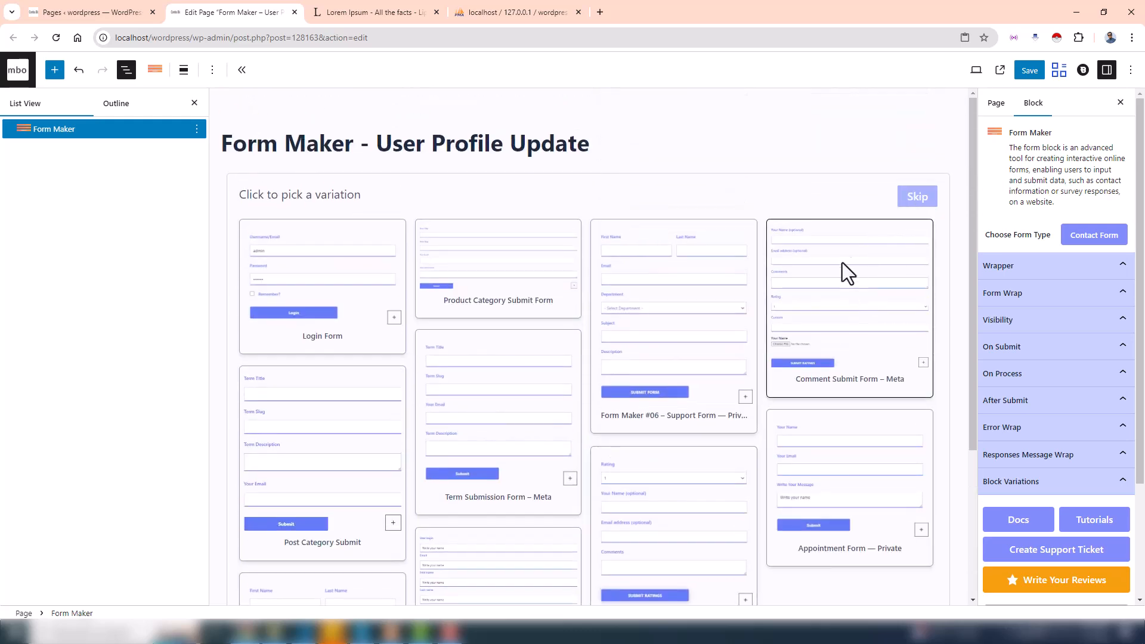
scroll(818, 273, down, 4)
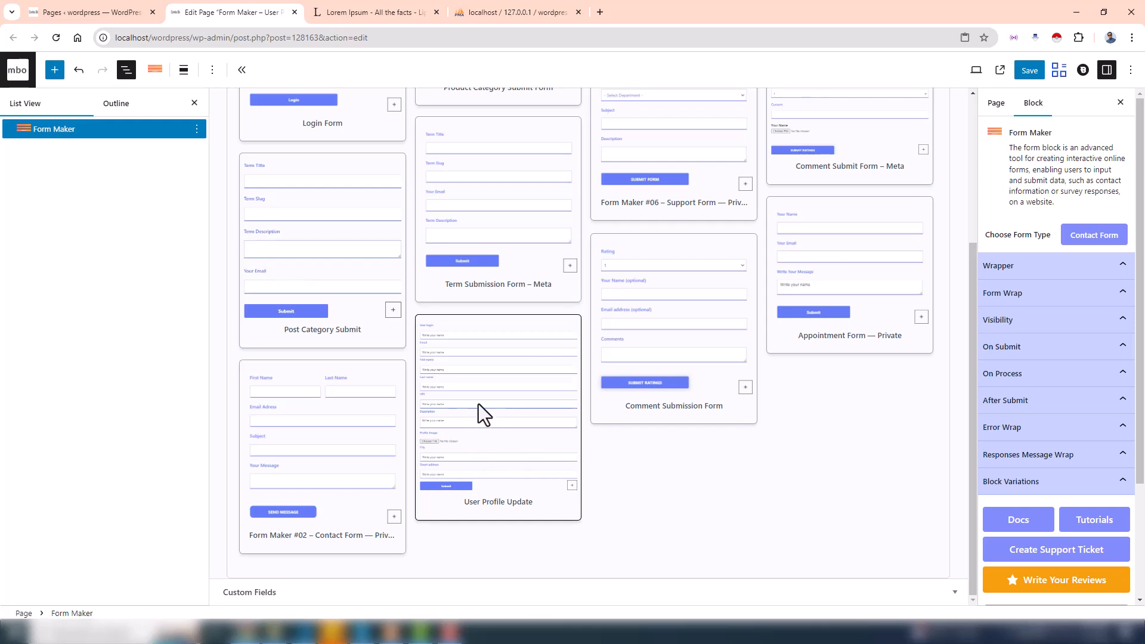
click(478, 403)
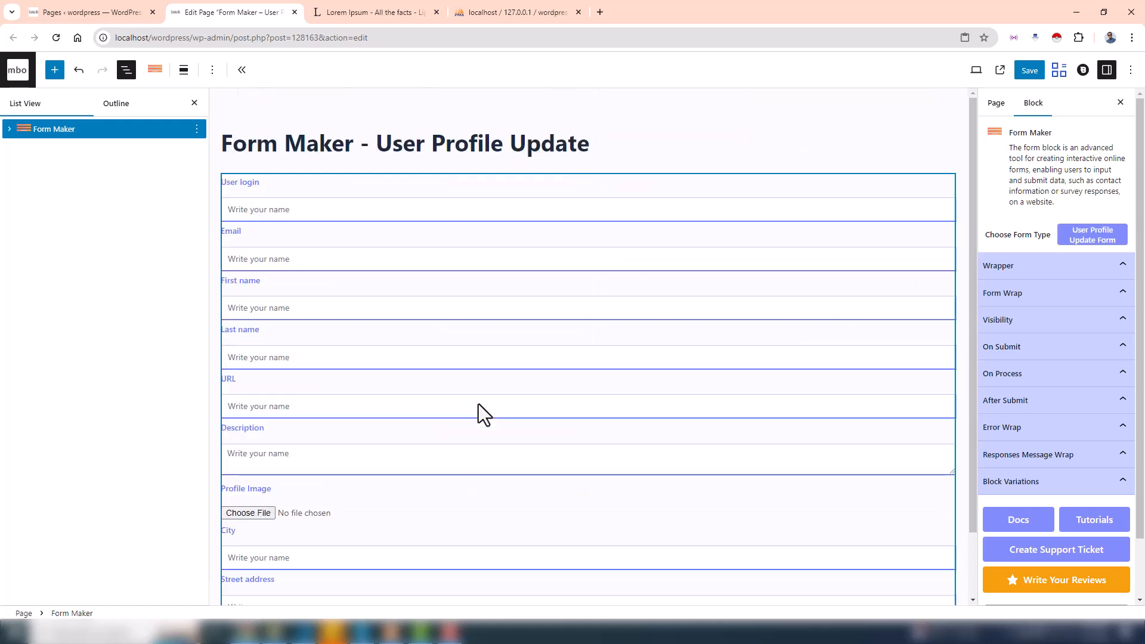
Step: Select the Form Maker block and review its form fields and chosen form type
click(155, 128)
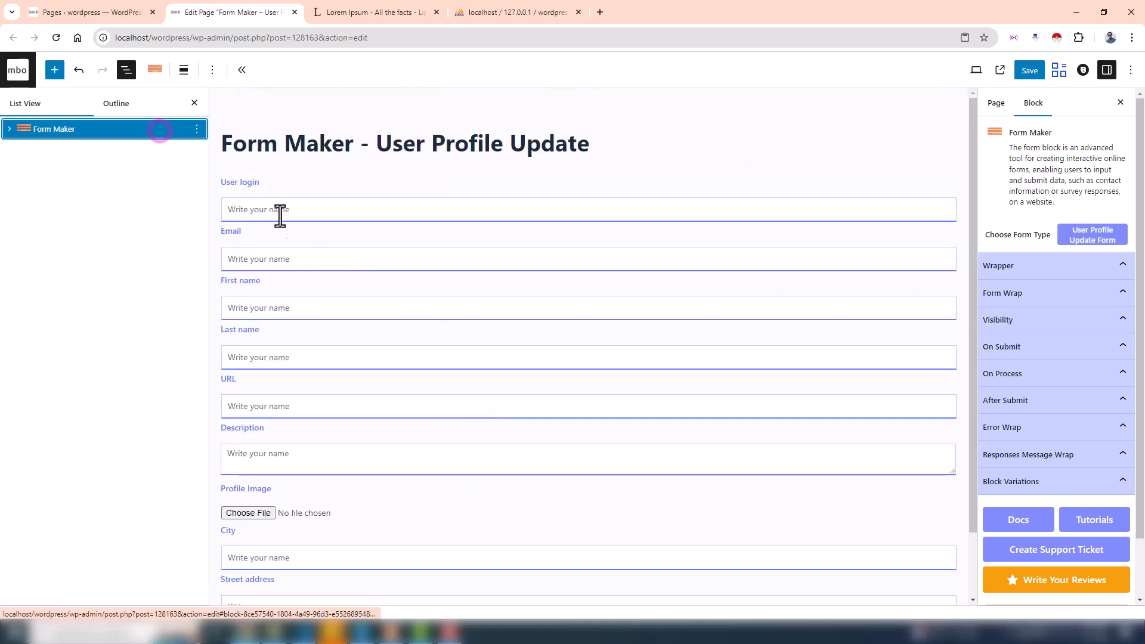
scroll(306, 441, down, 2)
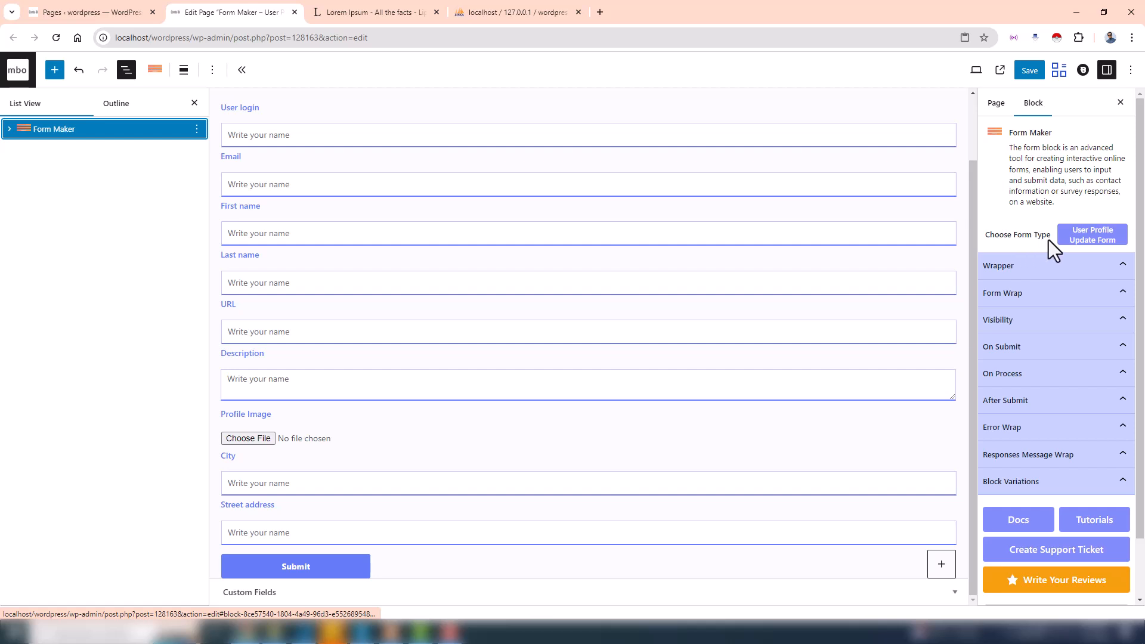
click(1093, 240)
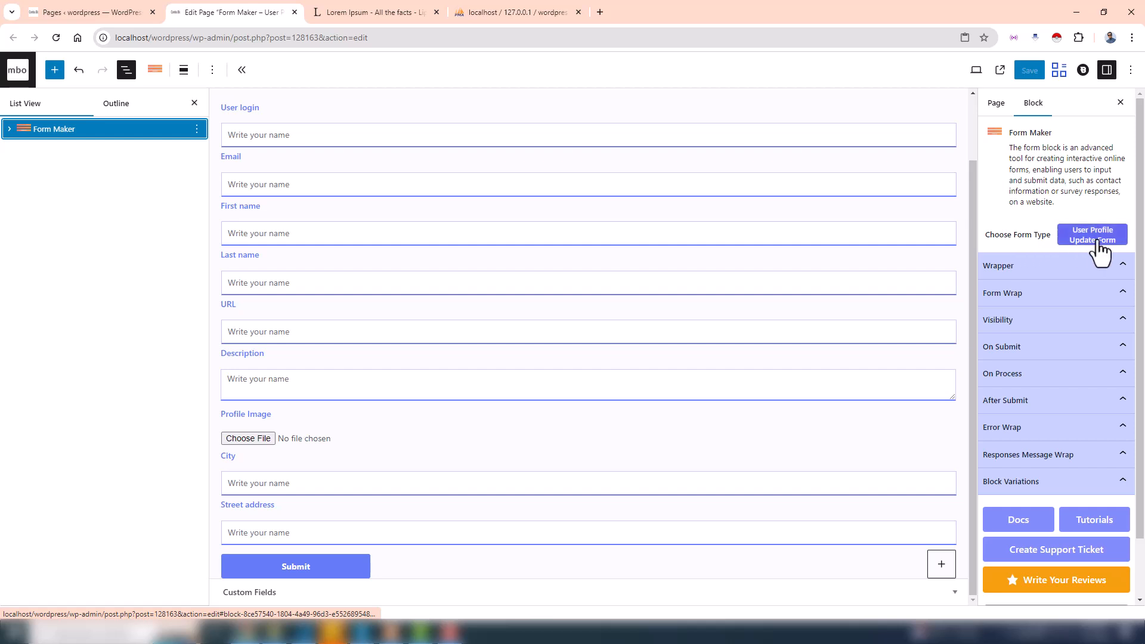
Step: Examine the Wrapper's options and look through the style properties that can be added to it
click(1029, 270)
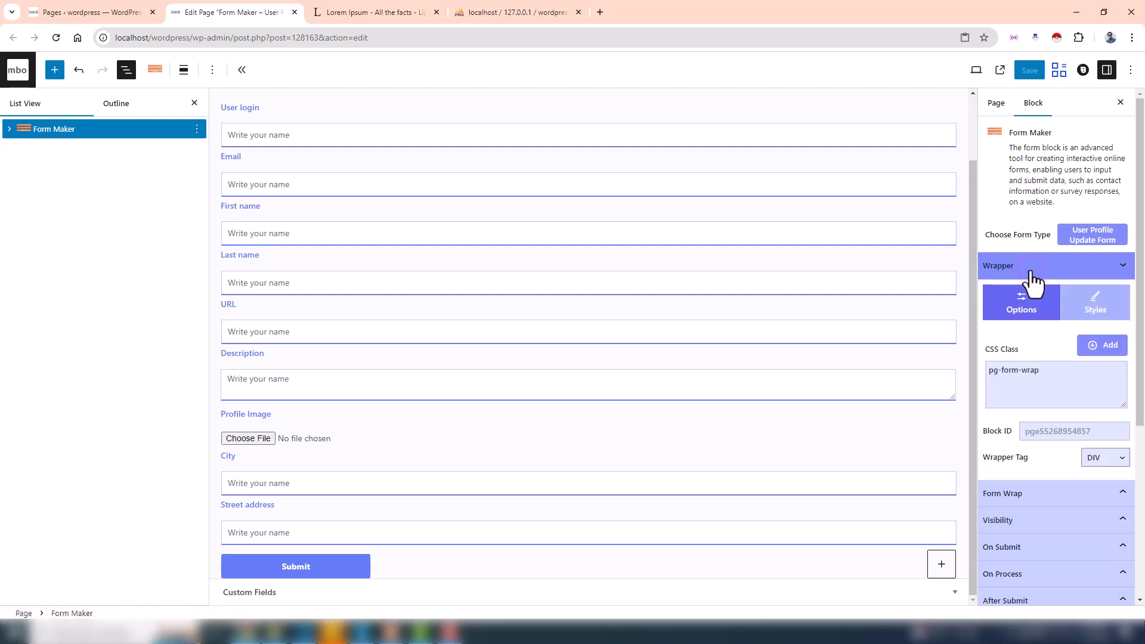
click(1094, 310)
scroll(1073, 314, down, 2)
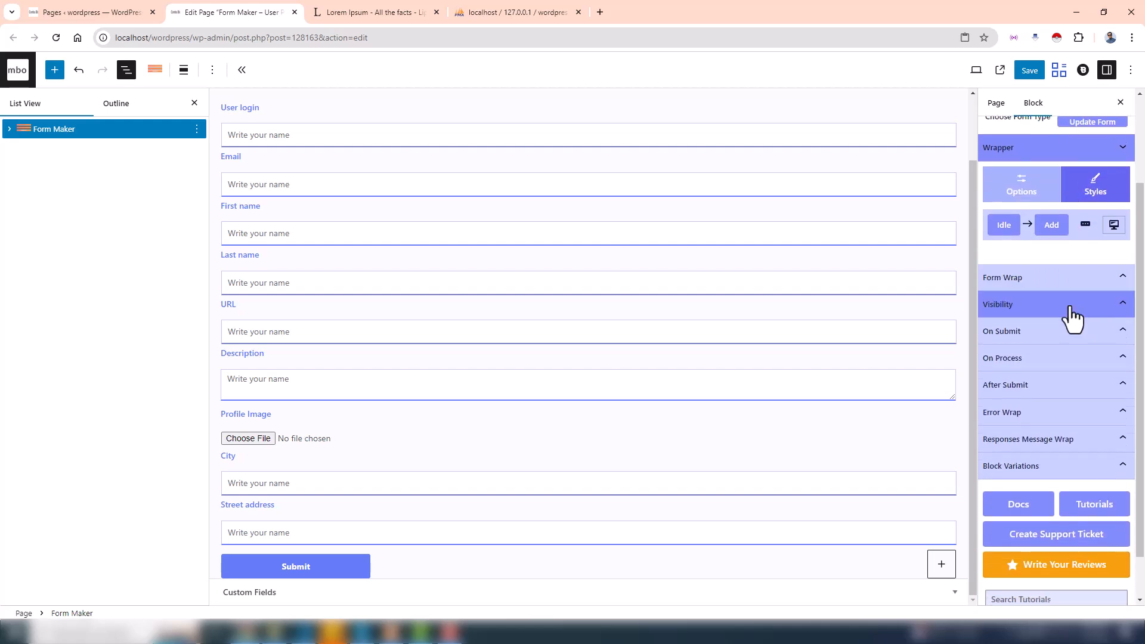
click(1053, 230)
scroll(962, 357, down, 6)
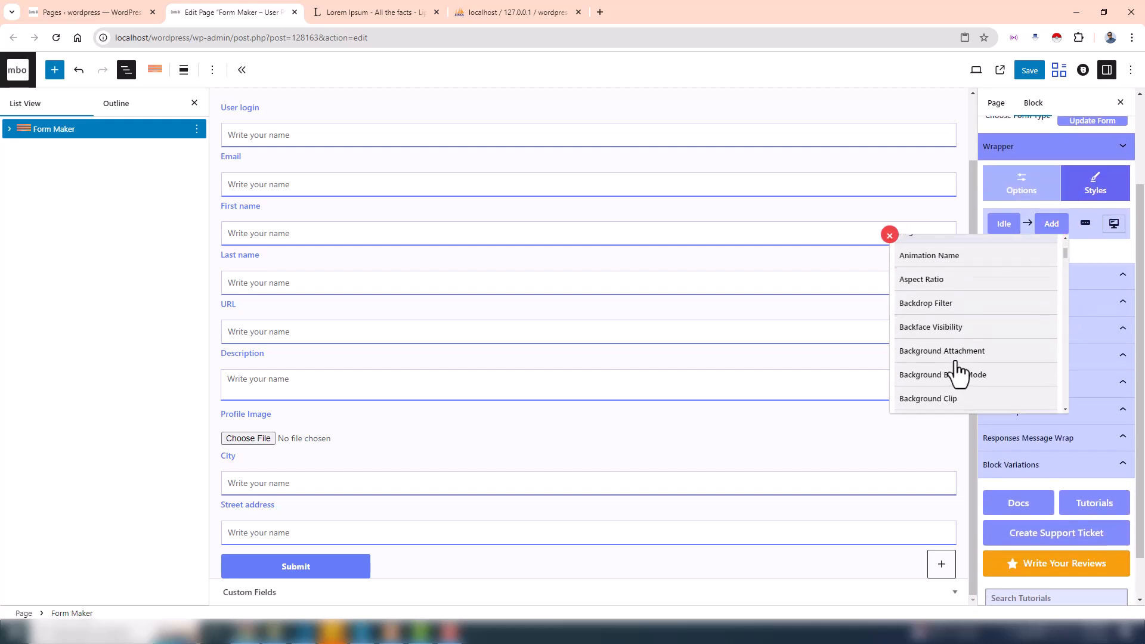
scroll(958, 373, down, 4)
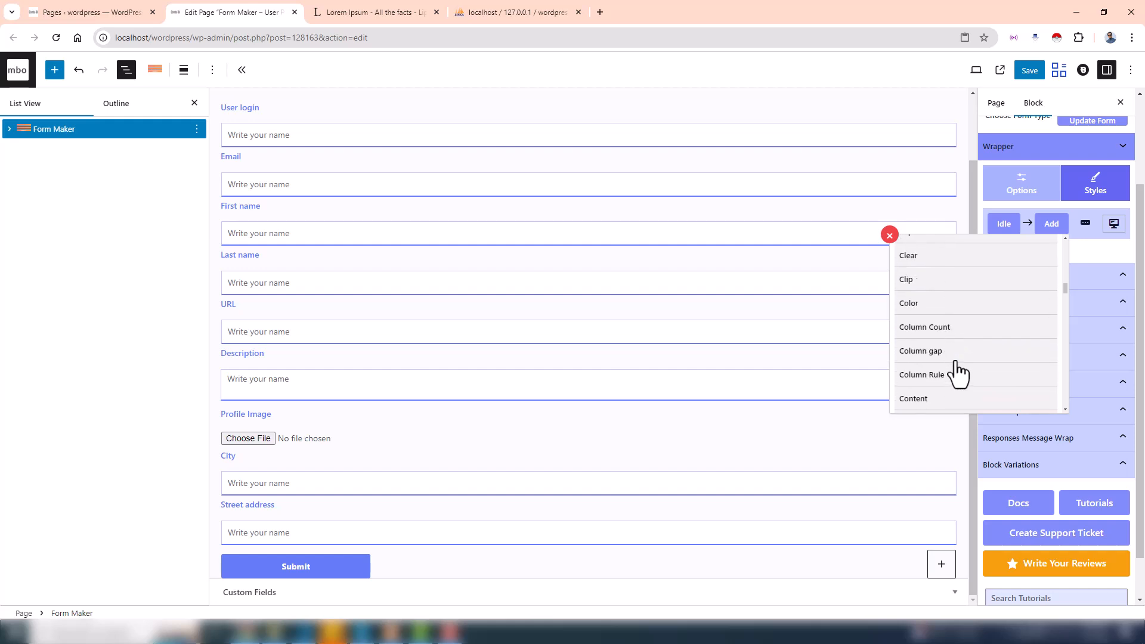
click(1051, 225)
Step: Look through the states and pseudo-selectors for which the Wrapper can be styled
click(1002, 226)
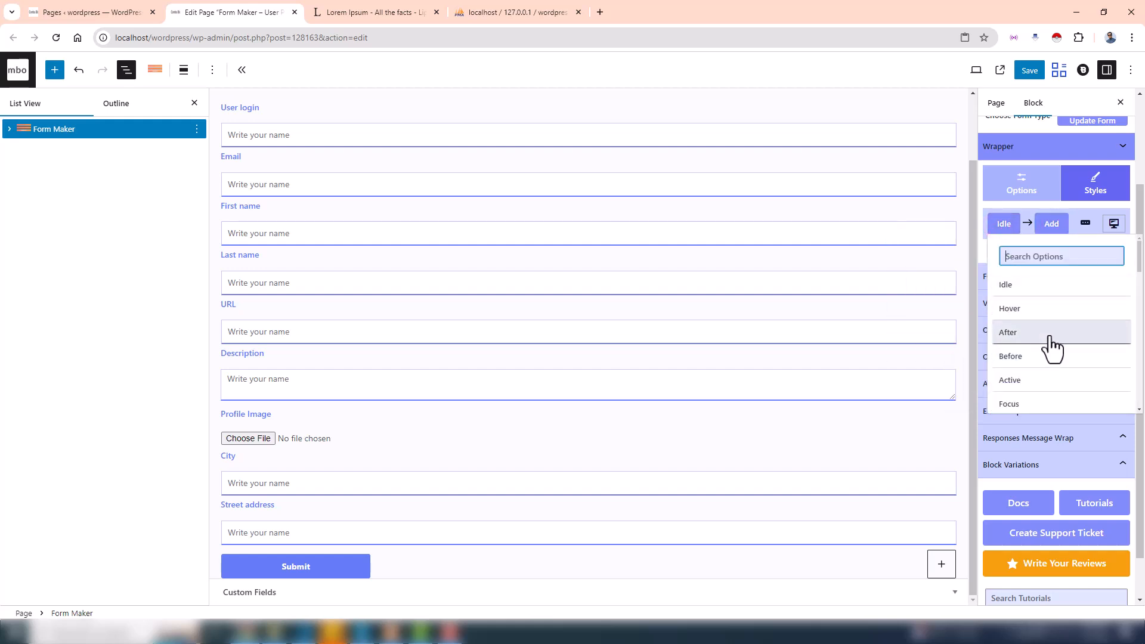
scroll(1060, 325, down, 1)
scroll(1060, 325, down, 8)
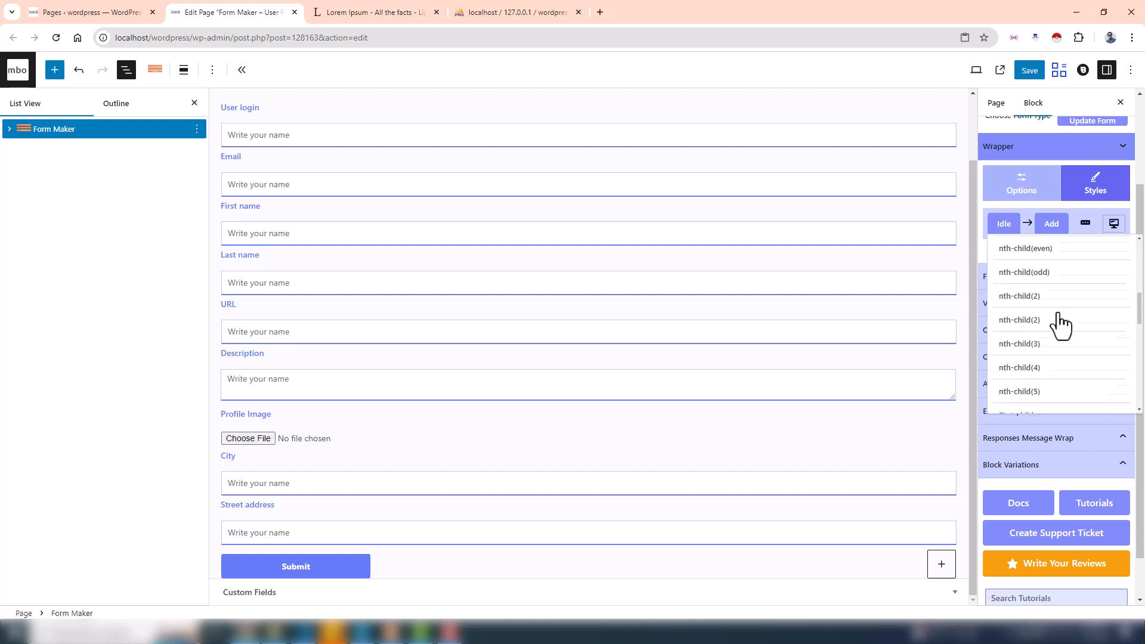
scroll(1060, 325, down, 1)
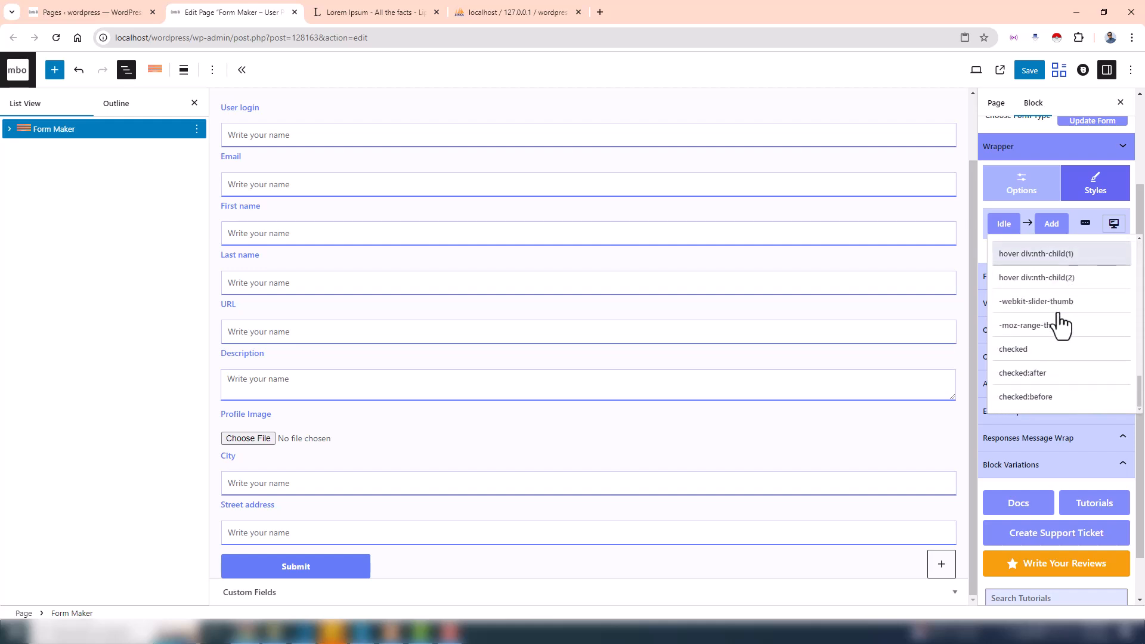
click(1004, 224)
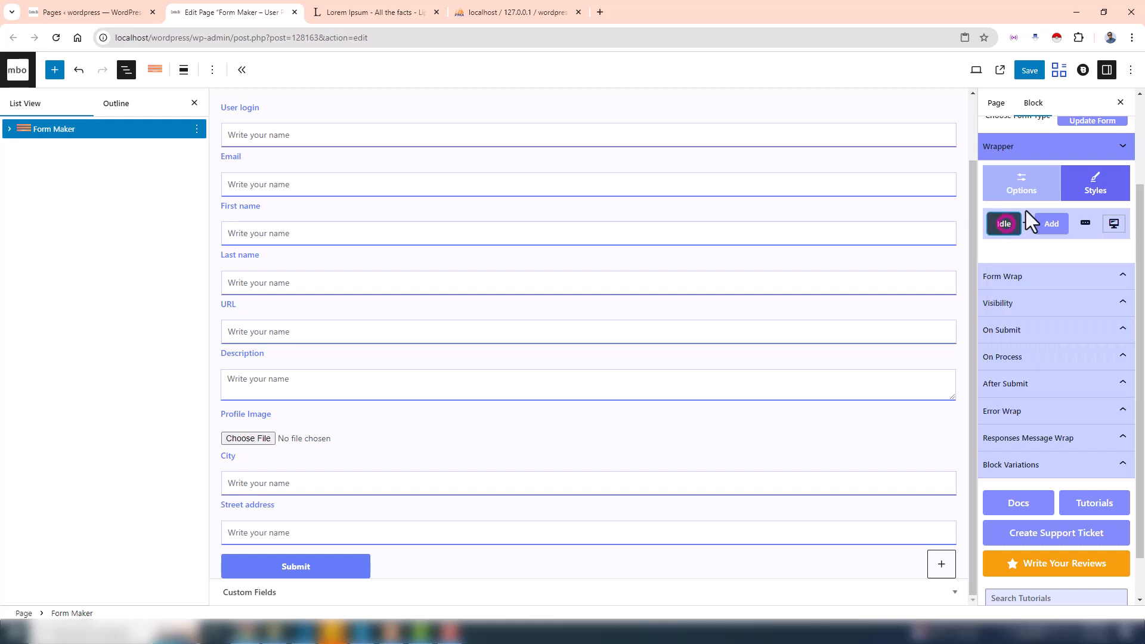
Step: Add a visibility group to the form, browse the conditions it offers, and remove the group again
click(1019, 307)
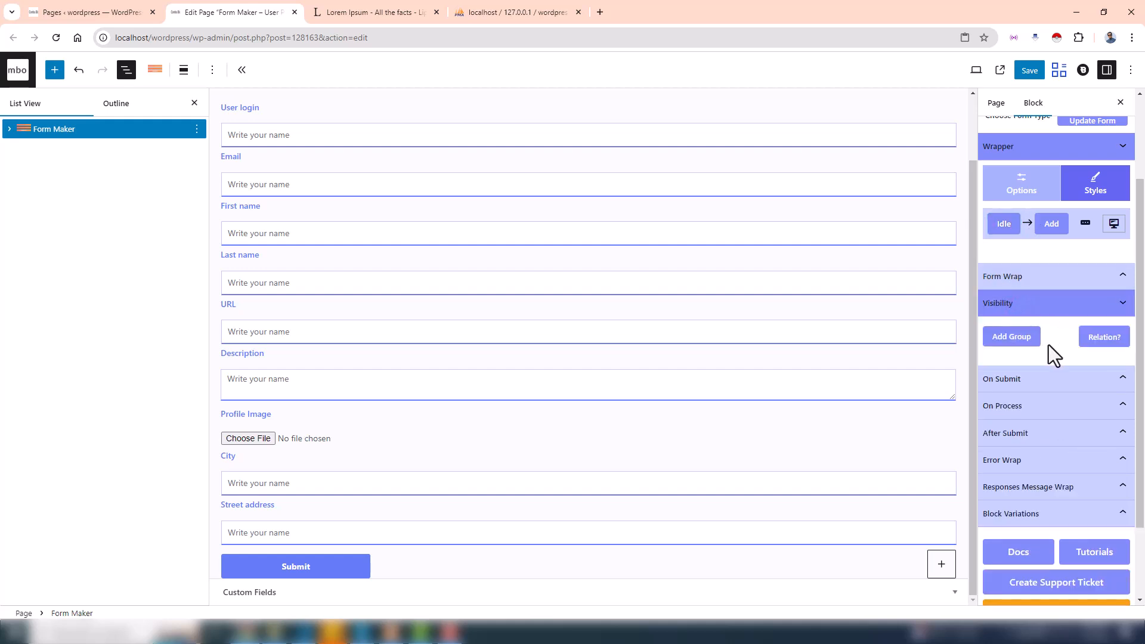
scroll(1048, 345, down, 1)
click(1018, 278)
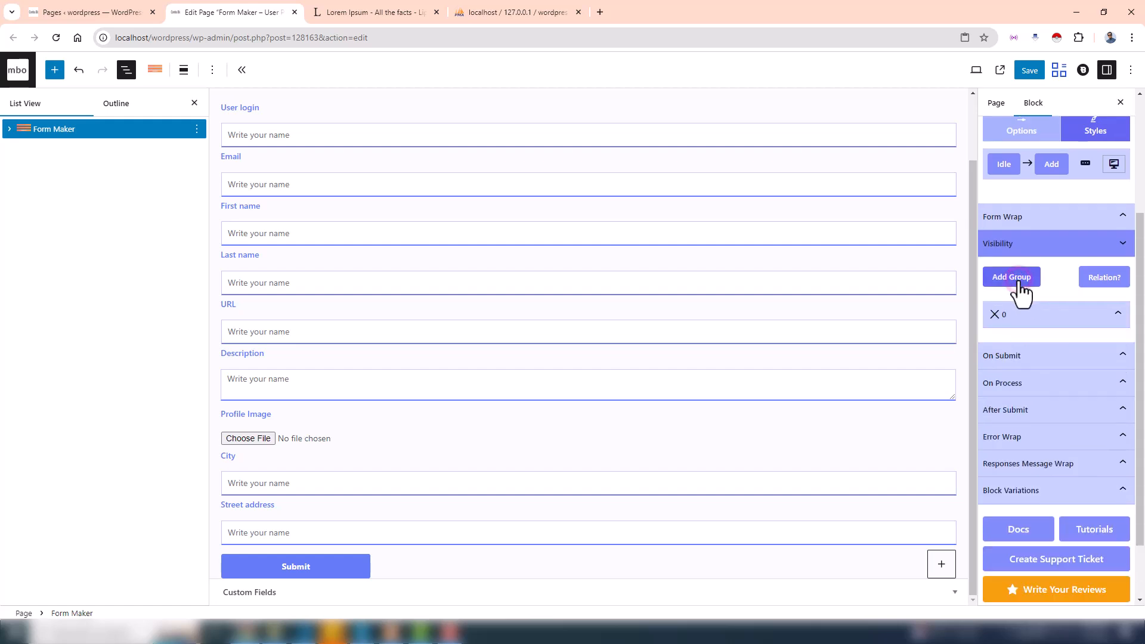
click(1038, 310)
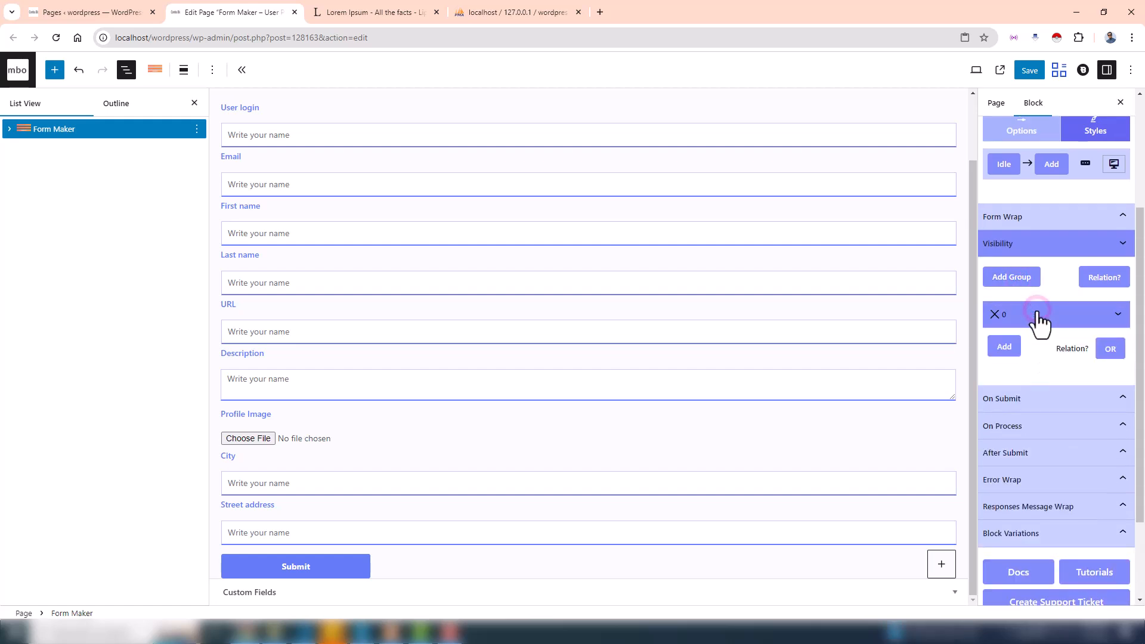
click(1004, 348)
scroll(894, 465, down, 5)
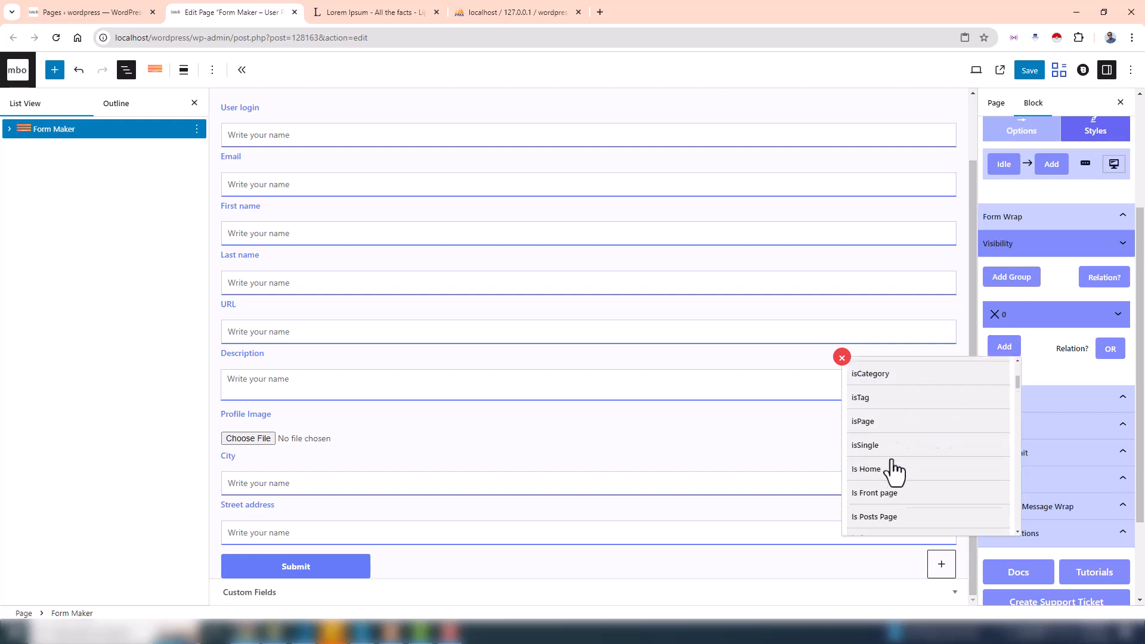
scroll(894, 465, down, 10)
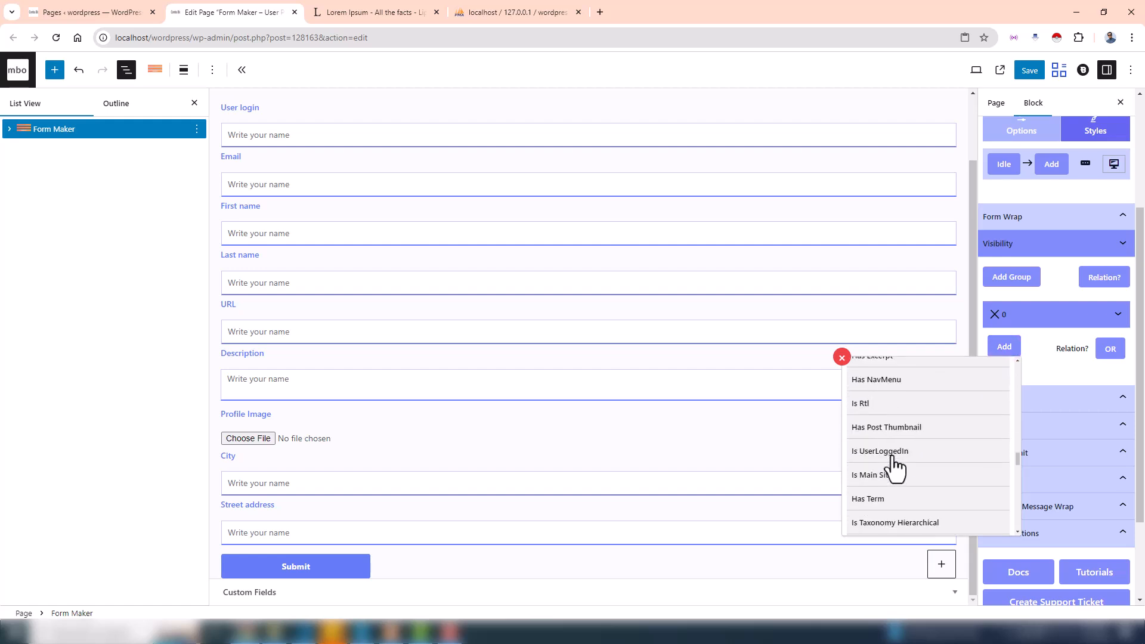
click(1003, 349)
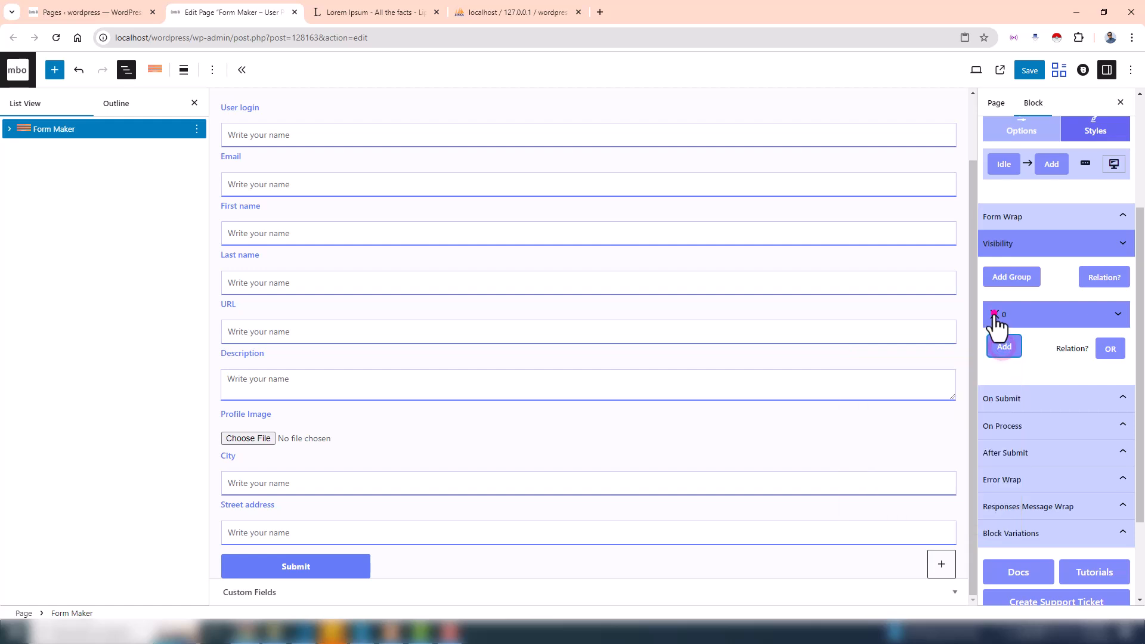
click(994, 314)
click(1015, 248)
Step: Examine the actions that can be added to the form's On Submit stage without adding any
click(1021, 282)
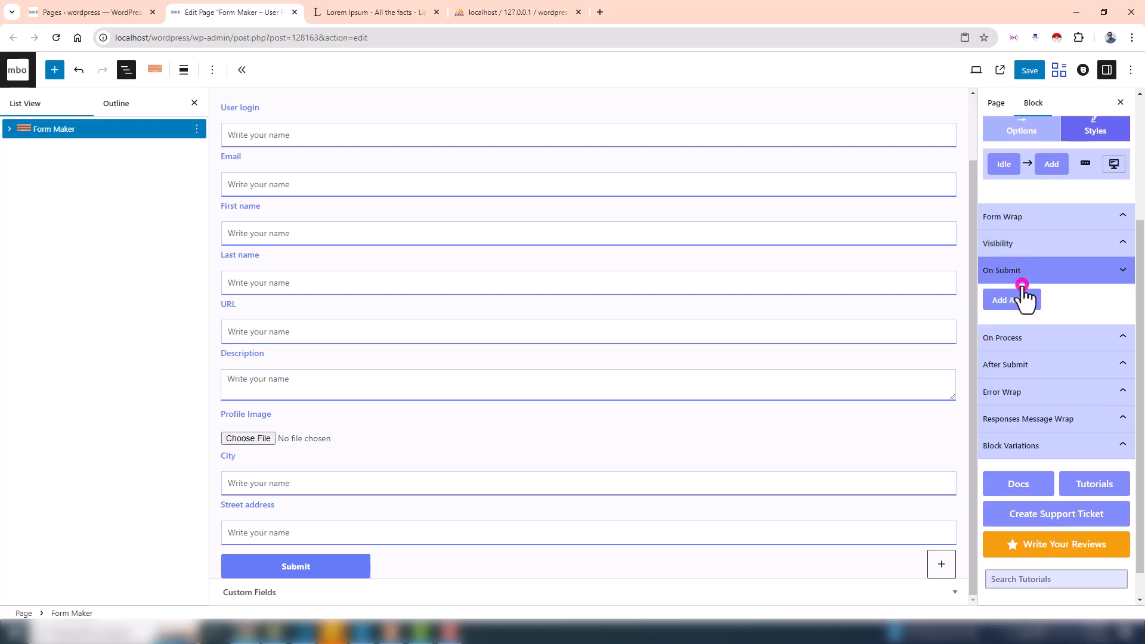
click(1025, 300)
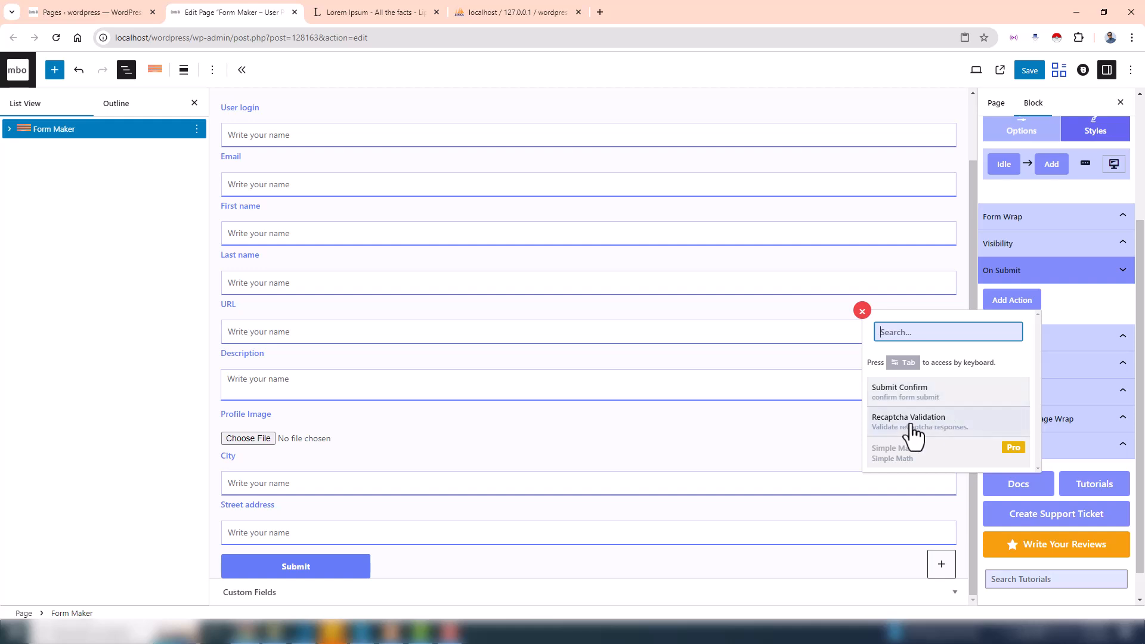
click(1017, 304)
click(1027, 274)
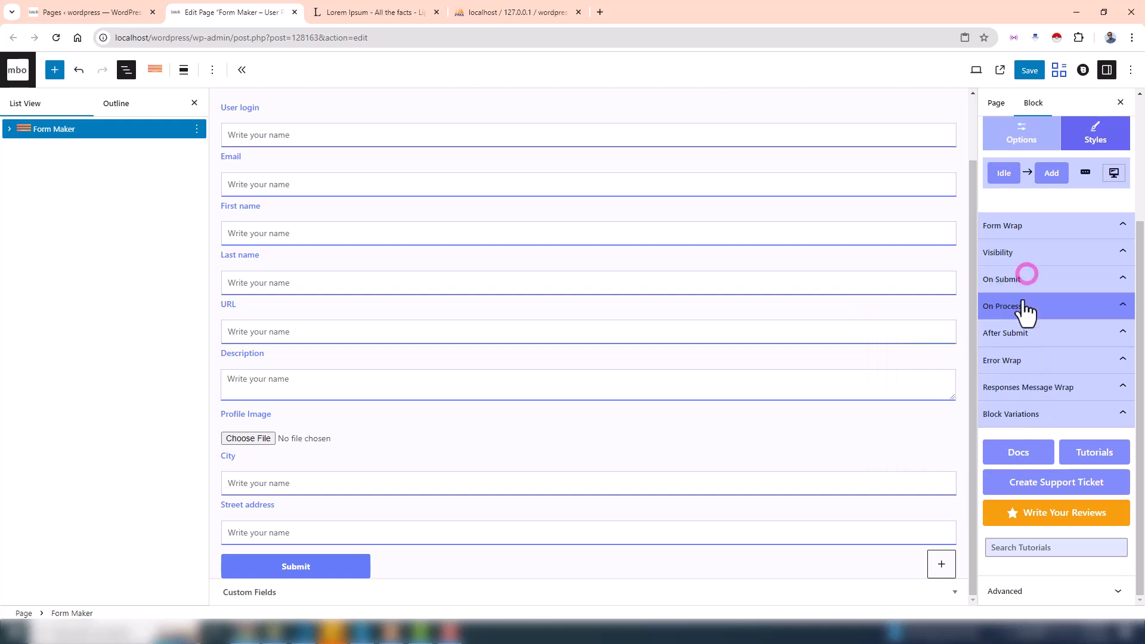
Step: Add the Update User Profile action to the form's On Process stage and check its settings
click(1020, 307)
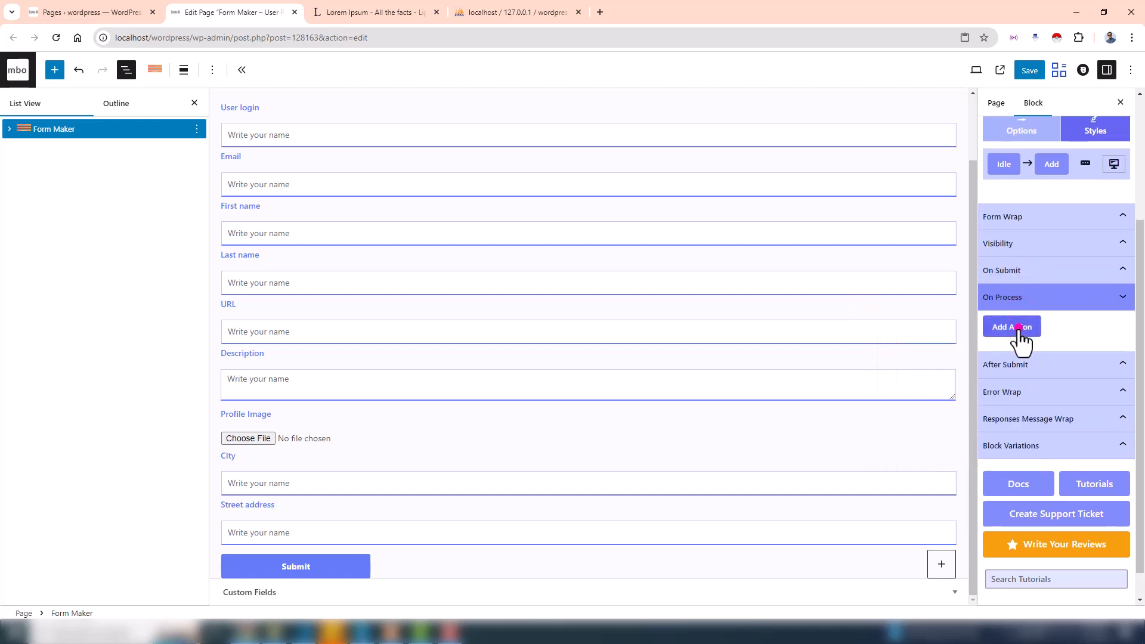
click(1020, 327)
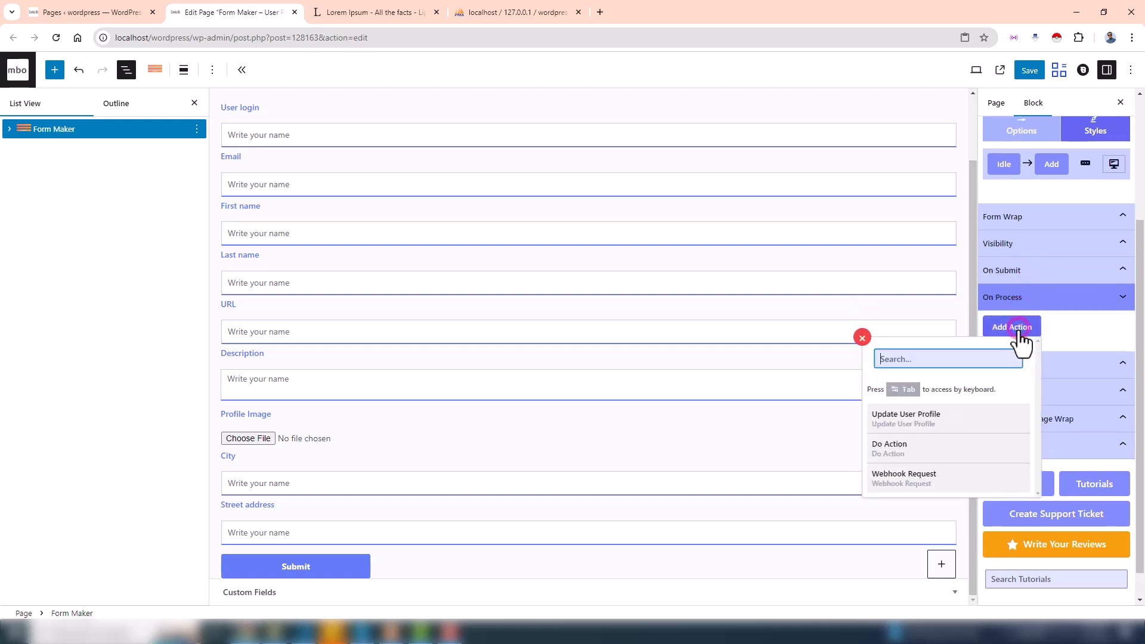
click(945, 422)
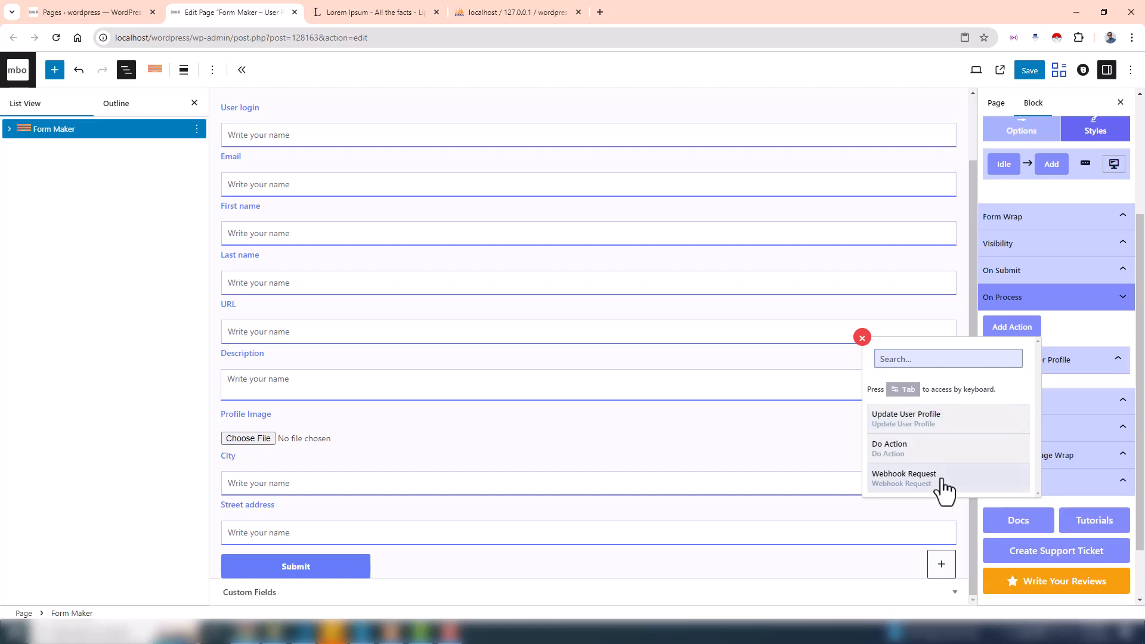
click(1016, 329)
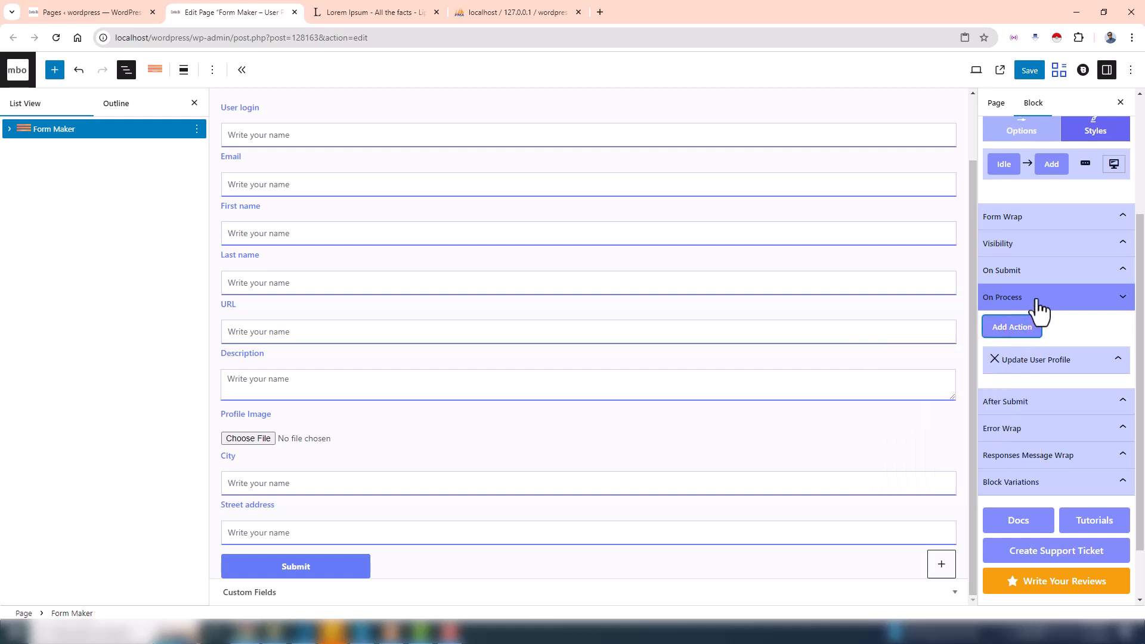
click(1070, 360)
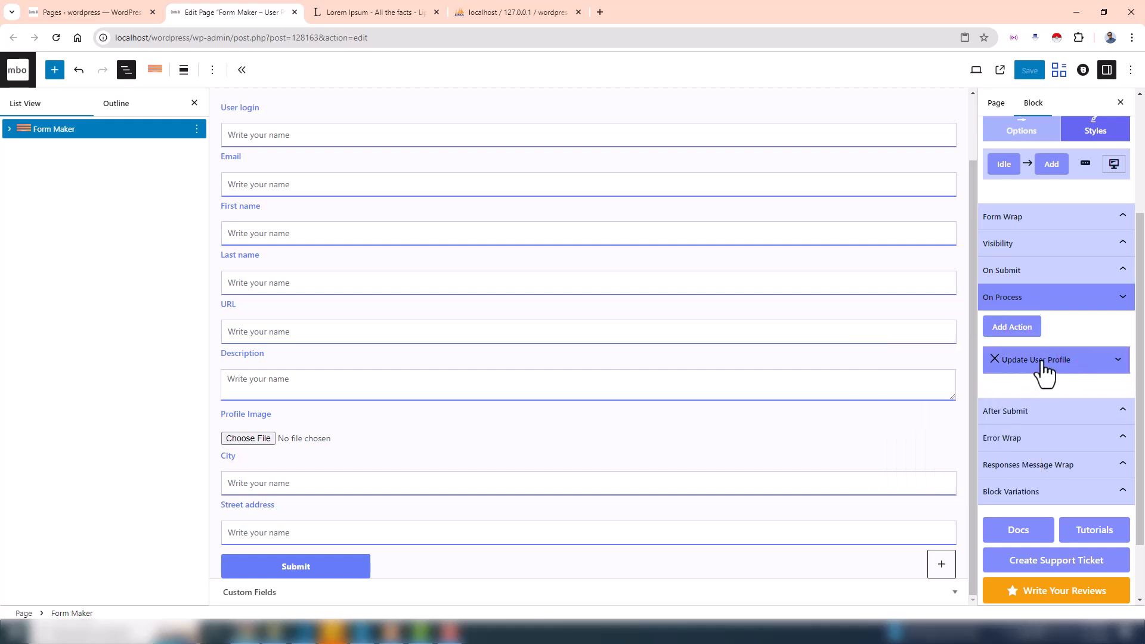
click(1051, 297)
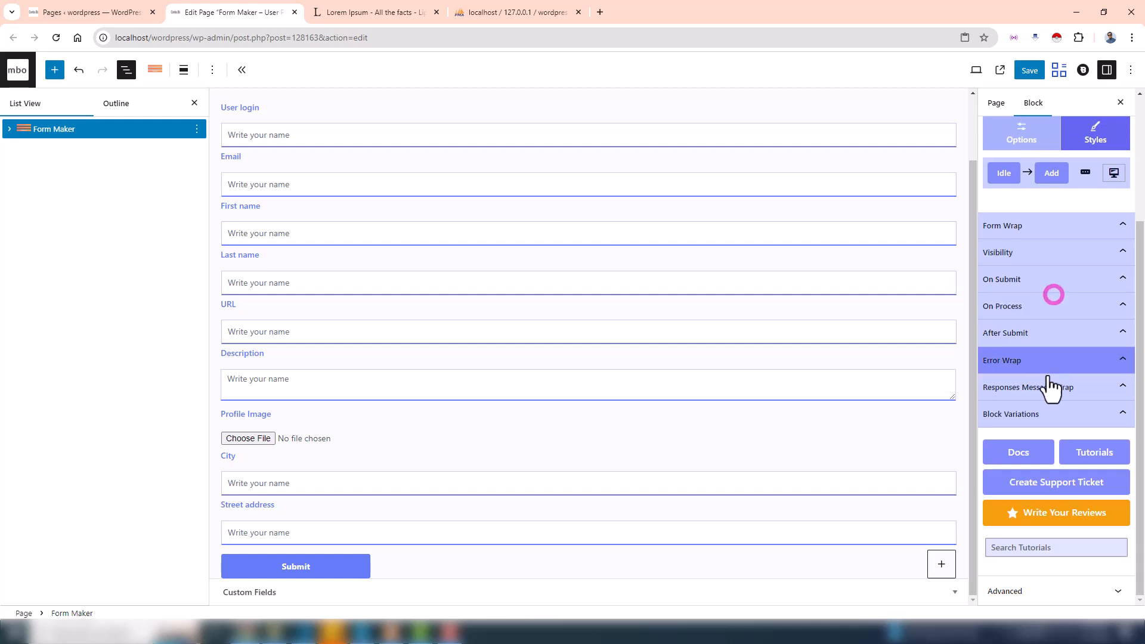
Step: Add the Show Response action to the form's After Submit stage and browse the other available actions
click(1022, 332)
click(1026, 356)
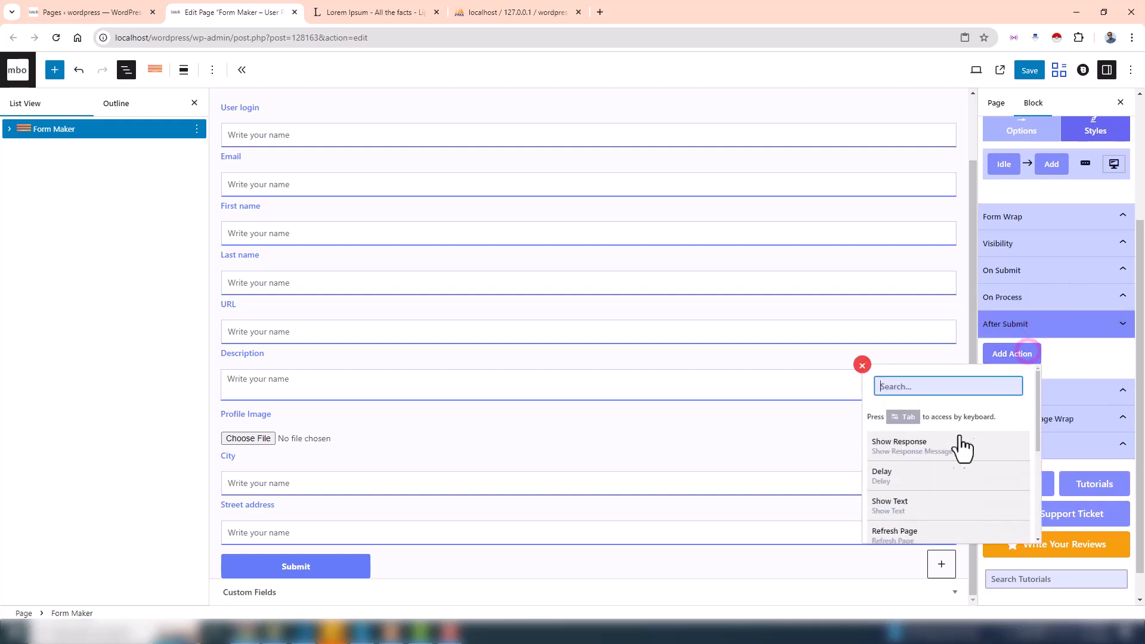
click(933, 450)
scroll(934, 456, down, 4)
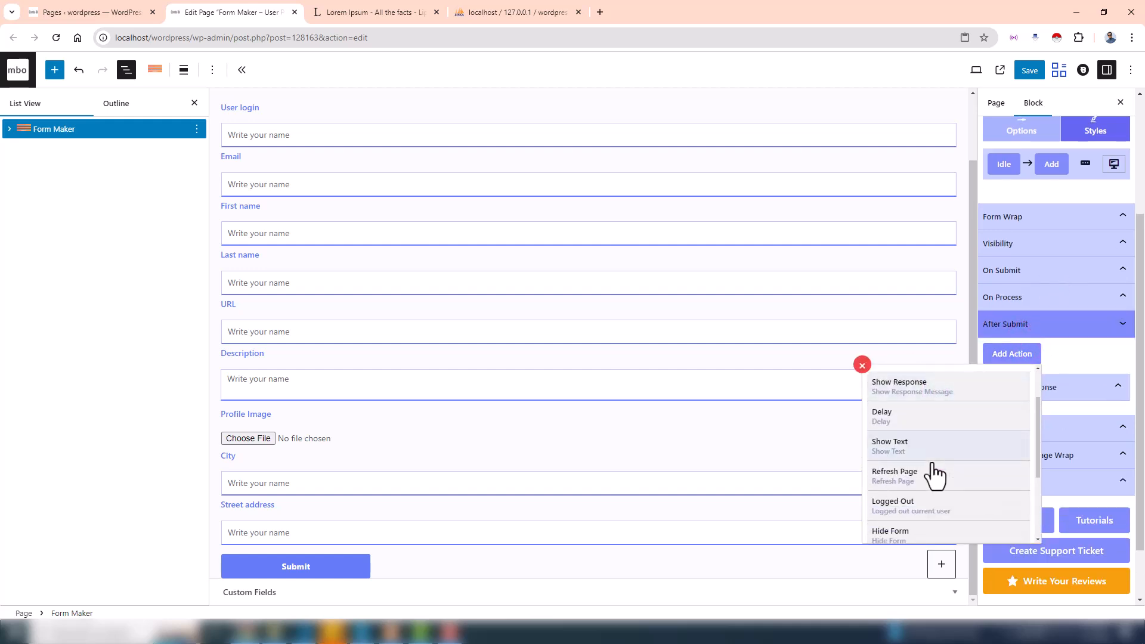
scroll(933, 474, down, 2)
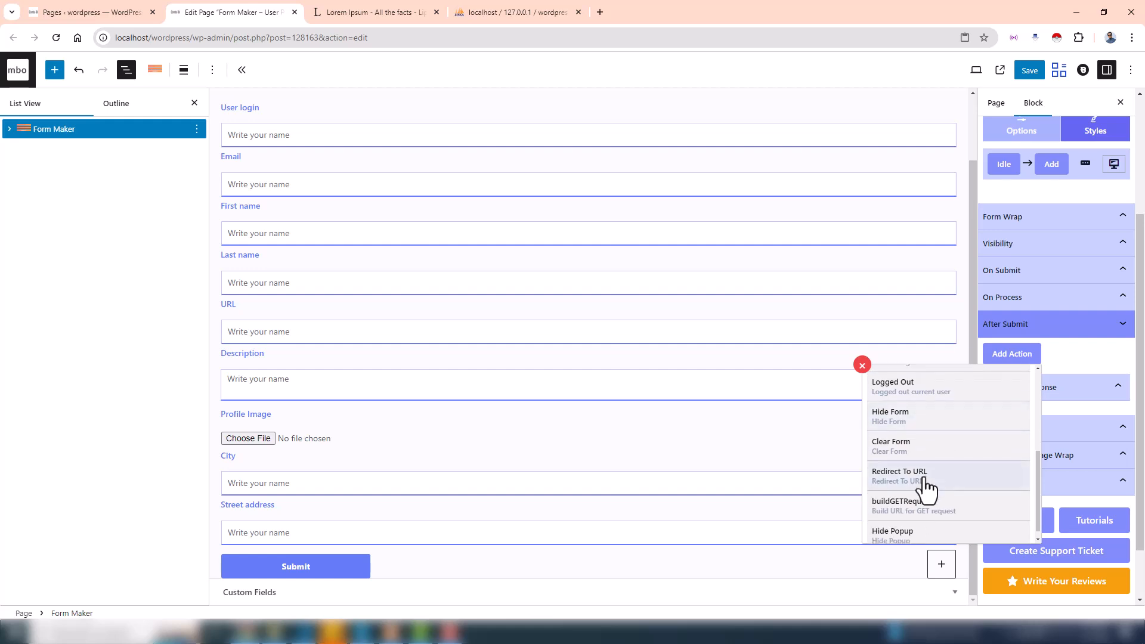
scroll(940, 486, down, 1)
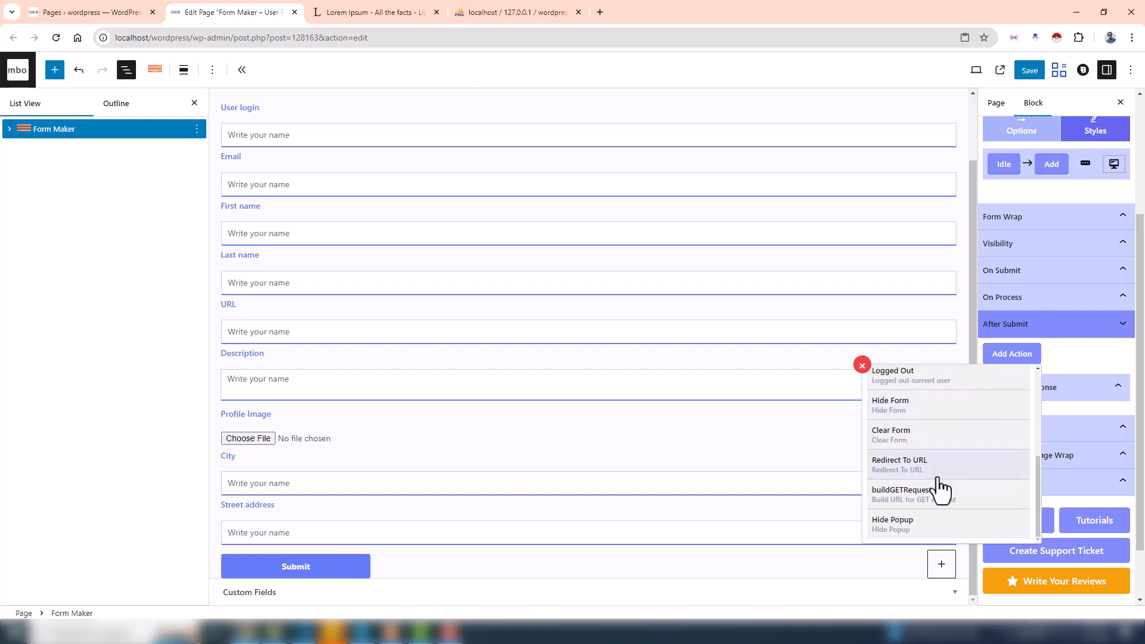
Step: Close the list of available After Submit actions, check the Show Response action's settings, and save the page
scroll(954, 465, up, 7)
click(1011, 353)
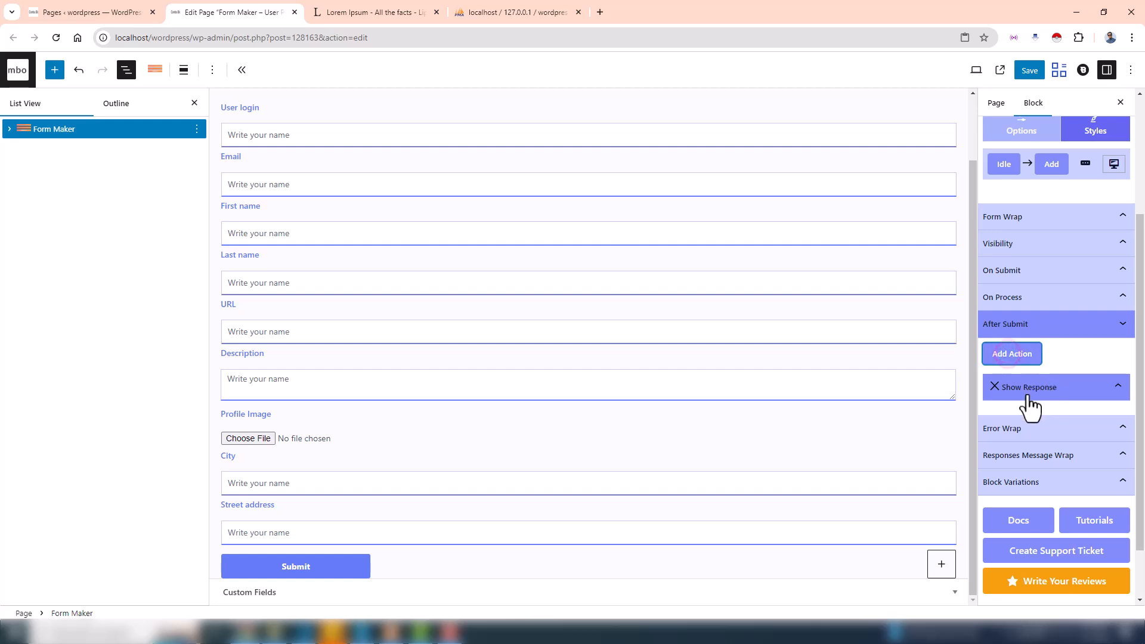
click(1048, 385)
click(1048, 386)
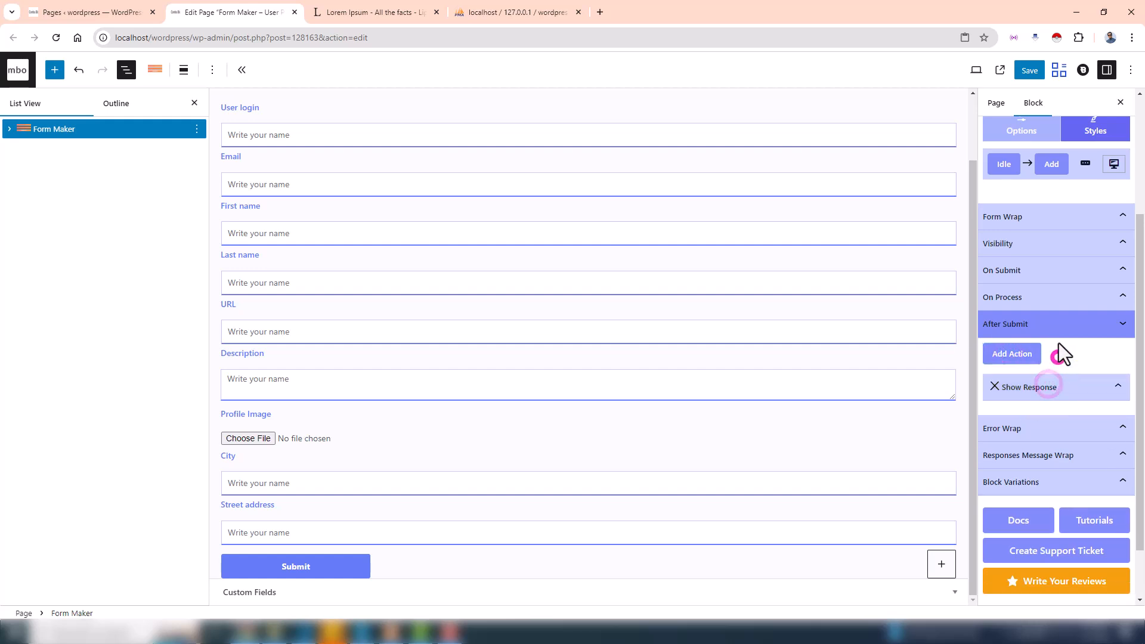
click(1028, 71)
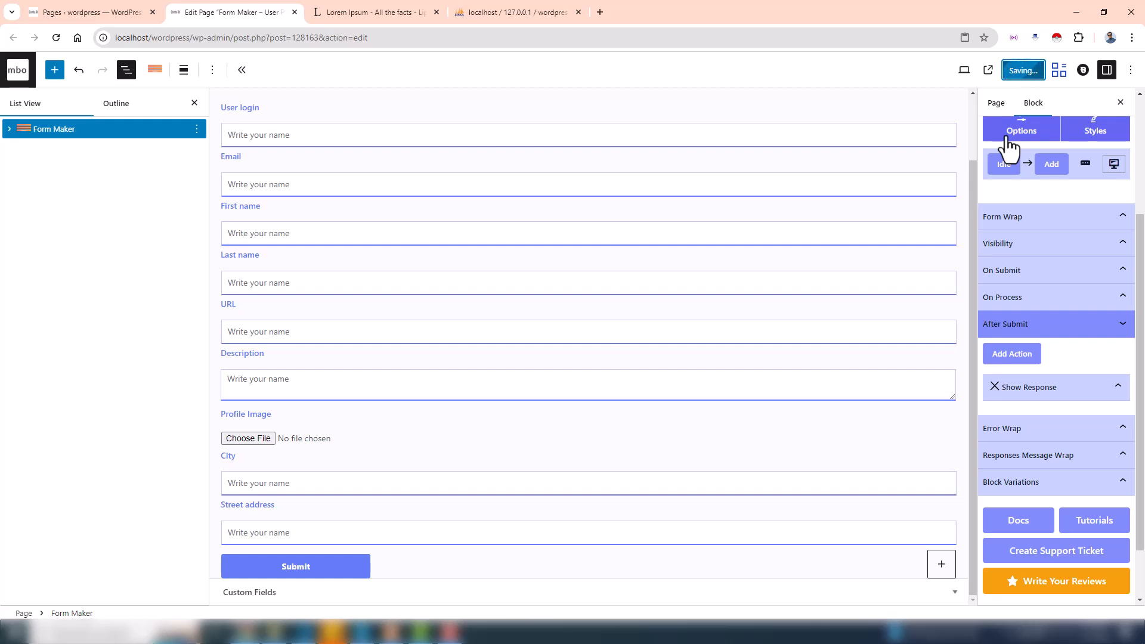
Step: Examine the User login field's input options, including its field name, default value source and object map
scroll(340, 296, up, 1)
click(266, 196)
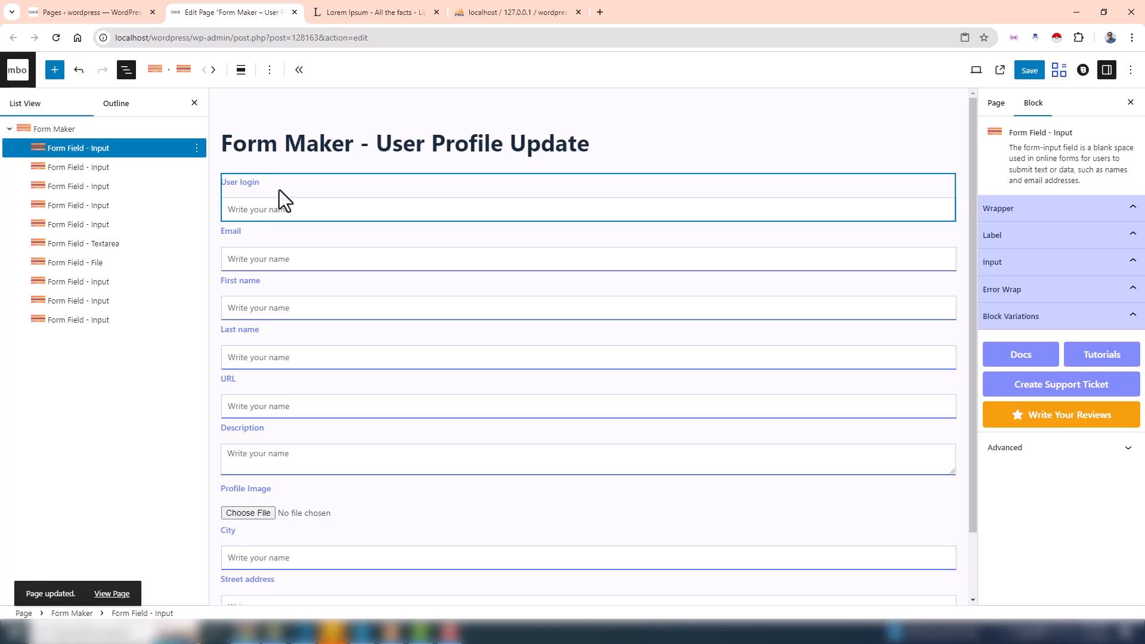
click(992, 261)
click(1014, 320)
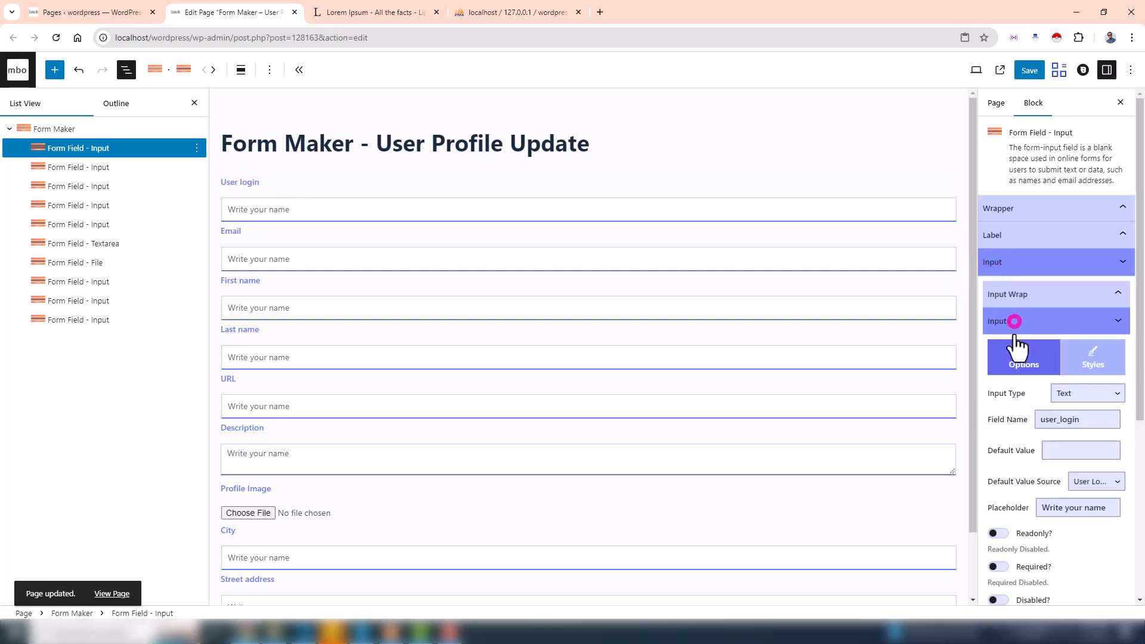
double_click(1091, 419)
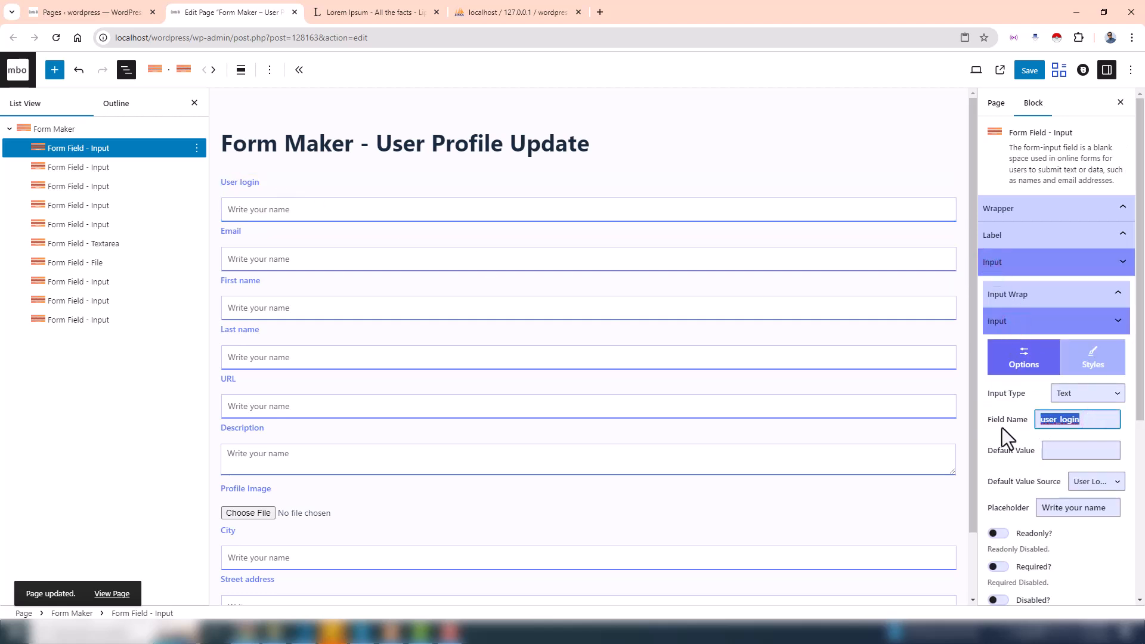
scroll(1028, 378, down, 2)
scroll(1030, 379, down, 1)
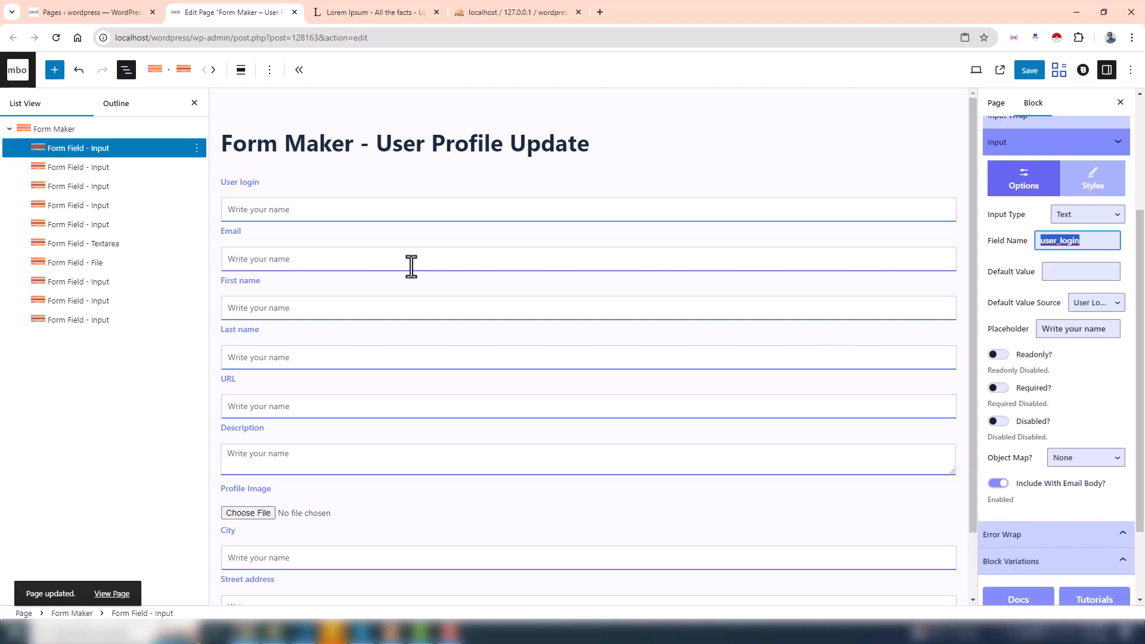
Step: Examine the input options of the Email and First name fields, focusing on each field name and default value source
click(249, 253)
click(1034, 269)
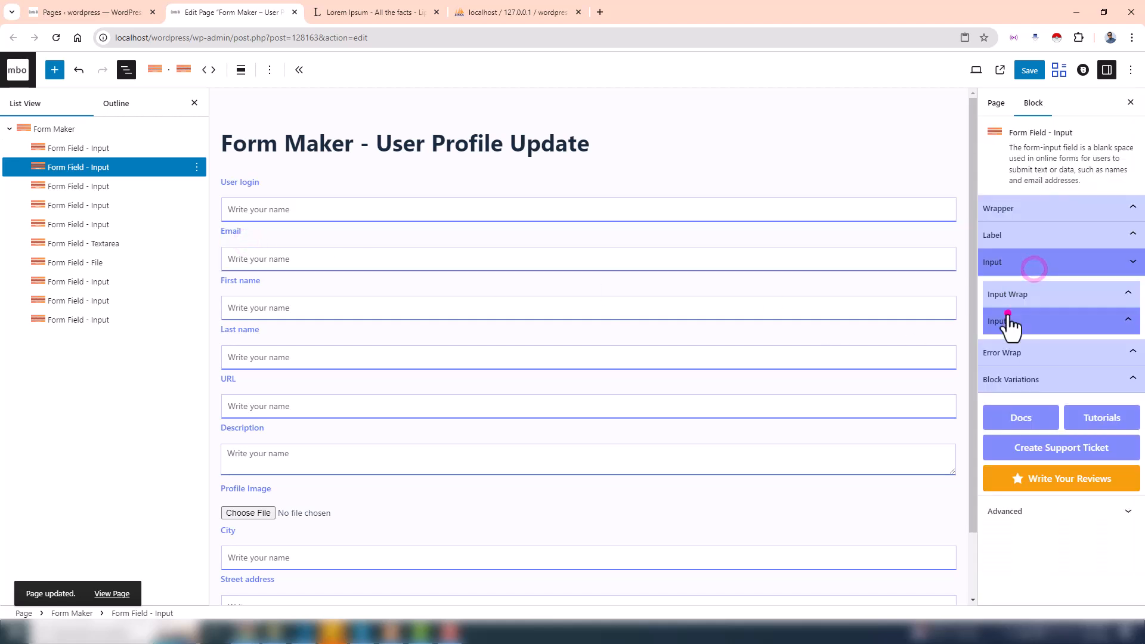
click(1007, 322)
double_click(1095, 420)
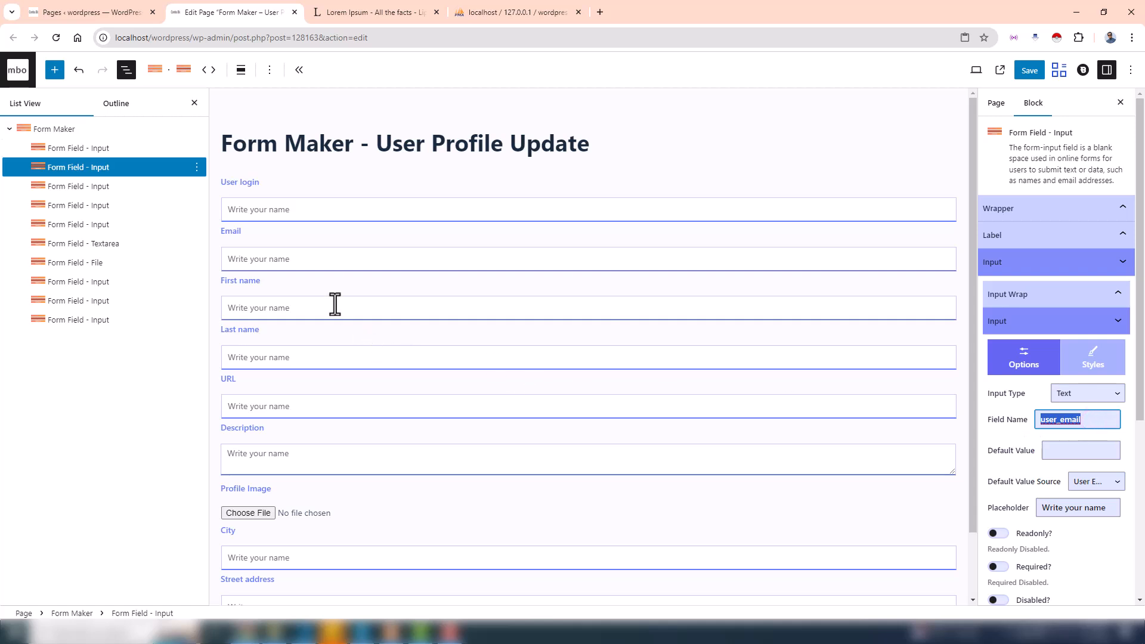
click(288, 290)
click(1016, 263)
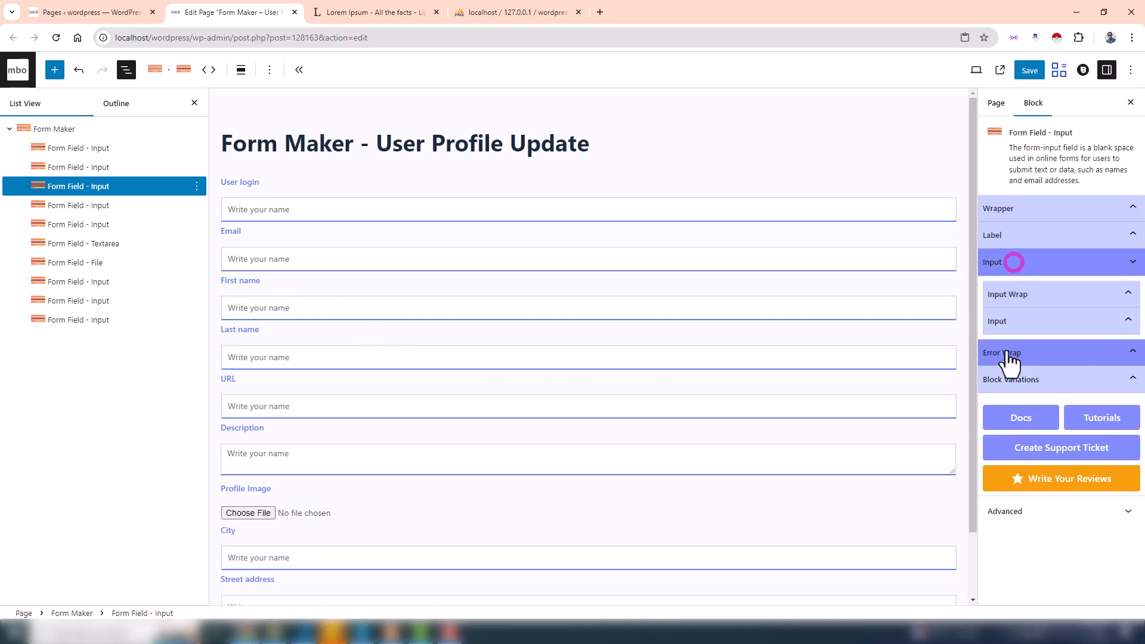
click(1015, 322)
click(1087, 419)
double_click(1088, 419)
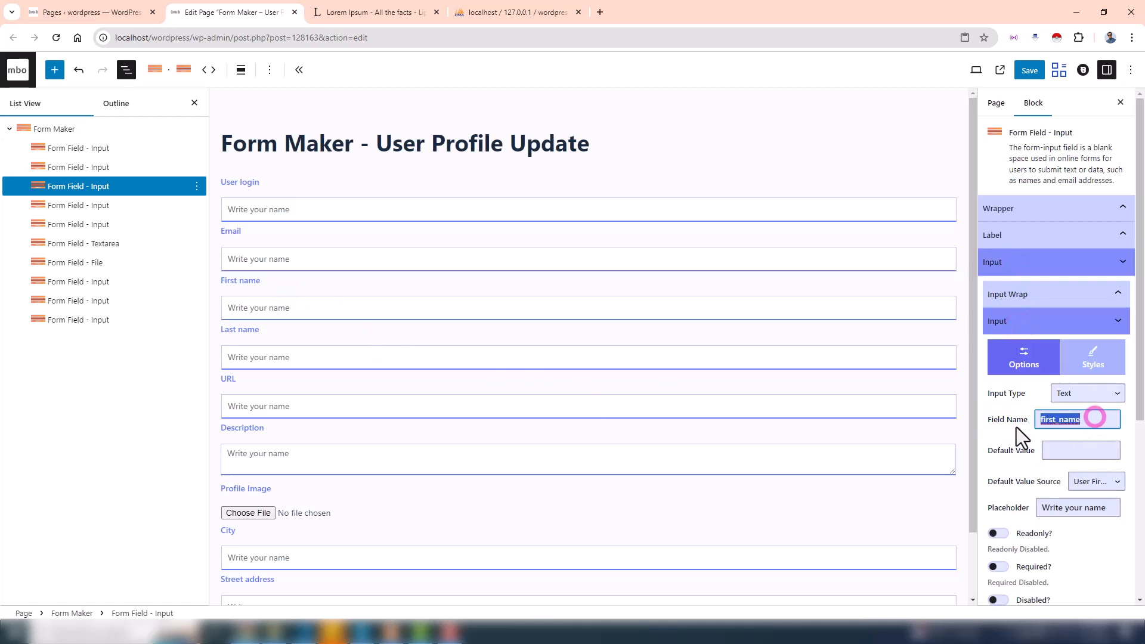
scroll(1046, 428, down, 1)
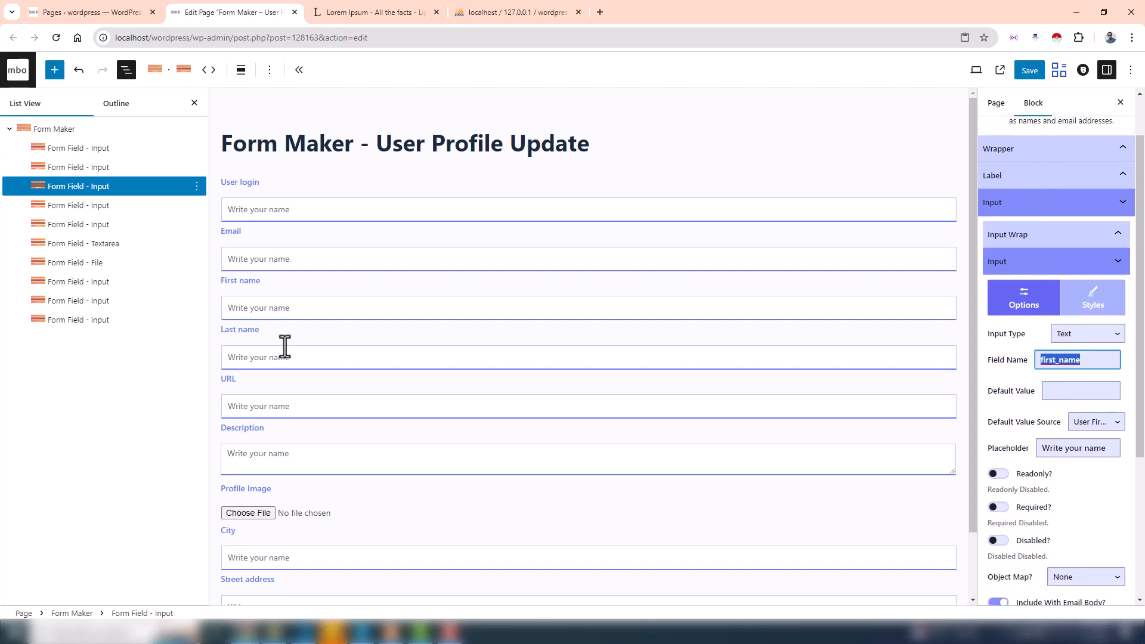
Step: Examine the input options of the Last name and URL fields, focusing on each field name and object map
click(279, 332)
click(1000, 265)
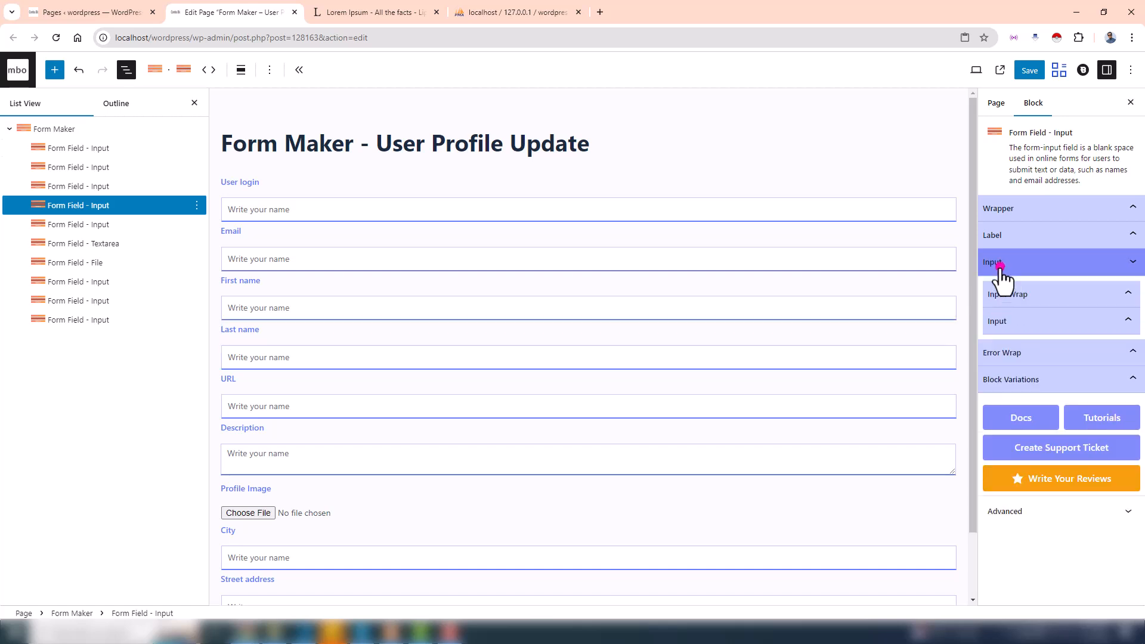
click(1015, 319)
scroll(1049, 406, down, 3)
drag(1079, 245, 1043, 250)
click(257, 378)
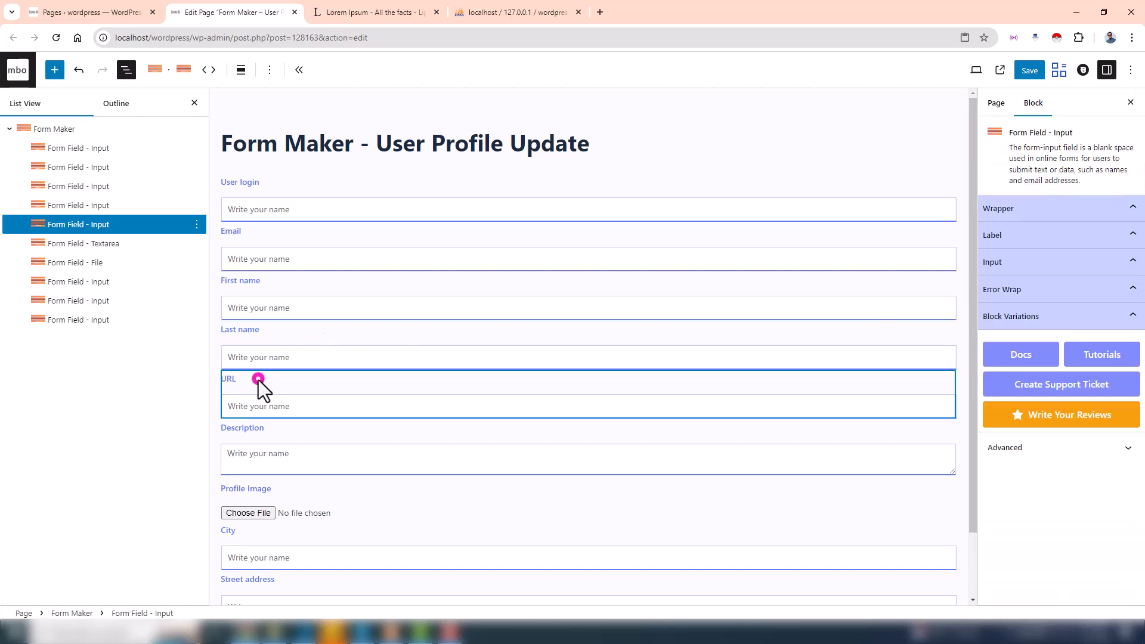
click(992, 262)
click(1016, 321)
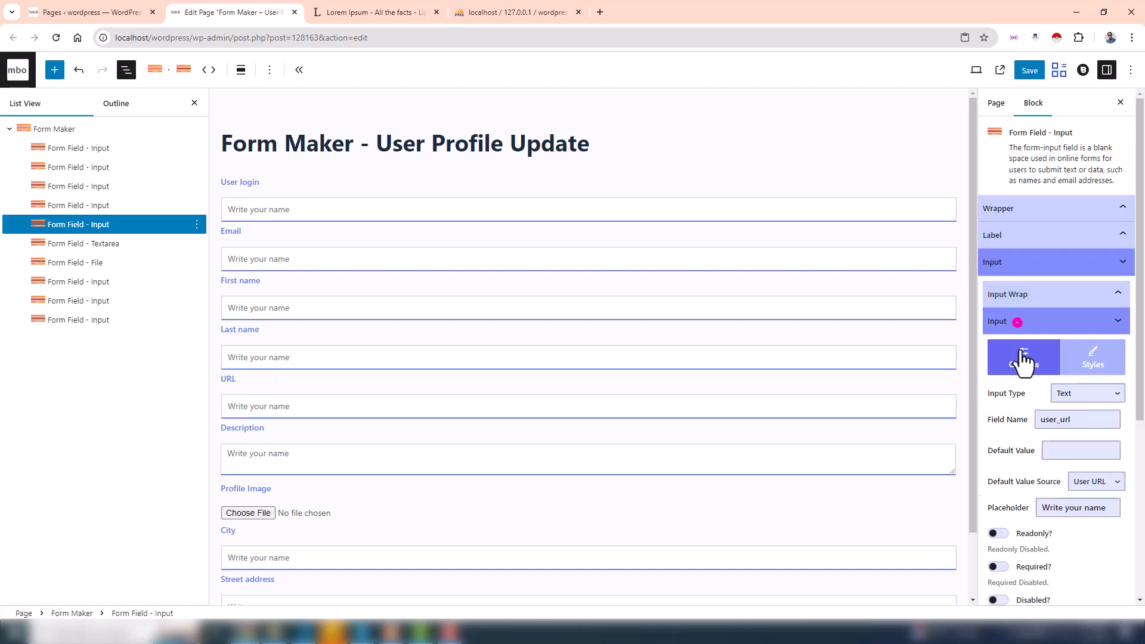
drag(1085, 419, 1026, 424)
scroll(1014, 447, down, 3)
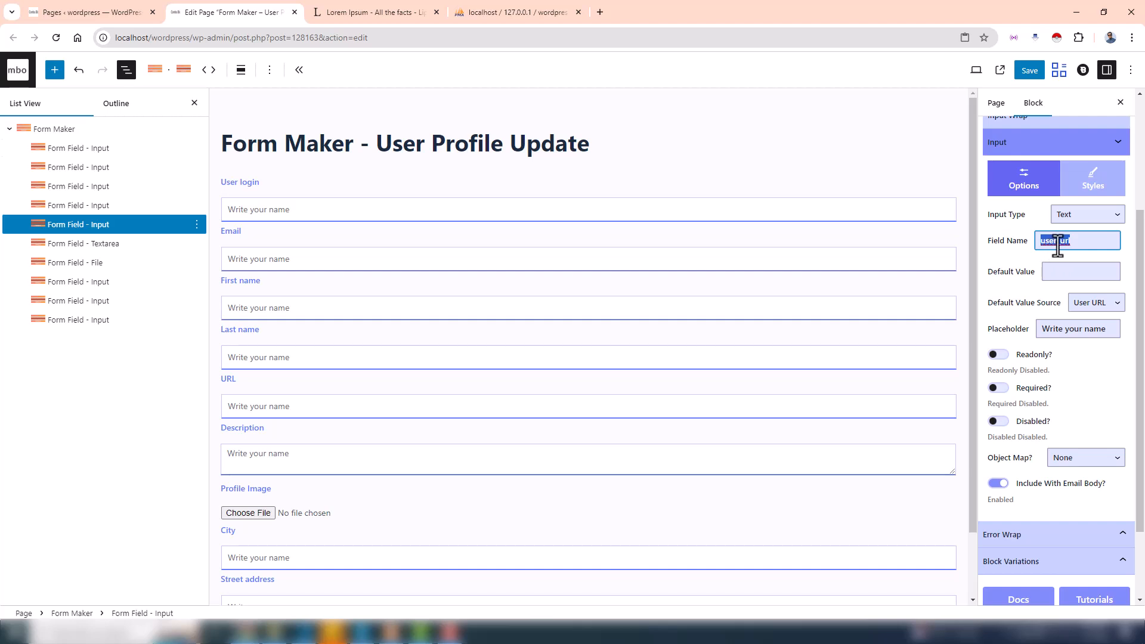
scroll(284, 426, down, 2)
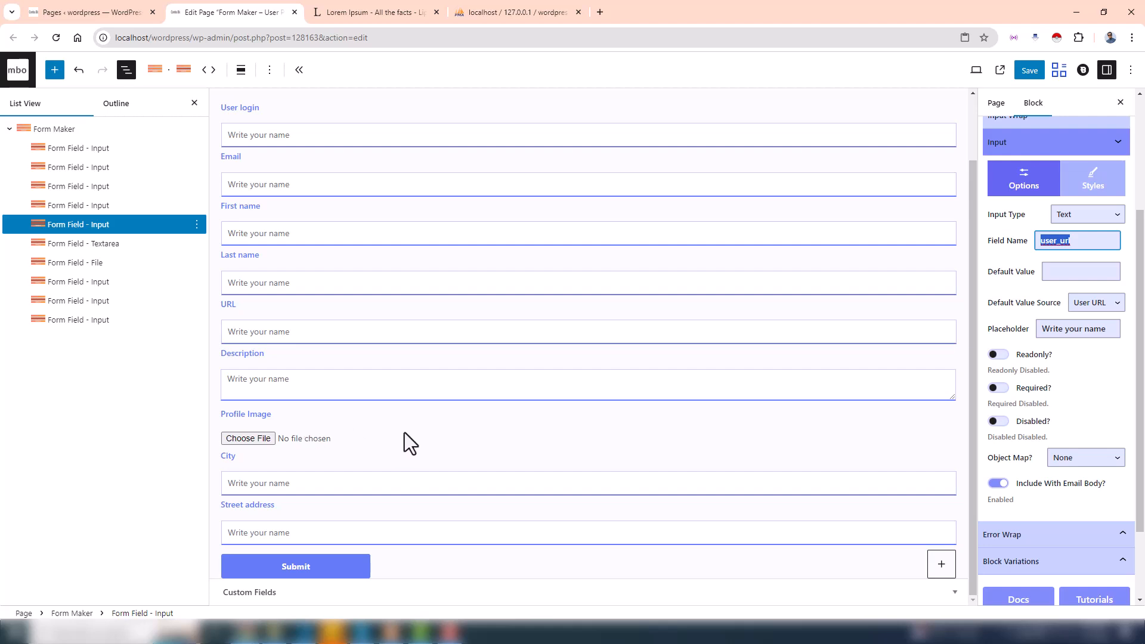
click(285, 466)
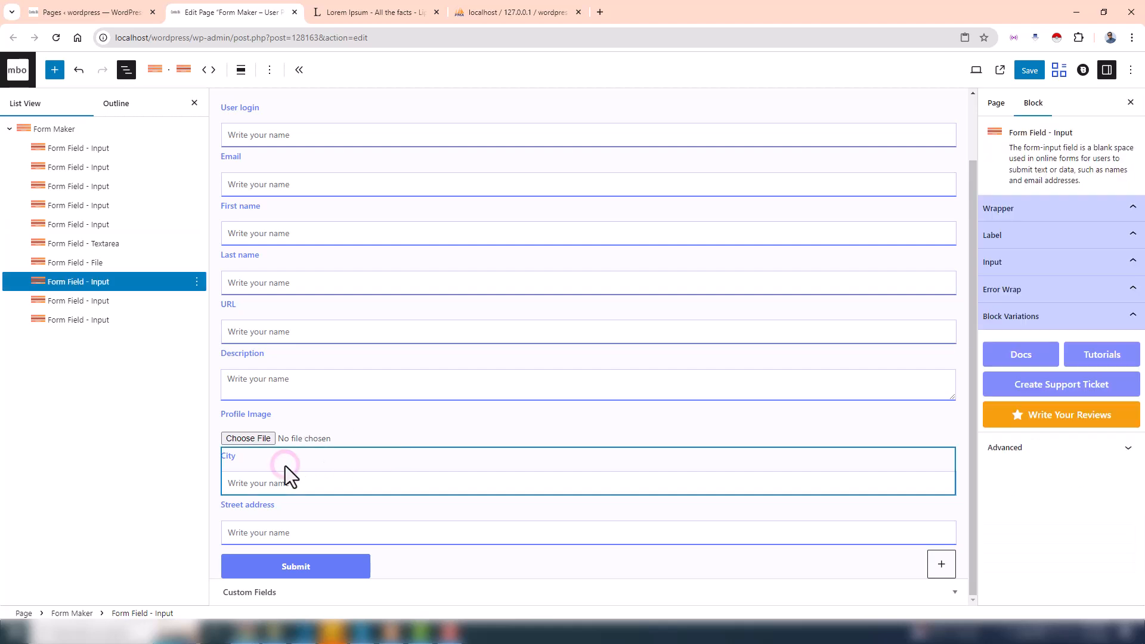
click(310, 507)
click(365, 435)
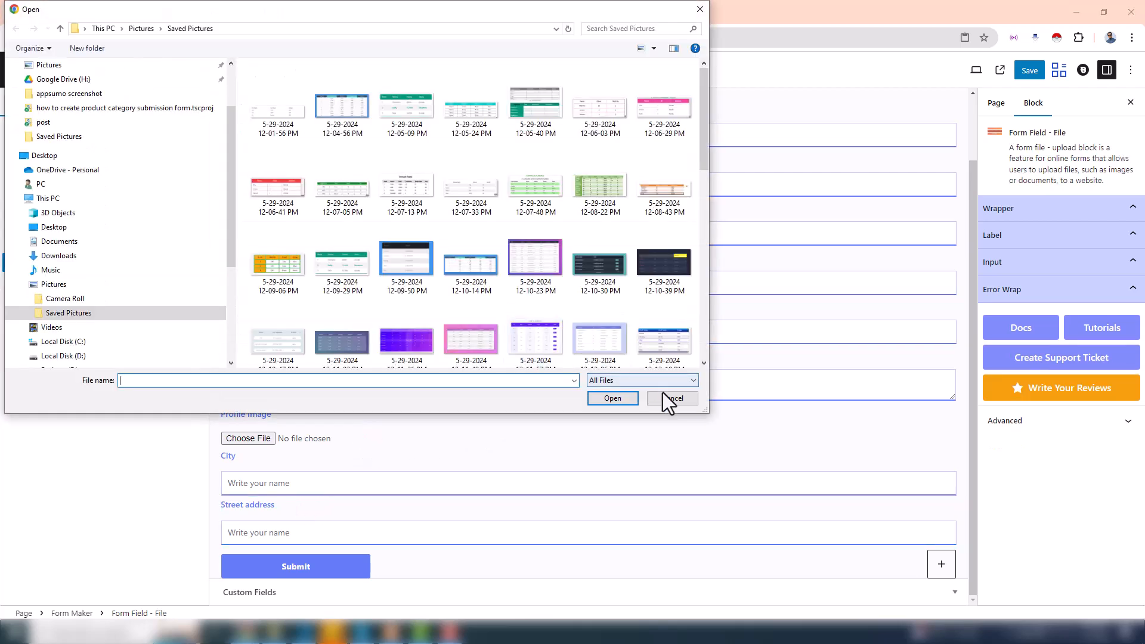
click(669, 397)
Step: Examine the Profile Image field's accepted file types, field name and the choices offered for its object map
click(397, 438)
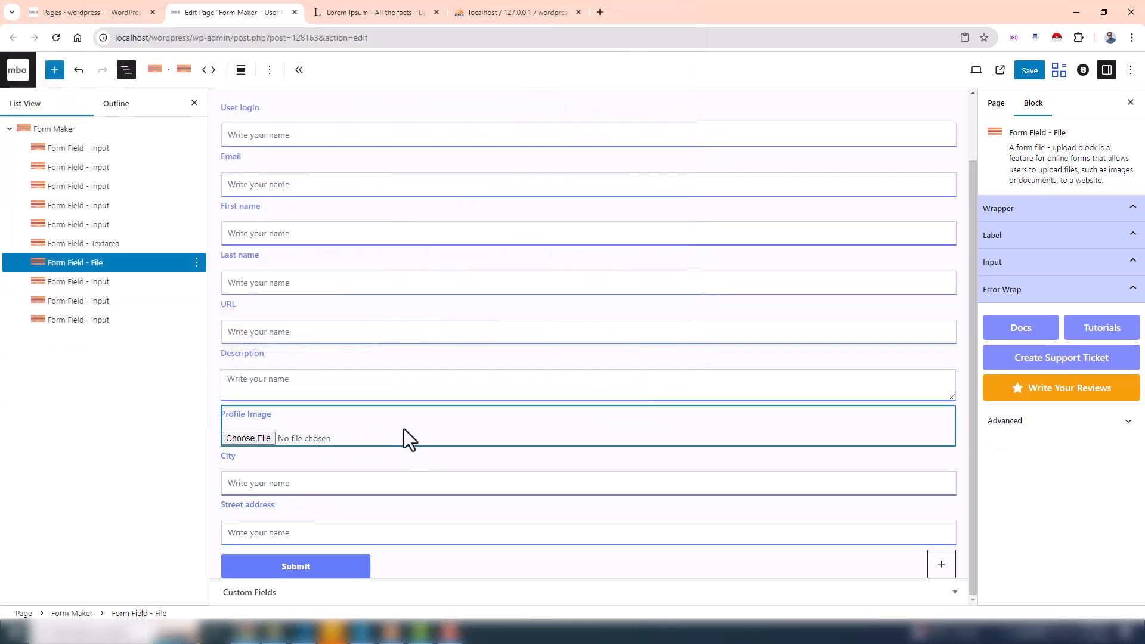
click(1007, 268)
click(1014, 319)
scroll(1021, 399, down, 4)
double_click(1094, 339)
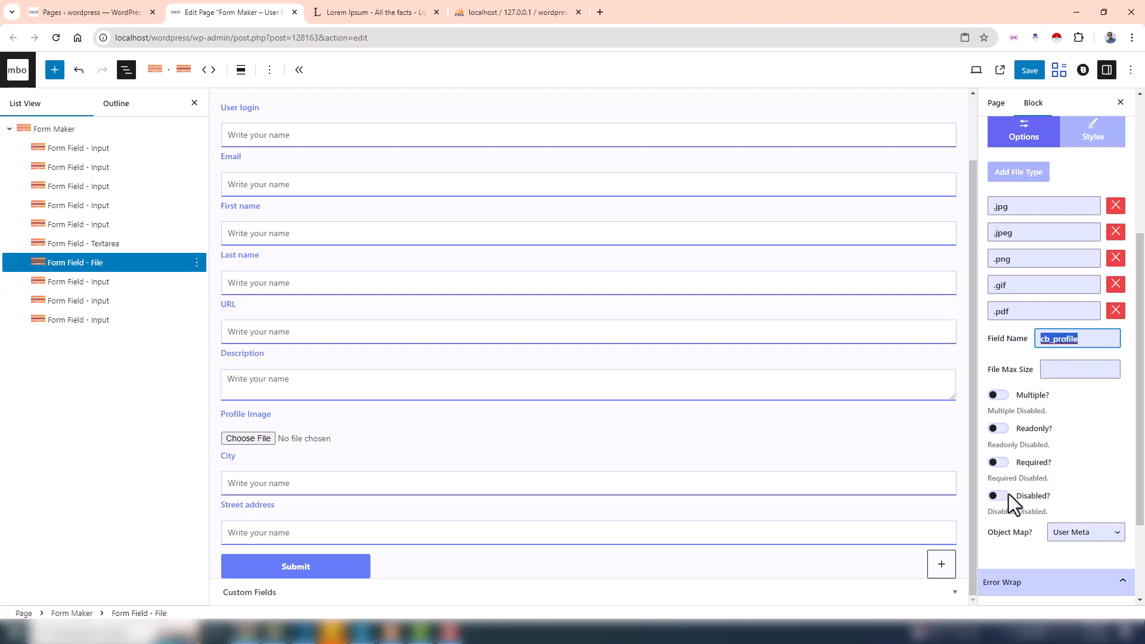
click(1082, 532)
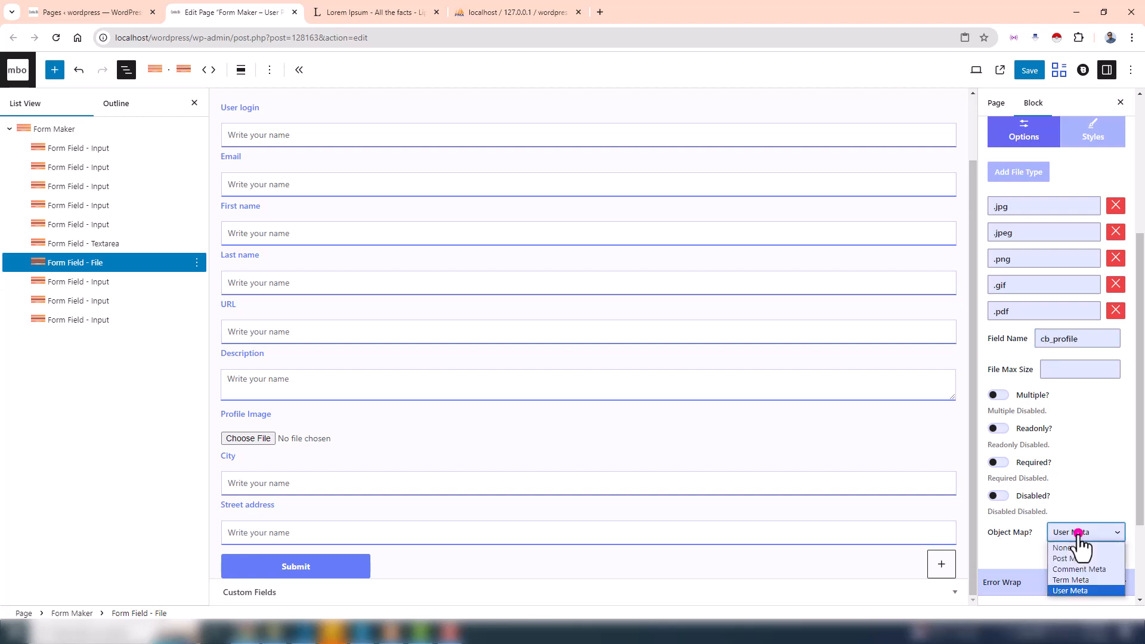
click(1008, 551)
Step: Exclude the City field from the email body, and check its field name and object map choices
click(265, 468)
click(1005, 262)
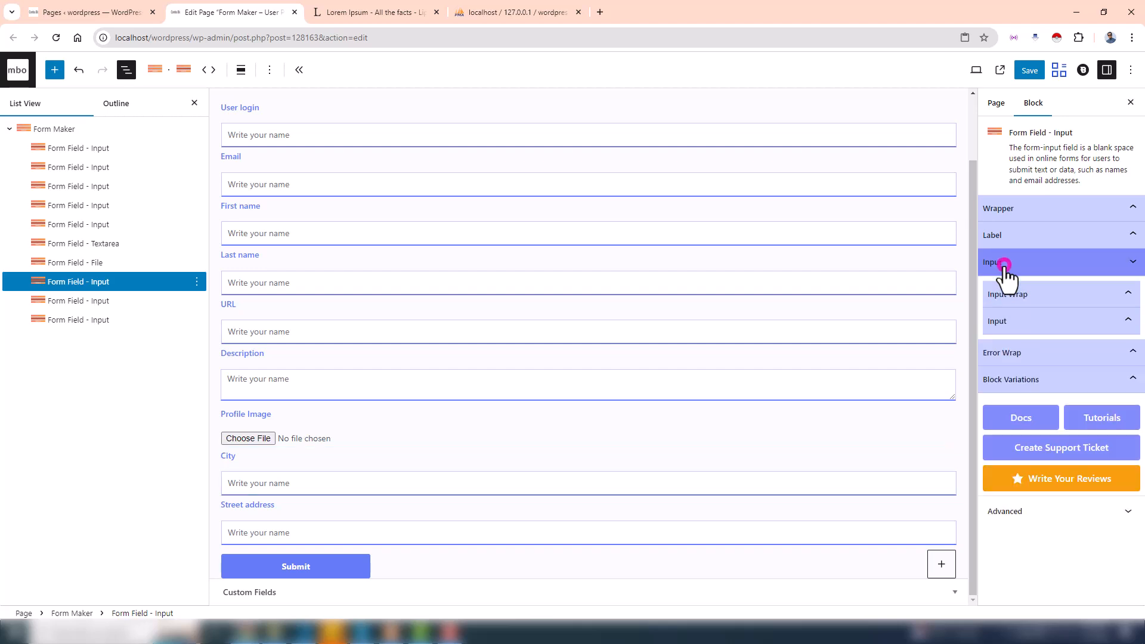
click(1021, 321)
double_click(1070, 419)
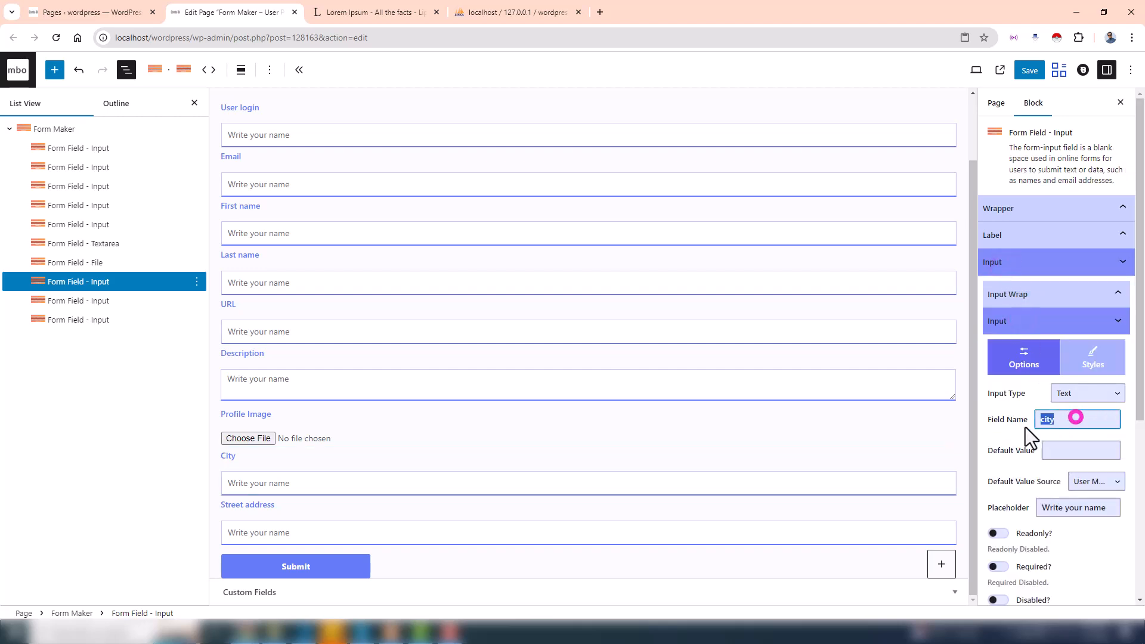
scroll(1034, 418, down, 3)
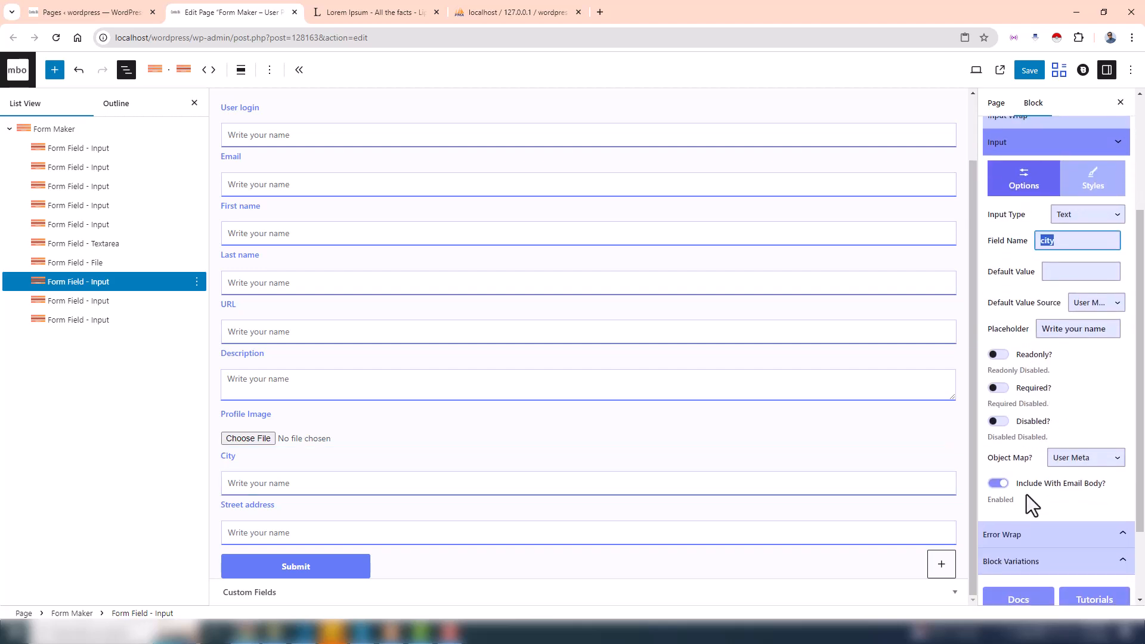
click(998, 483)
click(1085, 457)
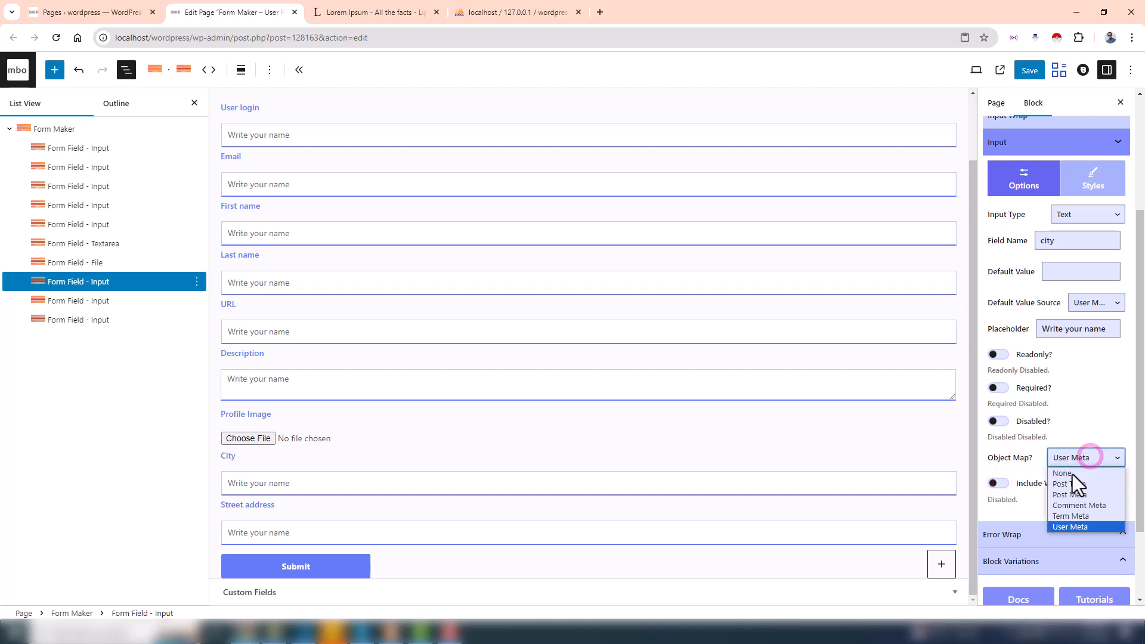
click(1014, 515)
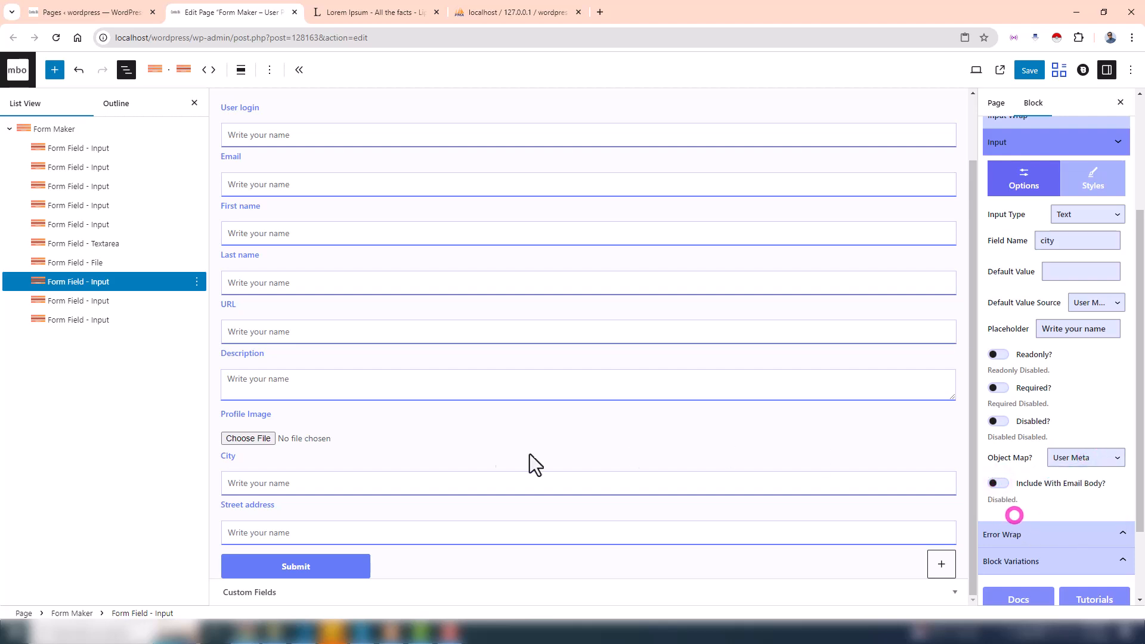
Step: Check the Street address field's name and object map, exclude the field from the email body, and save the page
click(280, 516)
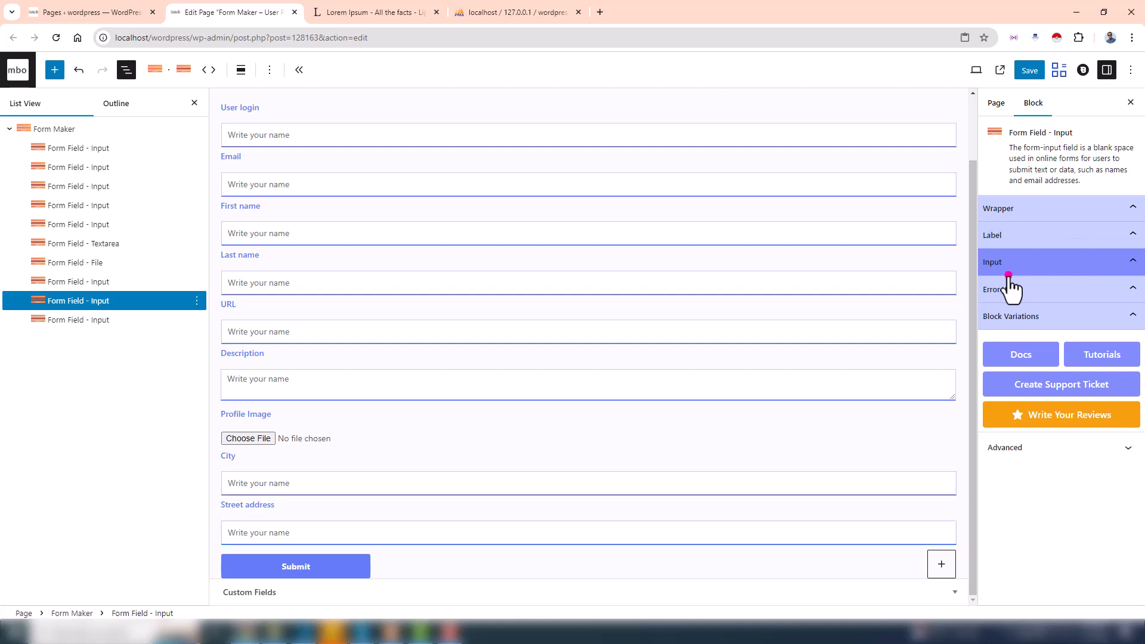
click(1007, 272)
click(1008, 321)
scroll(1091, 316, down, 2)
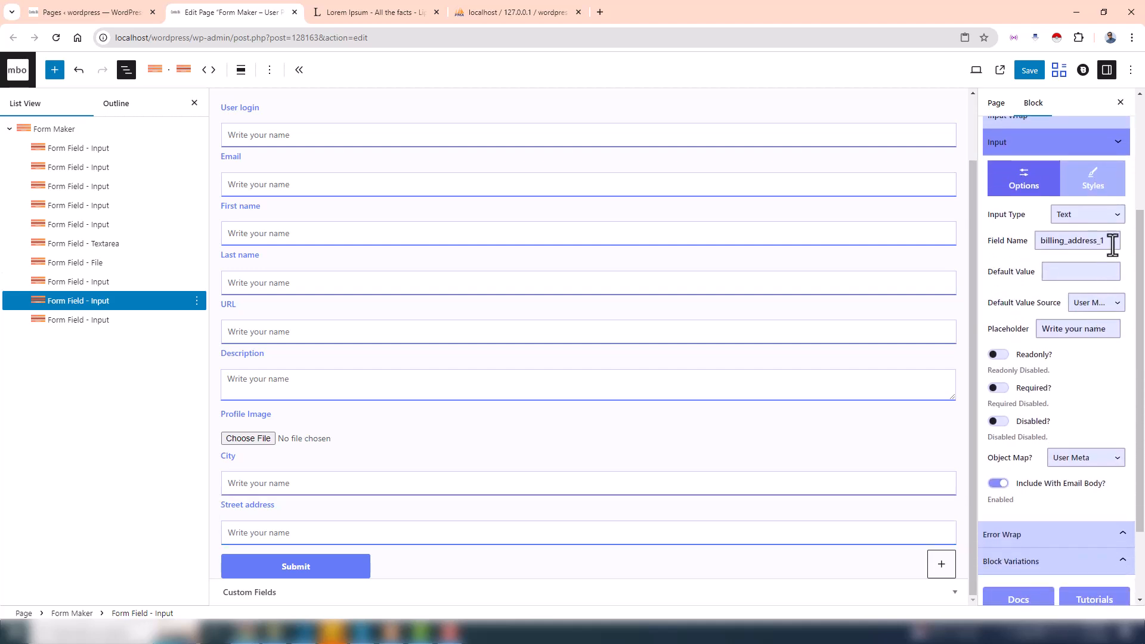
drag(1112, 241, 1038, 245)
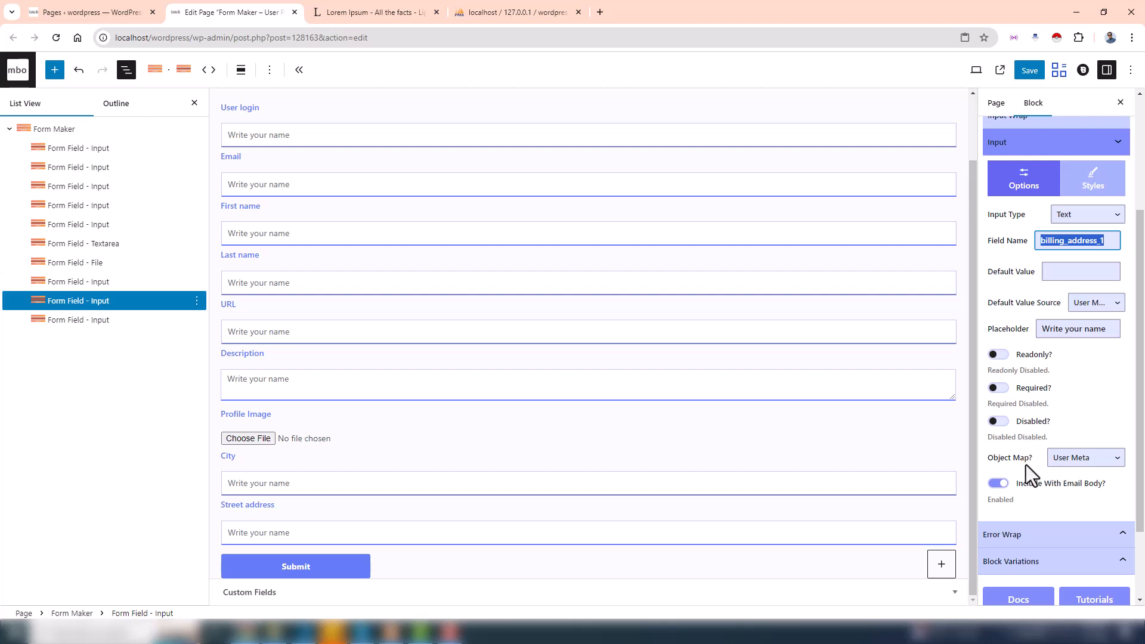
click(1070, 457)
click(996, 509)
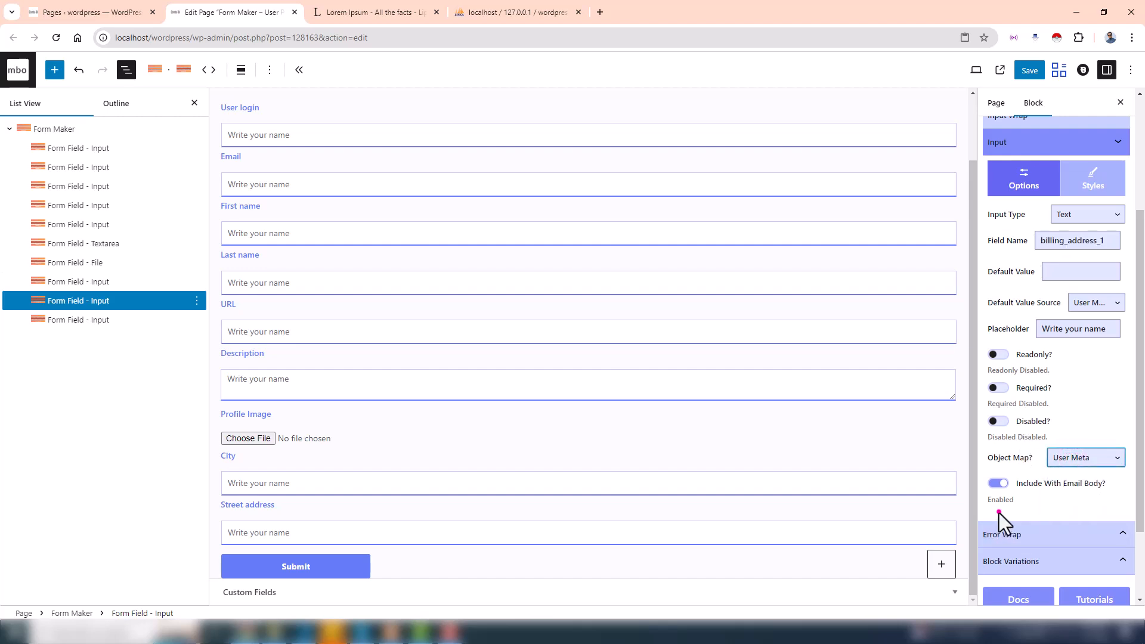
click(1000, 483)
click(1030, 71)
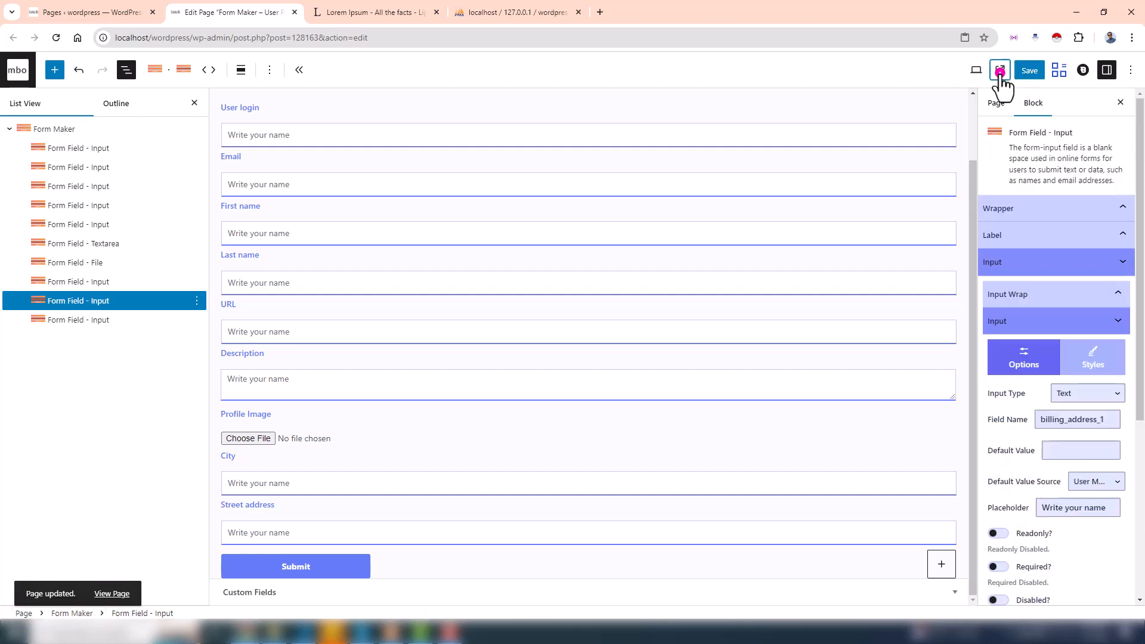
Step: Open the live User Profile Update page and review the prefilled form from User login to Street address
click(1000, 73)
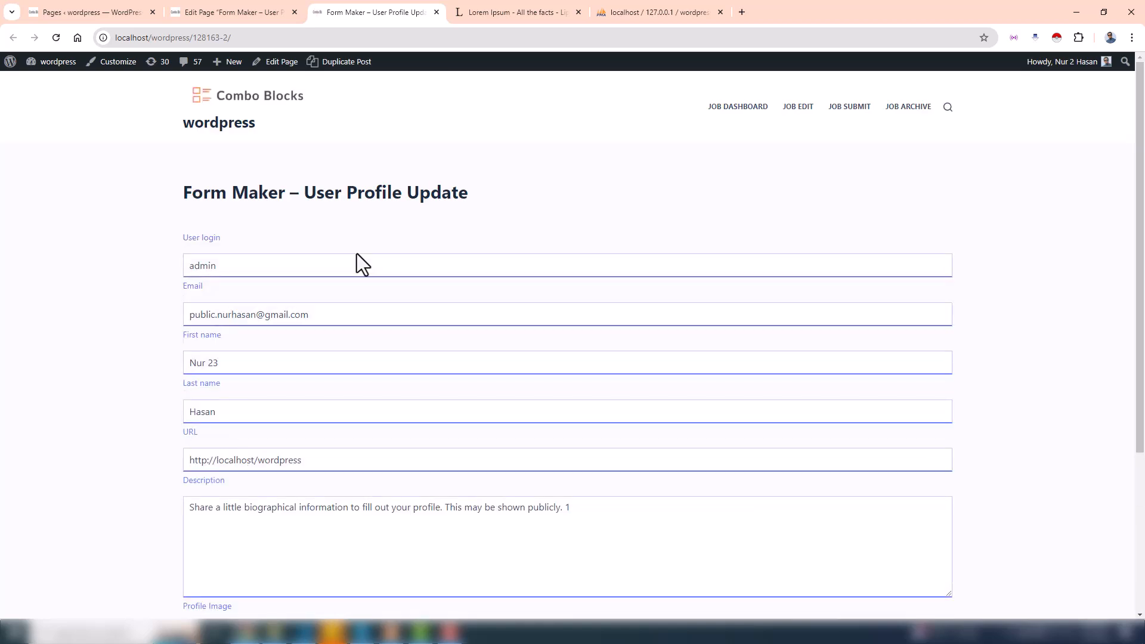
scroll(386, 244, down, 4)
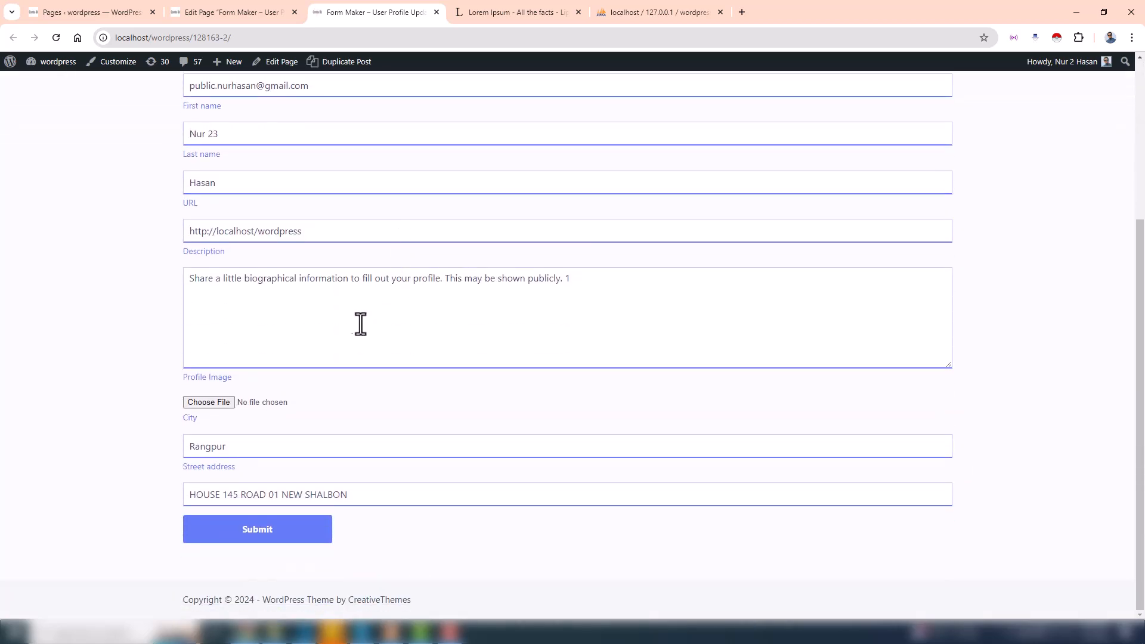
scroll(369, 321, up, 4)
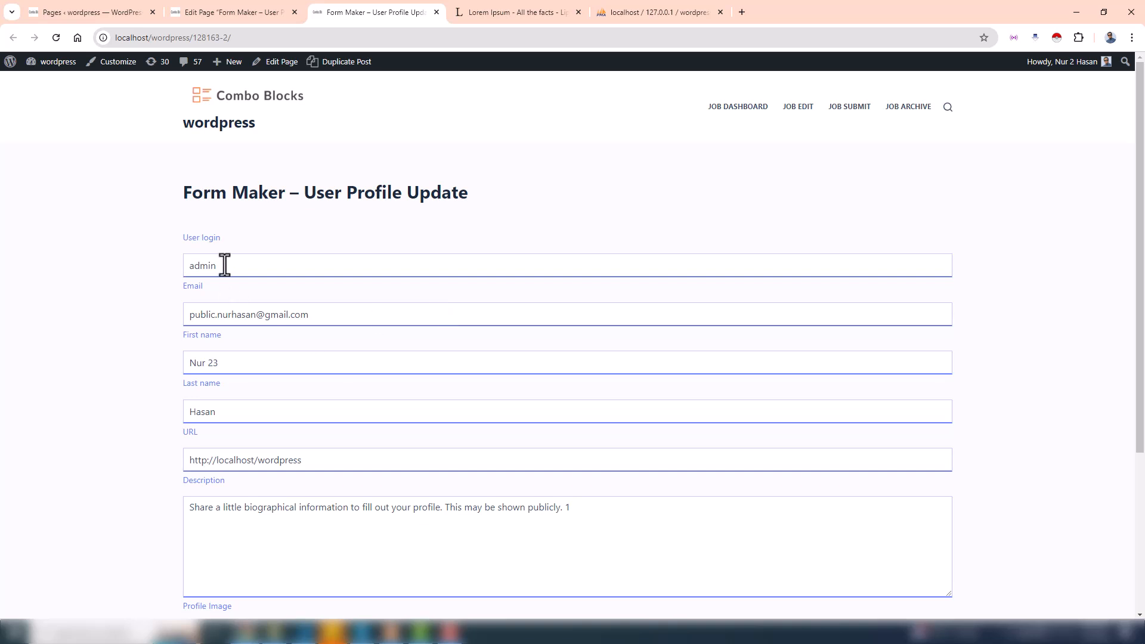
Step: Check the User login field's default value source choices in the page editor against the prefilled live form
double_click(222, 264)
click(190, 306)
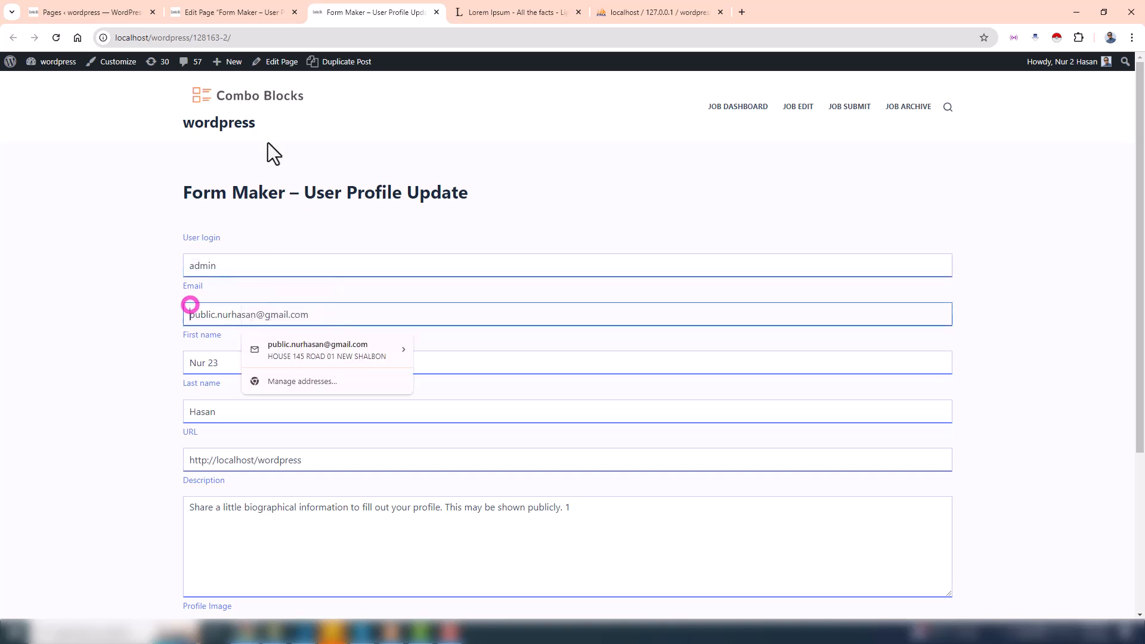
click(239, 13)
scroll(265, 229, up, 1)
click(277, 193)
click(1017, 262)
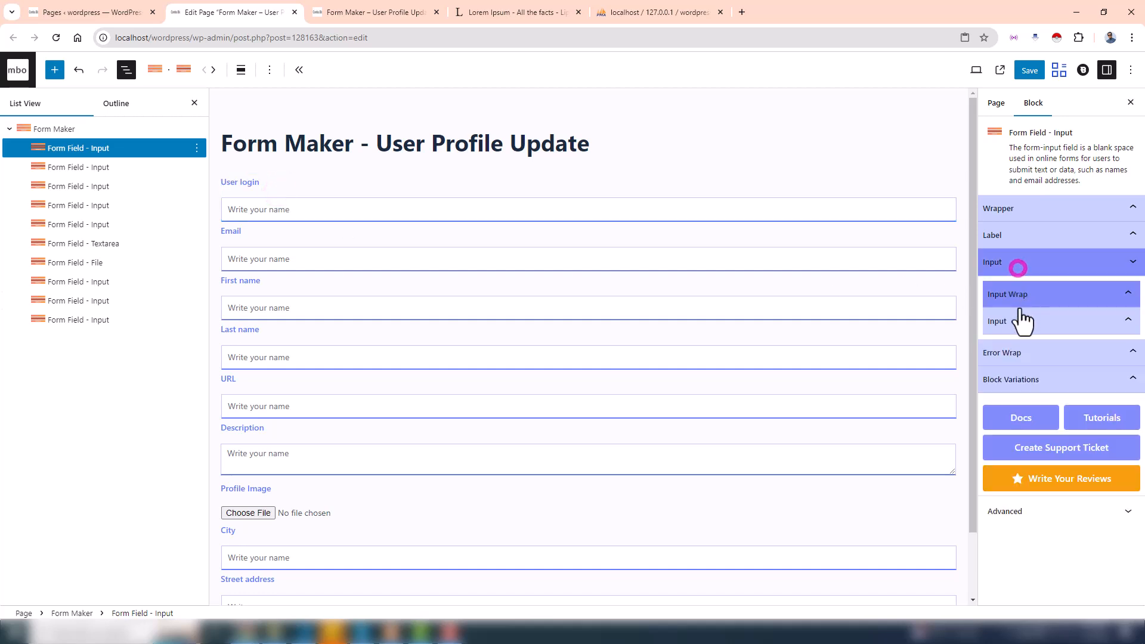
click(1020, 314)
scroll(1027, 387, down, 2)
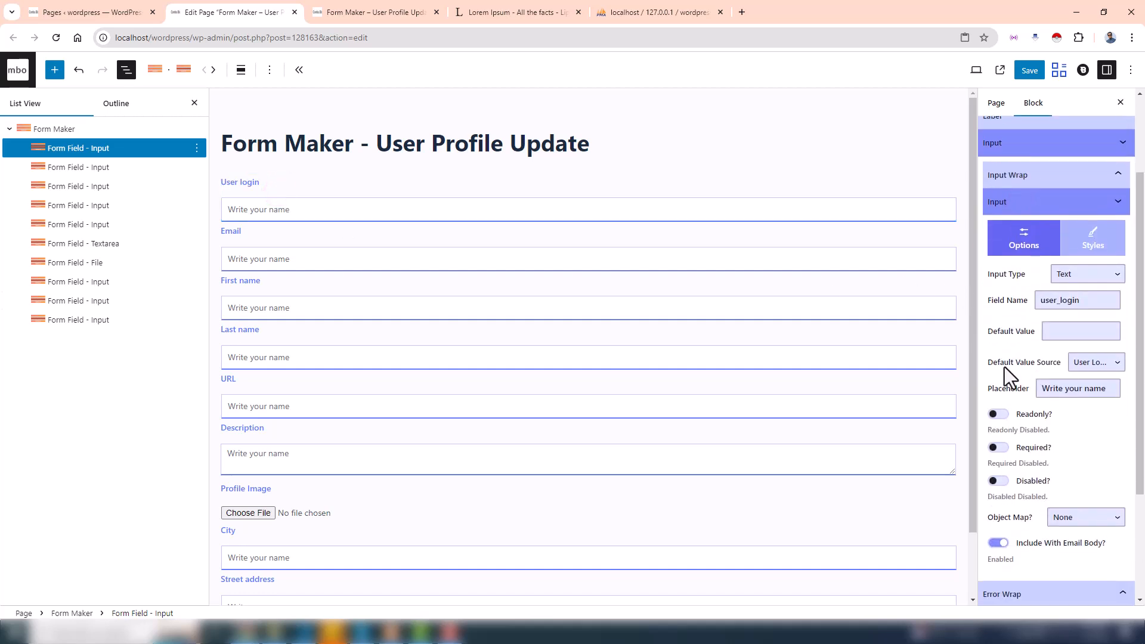
click(1091, 364)
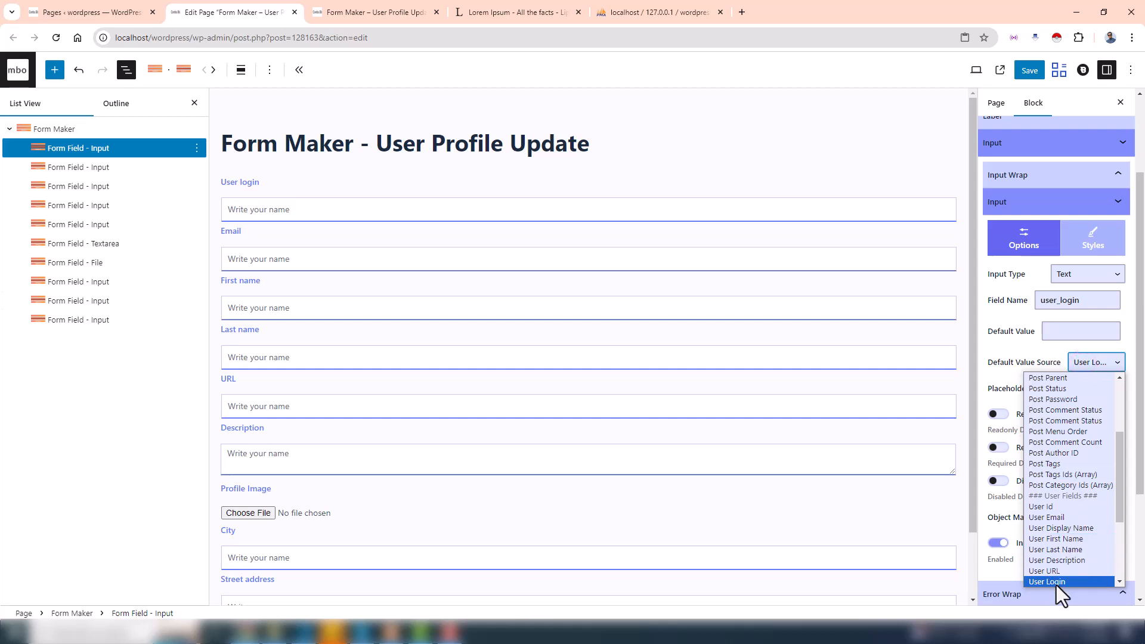
click(1091, 361)
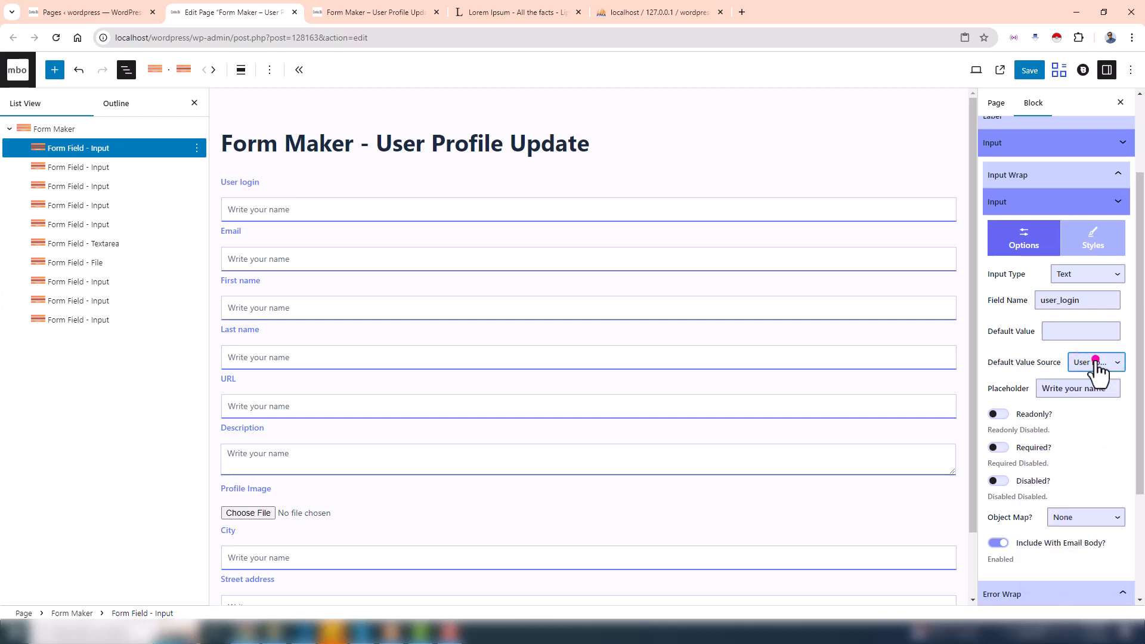
Step: Check the First name field's input options and the choices of its default value source
click(249, 285)
click(1036, 263)
click(1013, 322)
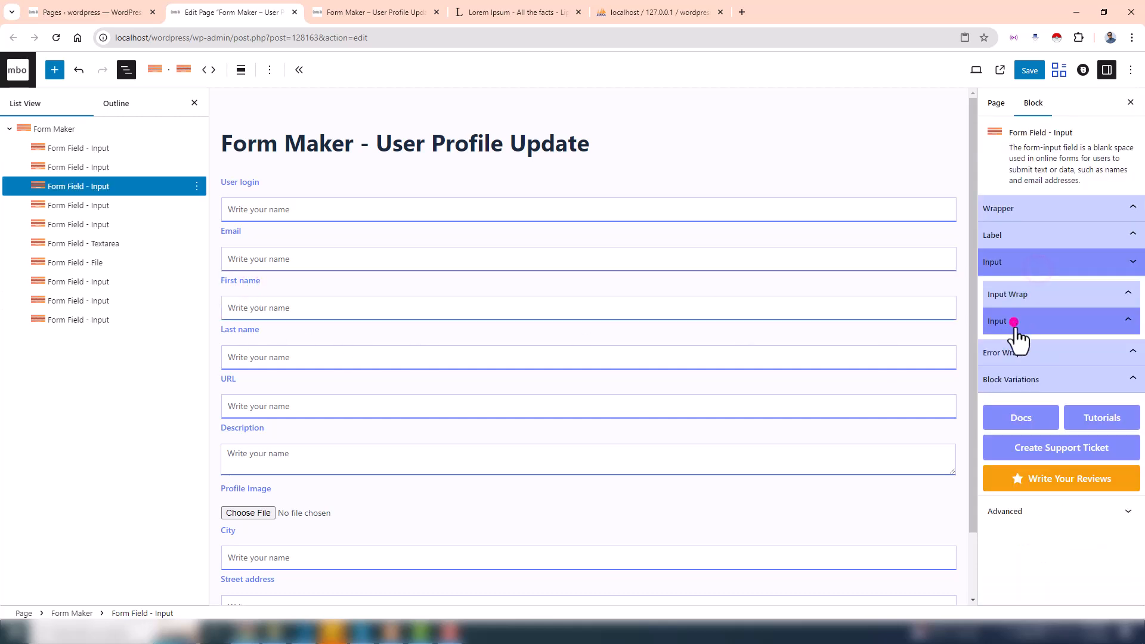
click(1100, 482)
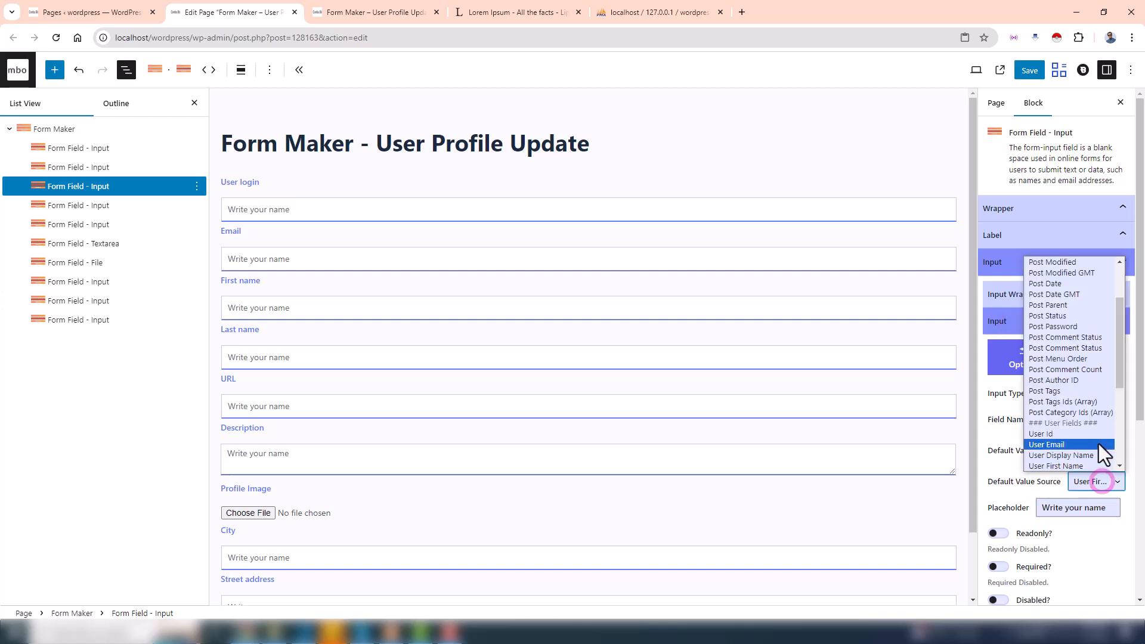
click(1037, 484)
scroll(288, 384, down, 1)
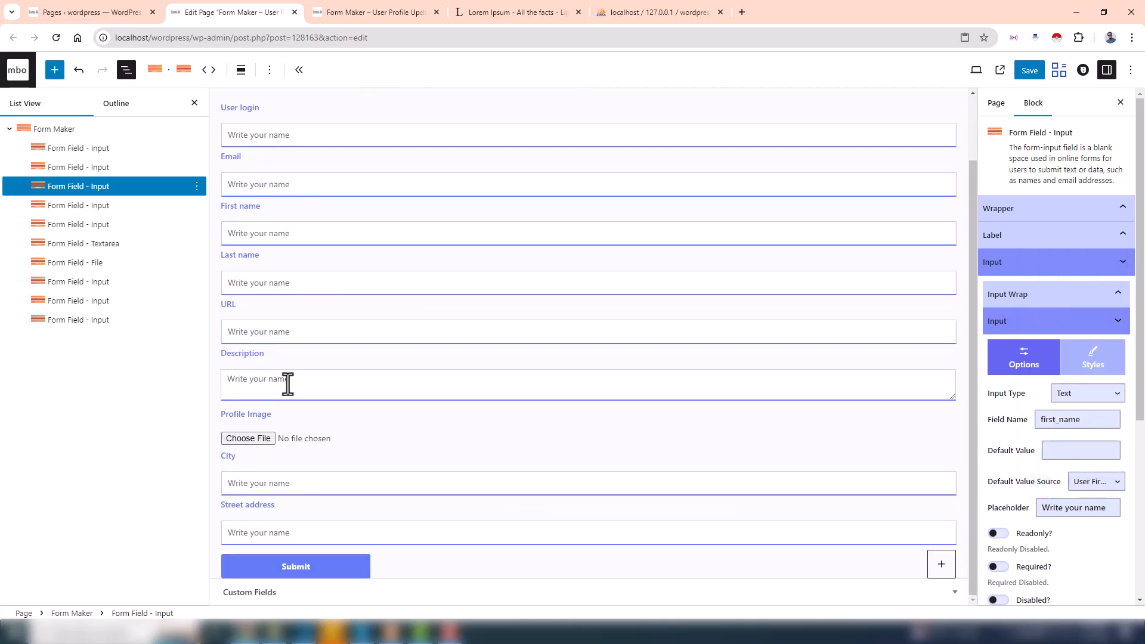
Step: Check the URL field's input options and its default value source
click(257, 314)
click(1024, 264)
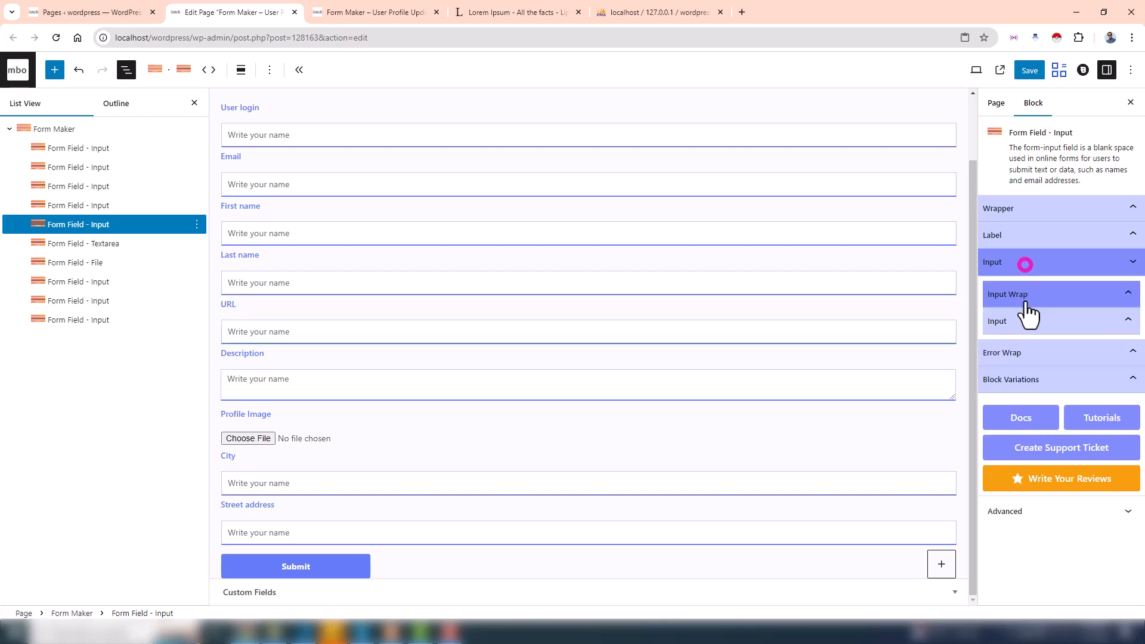
click(1015, 319)
click(1094, 481)
click(1035, 480)
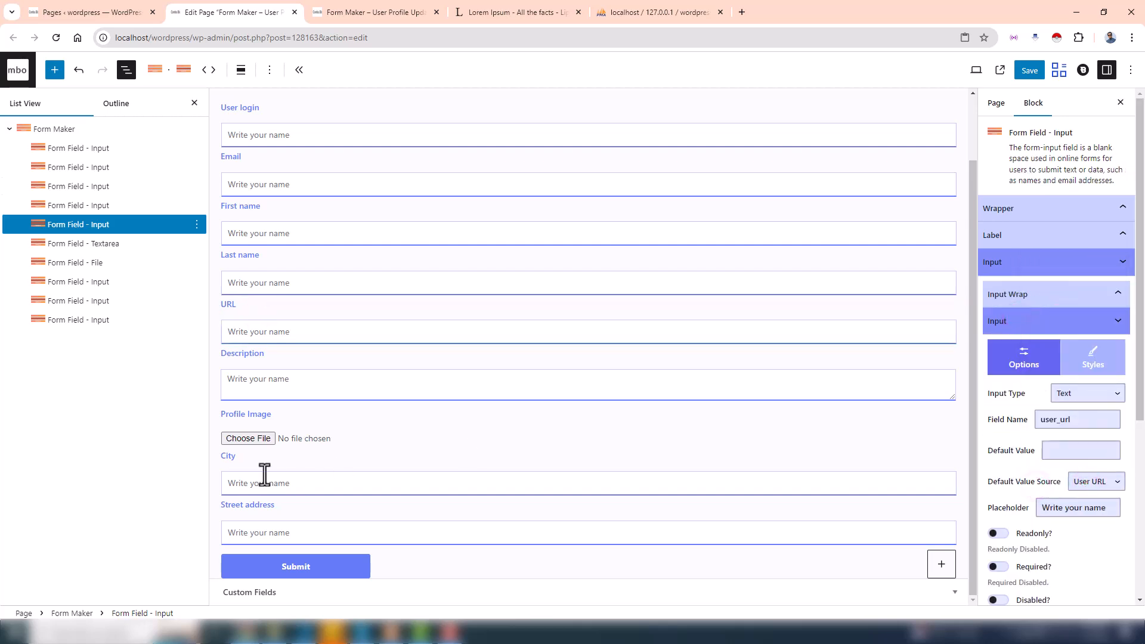
click(245, 461)
Step: Replace the Description on the live form with the "What is Lorem Ipsum?" paragraph from lipsum.com
click(361, 18)
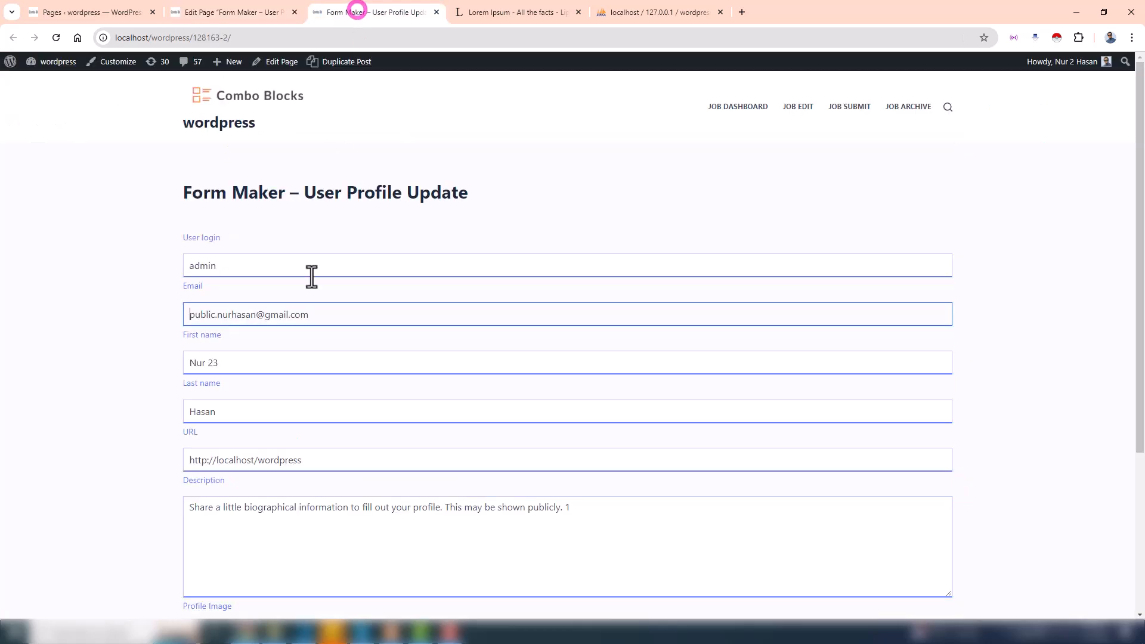
scroll(346, 344, down, 3)
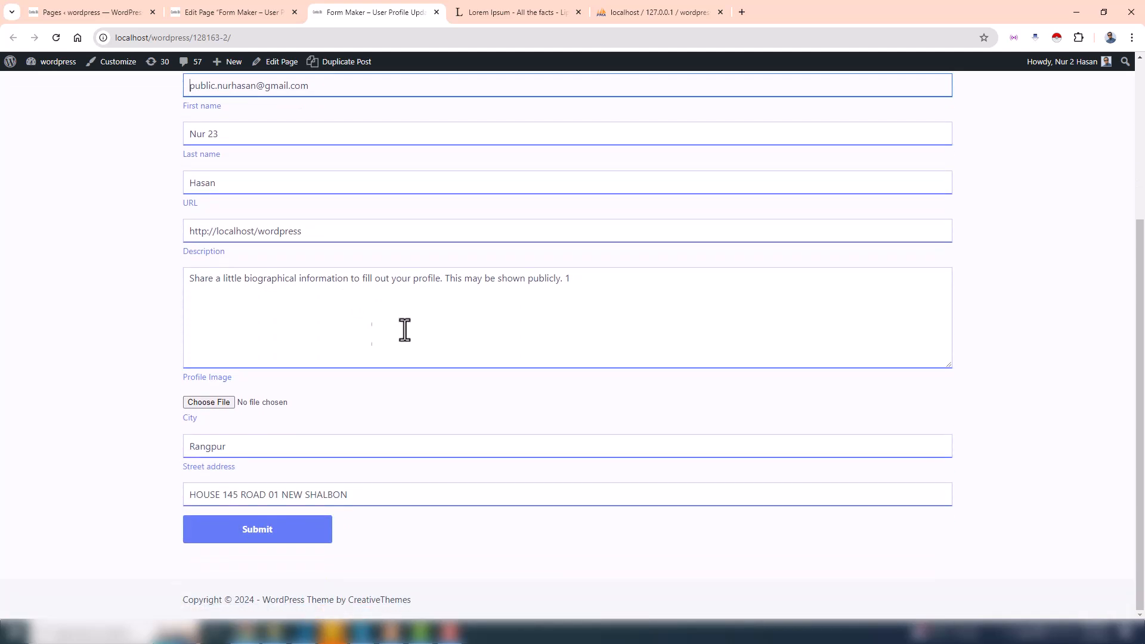
scroll(377, 334, up, 2)
click(528, 13)
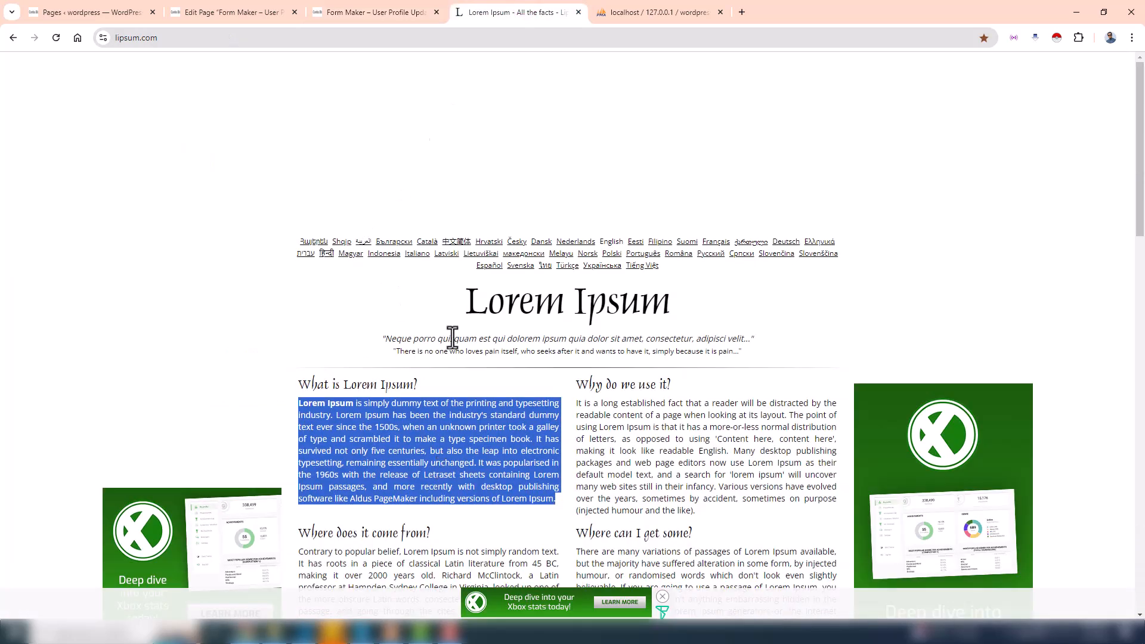
click(344, 14)
double_click(324, 444)
key(ctrl+a)
text(Lorem Ipsum is simply dummy text of the printing and typesetting industry. Lorem Ipsum has been the industry's standard dummy text ever since the 1500s, when an unknown printer took a galley of type and scrambled it to make a type specimen book. It has survived not only five centuries, but also the leap into electronic typesetting, remaining essentially unchanged. It was popularised in the 1960s with the release of Letraset sheets containing Lorem Ipsum passages, and more recently with desktop publishing software like Aldus PageMaker including versions of Lorem Ipsum.)
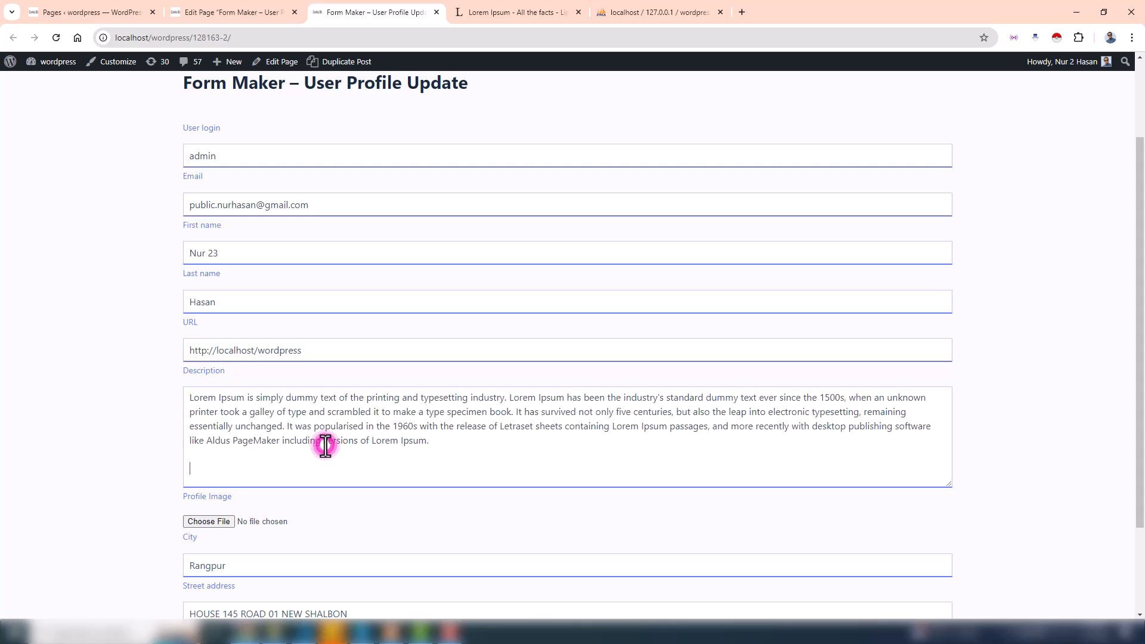
Step: Remove the number at the end of the First name value
click(237, 251)
key(BackSpace)
key(BackSpace)
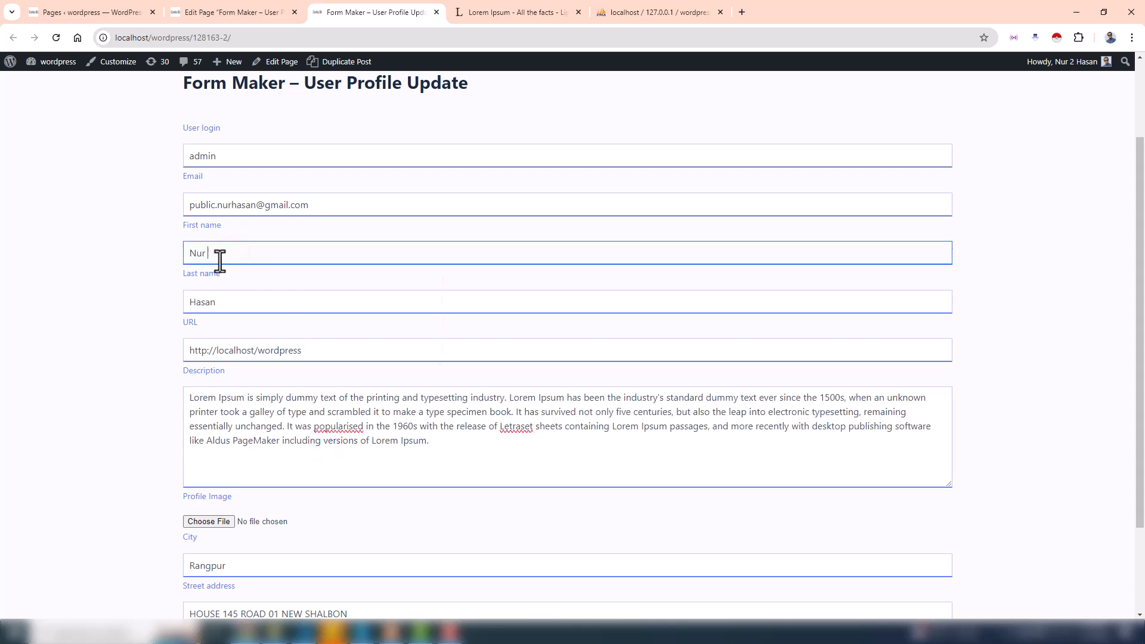
click(217, 301)
click(142, 295)
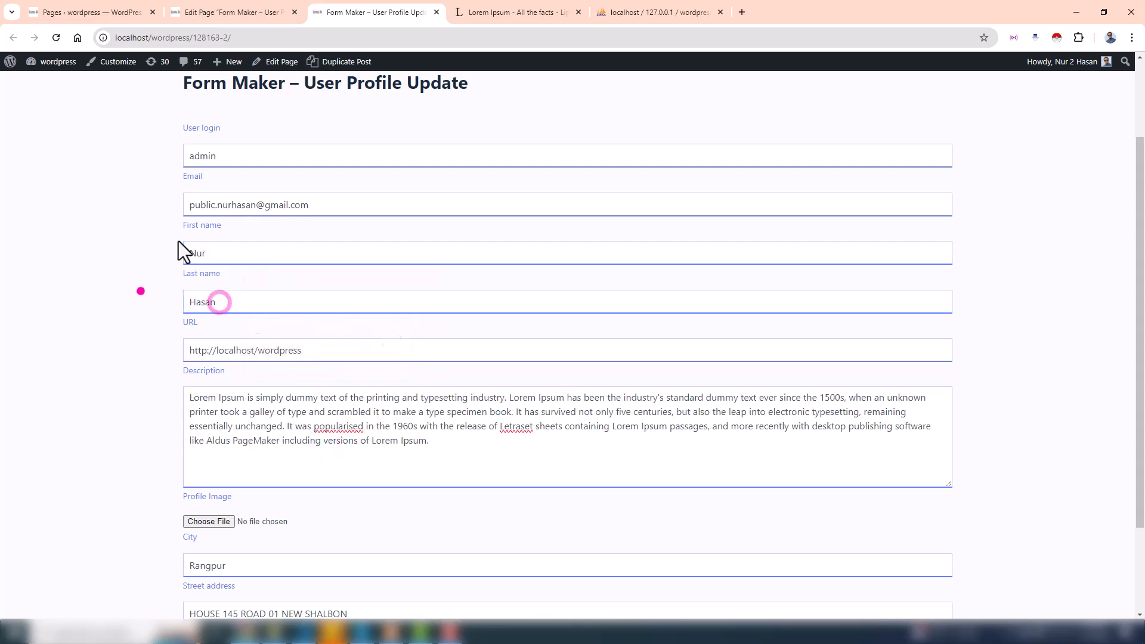
Step: Choose the pink table PNG from the Saved Pictures folder as the Profile Image
scroll(135, 294, down, 2)
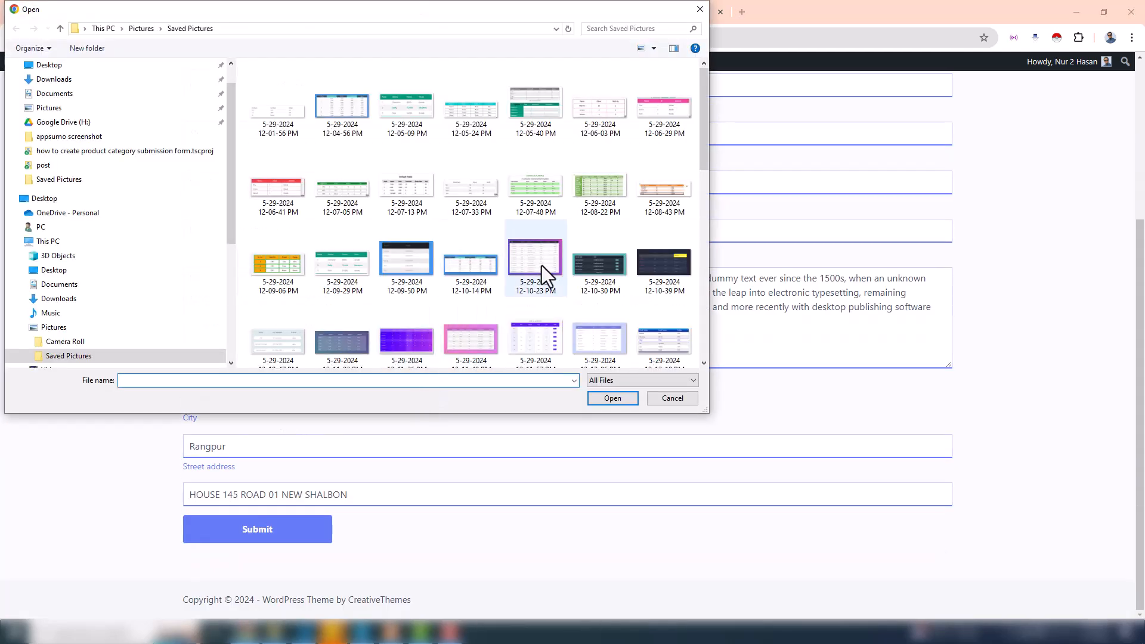
click(471, 337)
click(608, 396)
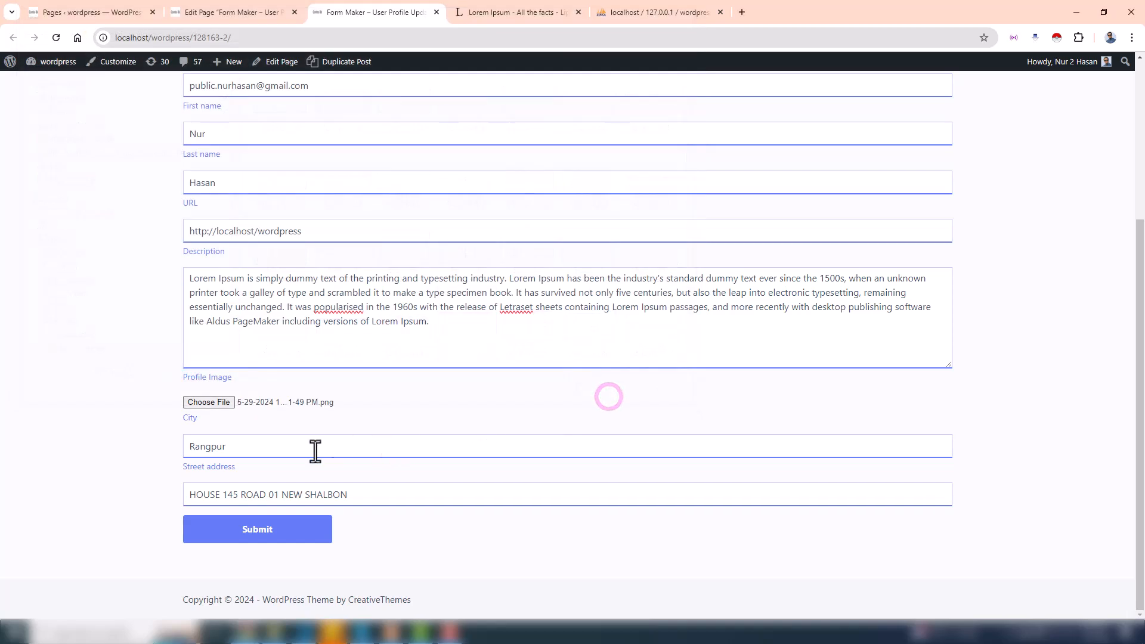
Step: Set the City to Dhaka and append "Extra" to the Street address
double_click(274, 447)
text(Dhaka)
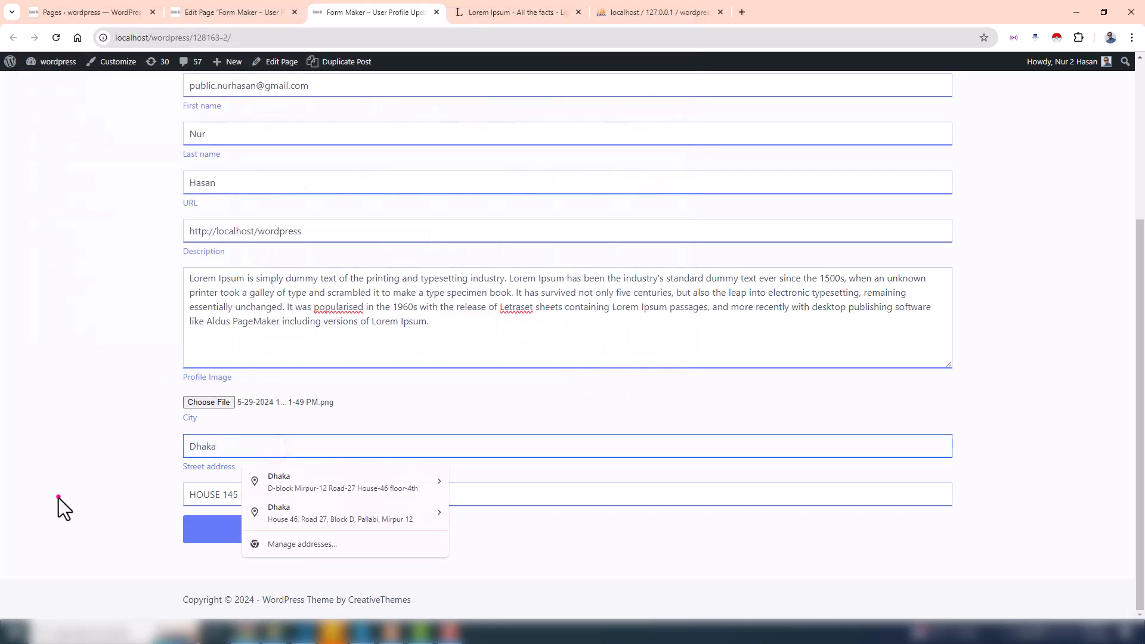
click(59, 498)
scroll(167, 382, up, 3)
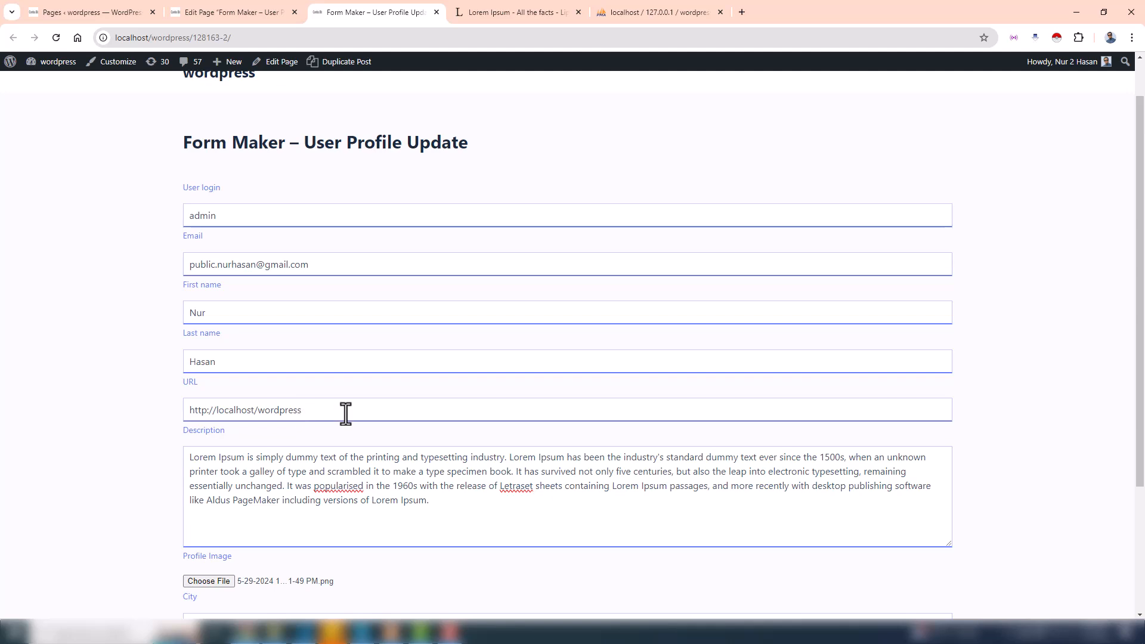
scroll(346, 413, down, 3)
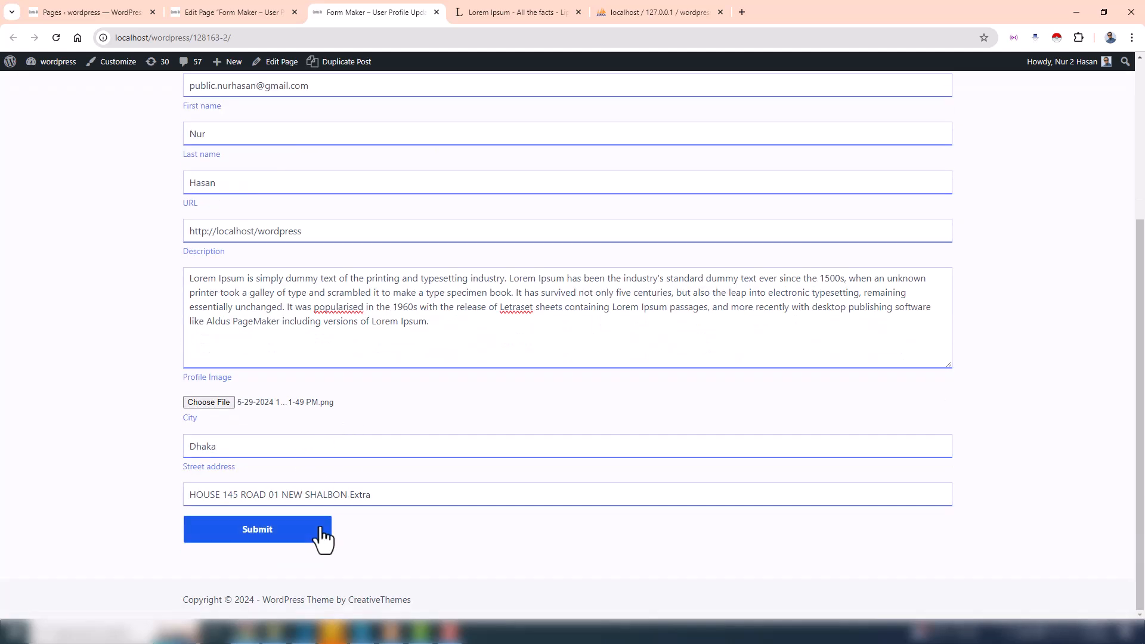
Step: Check the edited Street address and Description, and submit the profile update form
double_click(355, 495)
triple_click(447, 336)
click(67, 316)
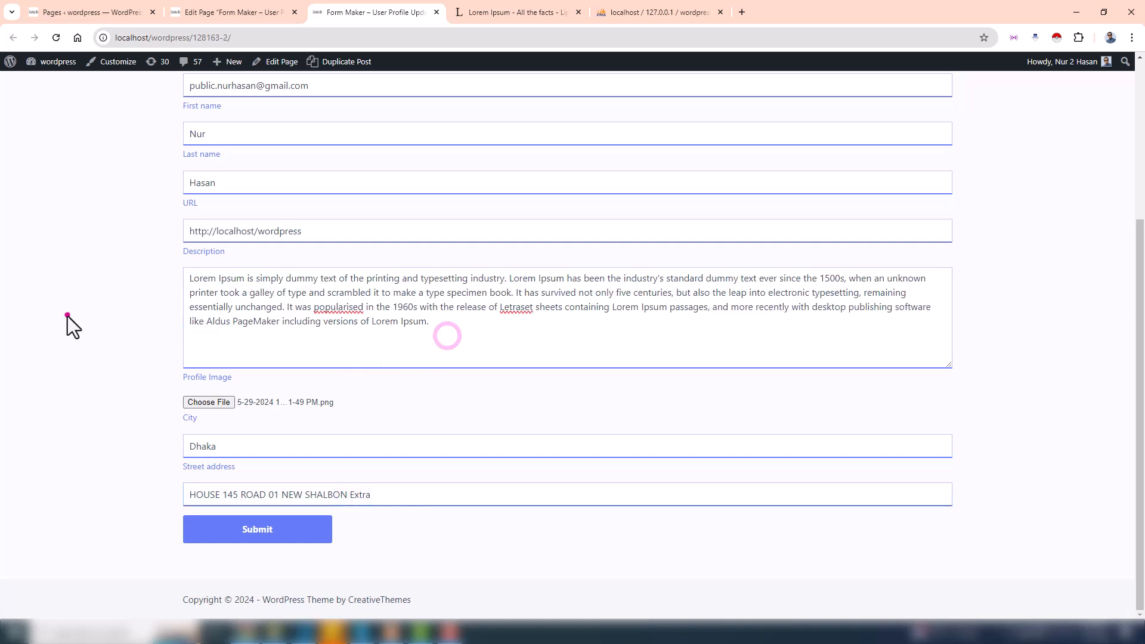
click(258, 540)
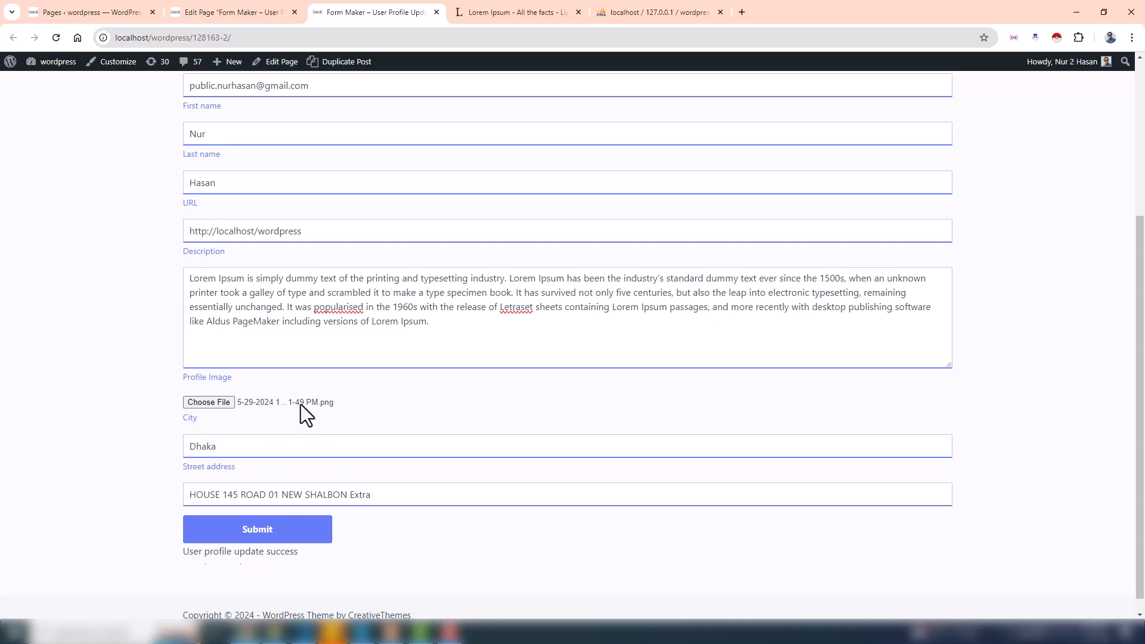
scroll(303, 402, up, 1)
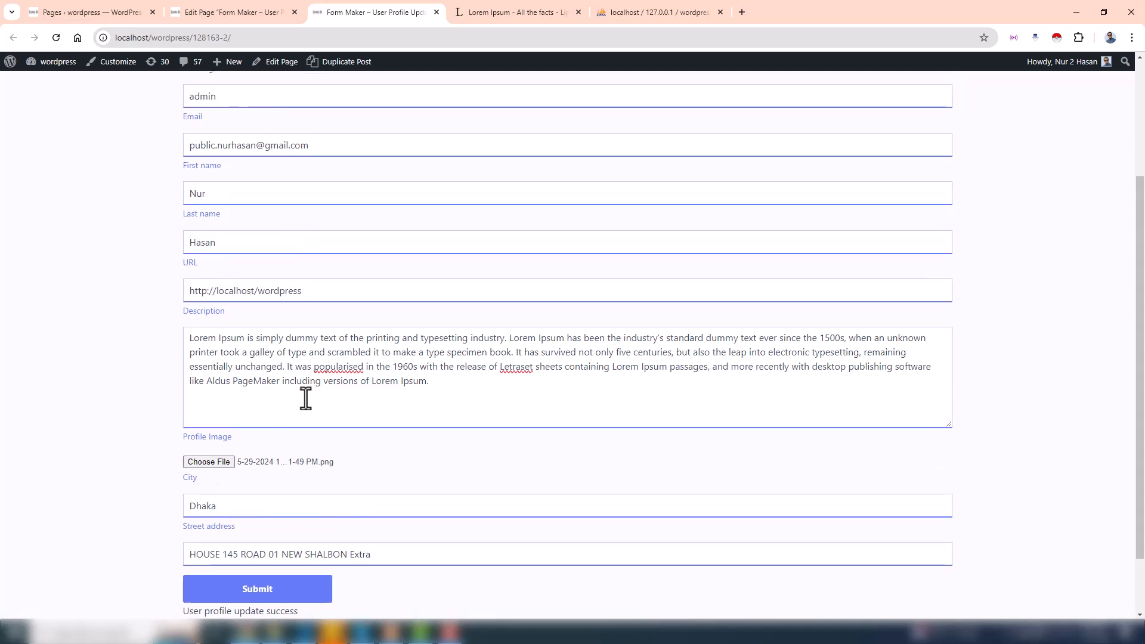
Step: Open the admin account's Profile page in a new browser tab and check its First Name and Last Name
click(115, 13)
mouse_move(80, 440)
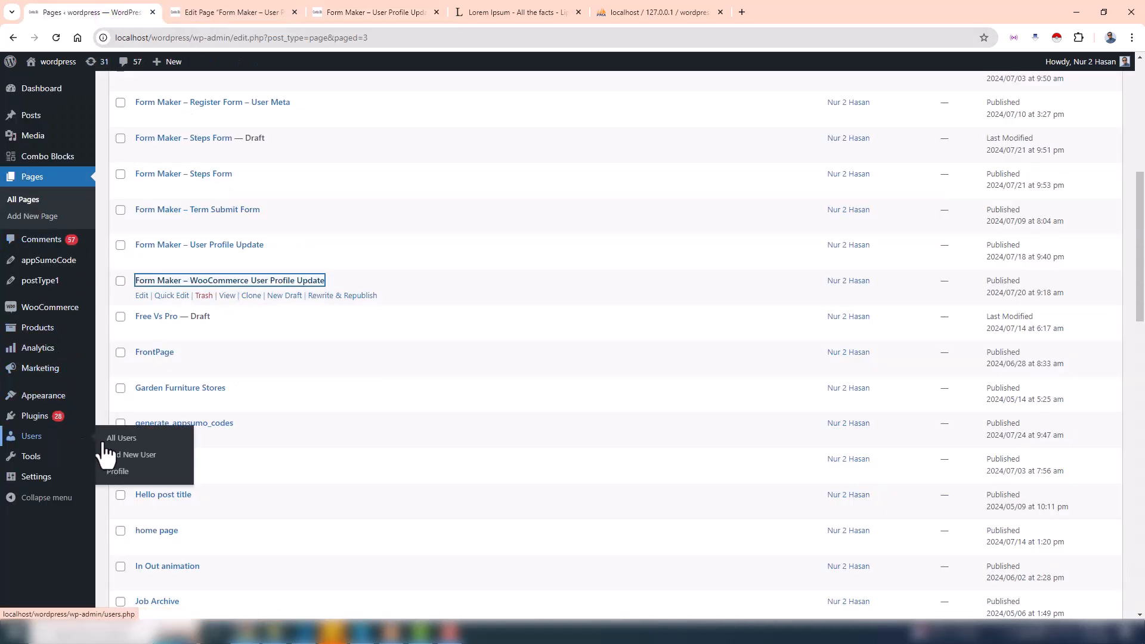
middle_click(121, 473)
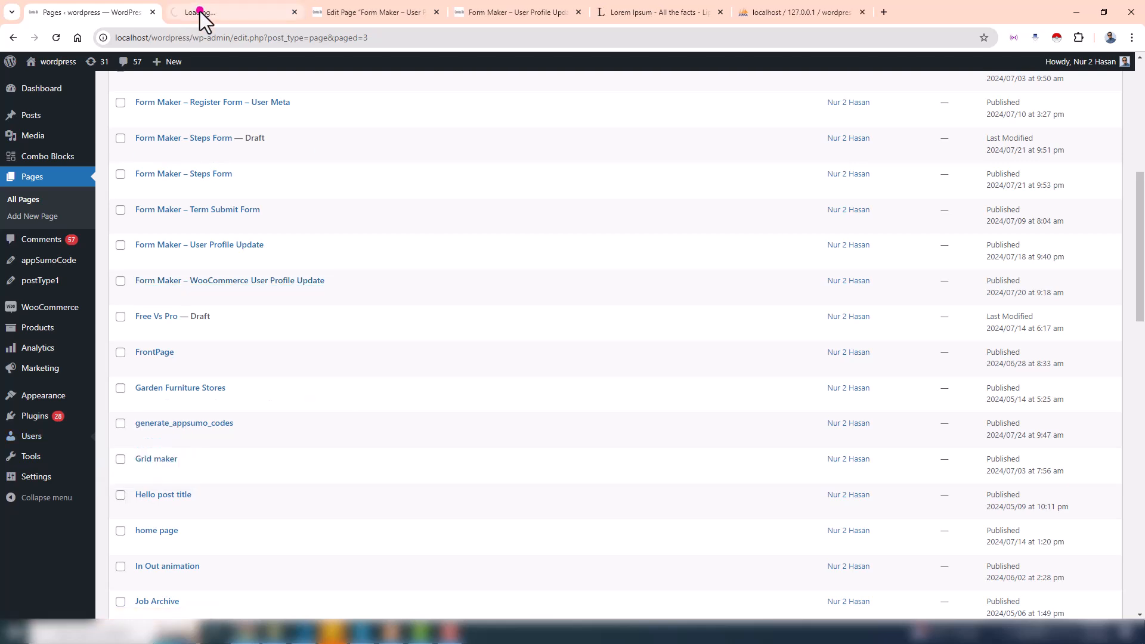
click(200, 12)
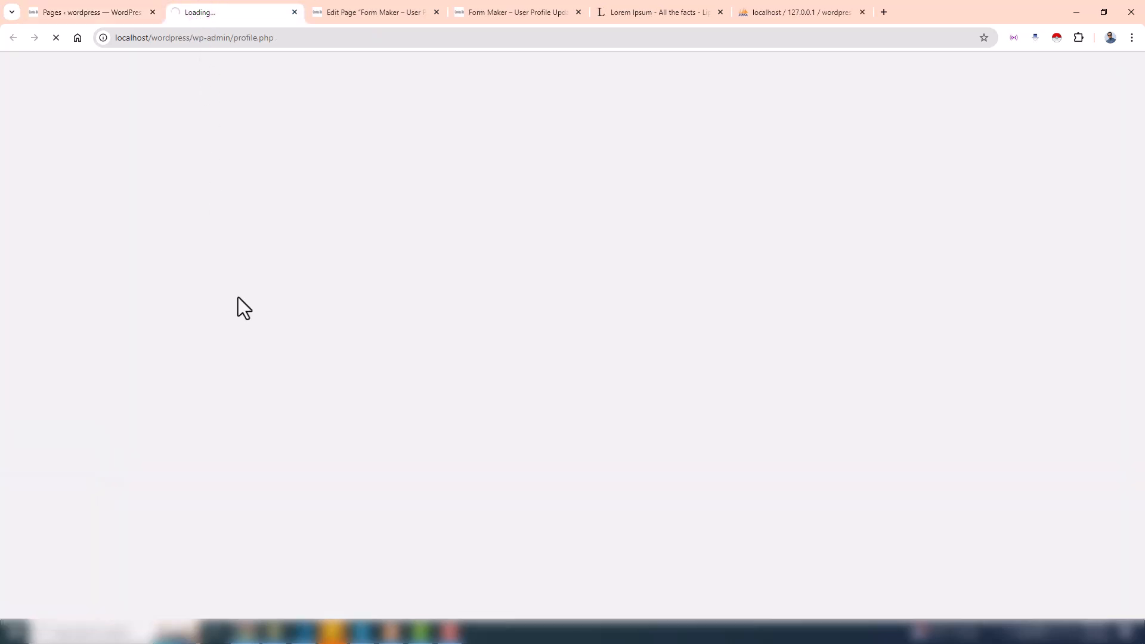
scroll(262, 388, down, 4)
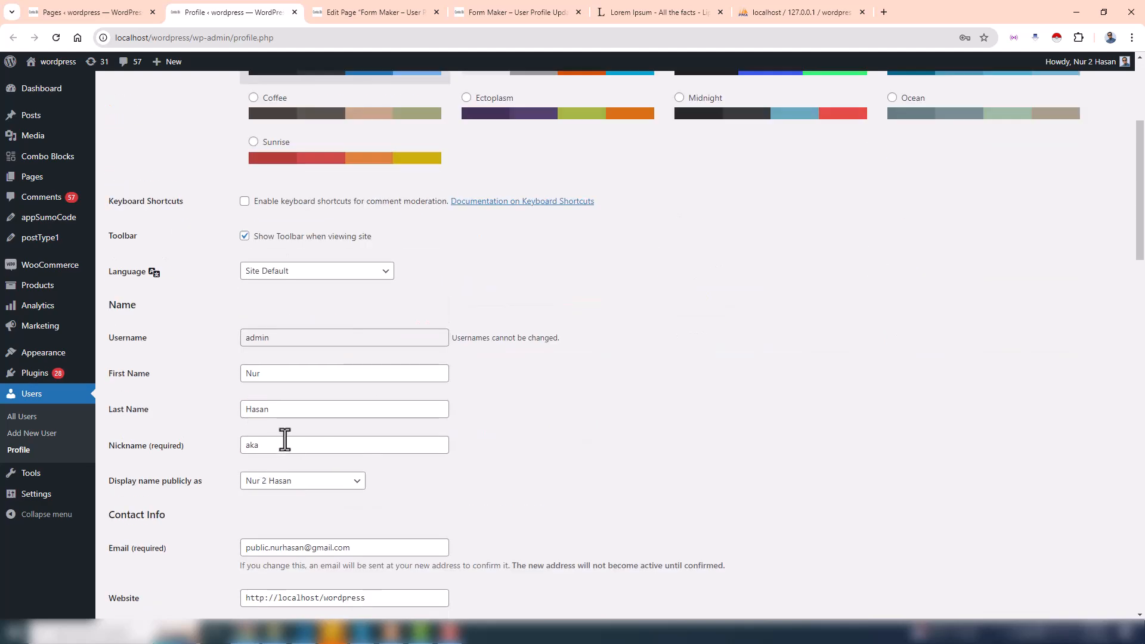
double_click(287, 411)
double_click(276, 374)
double_click(280, 409)
Step: Check the profile's contact info, full Biographical Info and customer billing address against the submitted values
scroll(209, 426, down, 2)
click(210, 417)
scroll(208, 427, down, 2)
scroll(209, 427, down, 1)
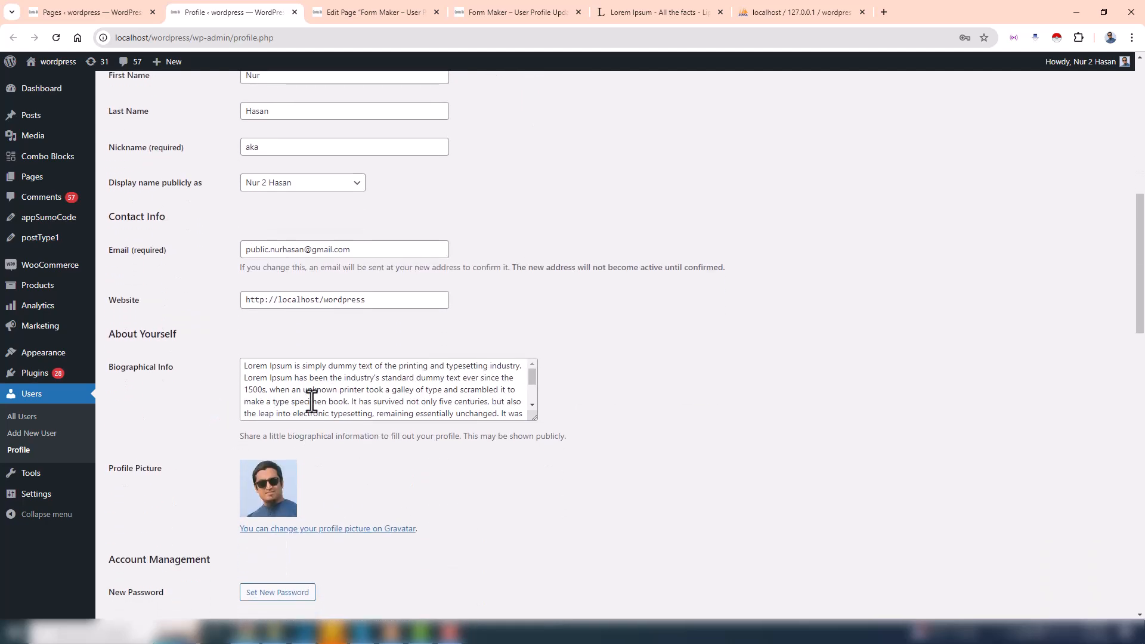
scroll(311, 393, down, 8)
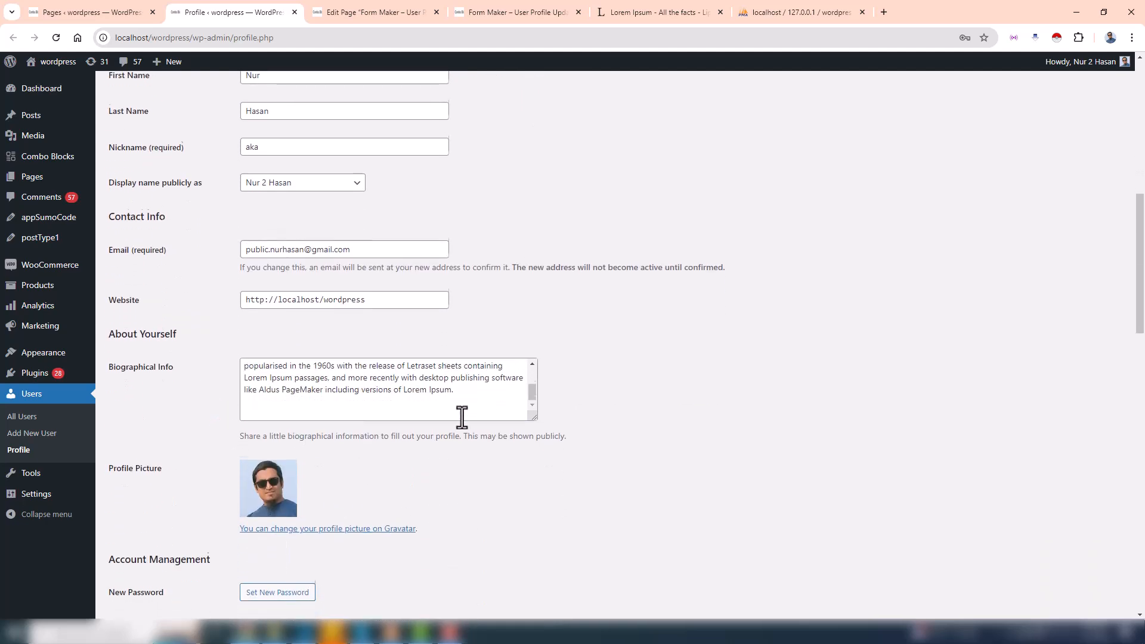
scroll(426, 481, down, 4)
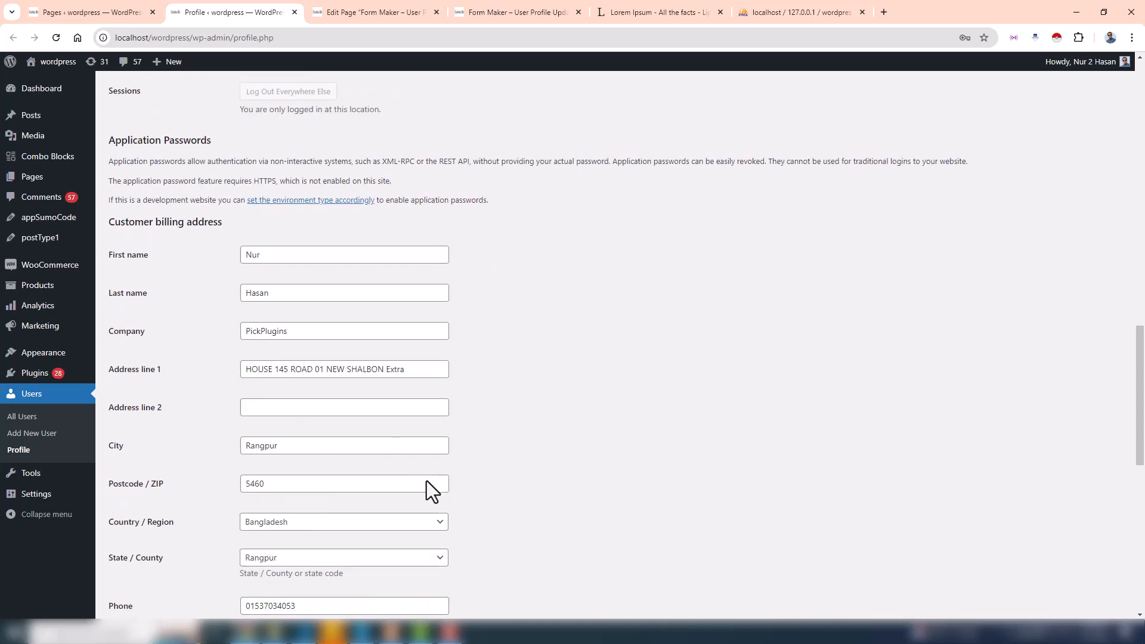
Step: Switch to phpMyAdmin, refresh the wp_usermeta table and look through its last rows
click(752, 18)
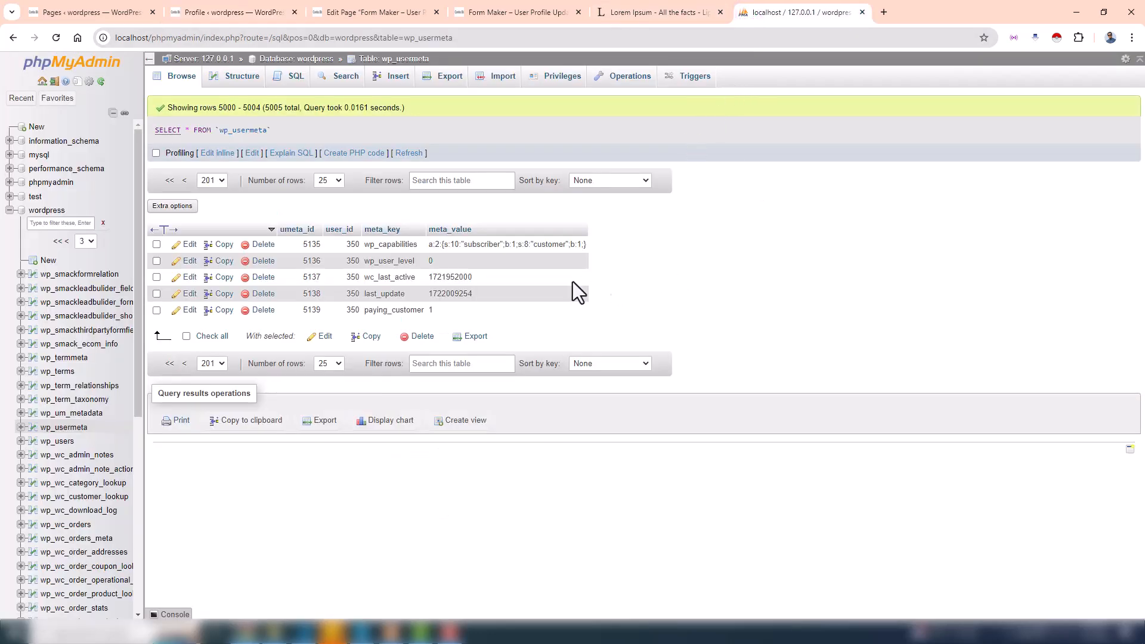
click(409, 153)
click(409, 152)
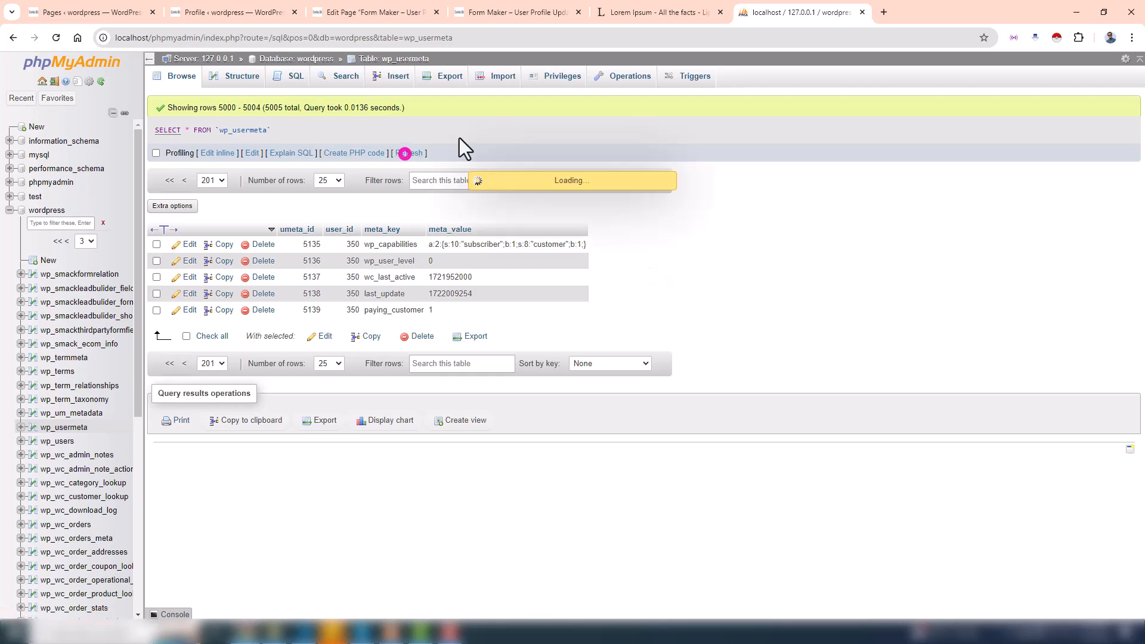
click(185, 180)
click(258, 180)
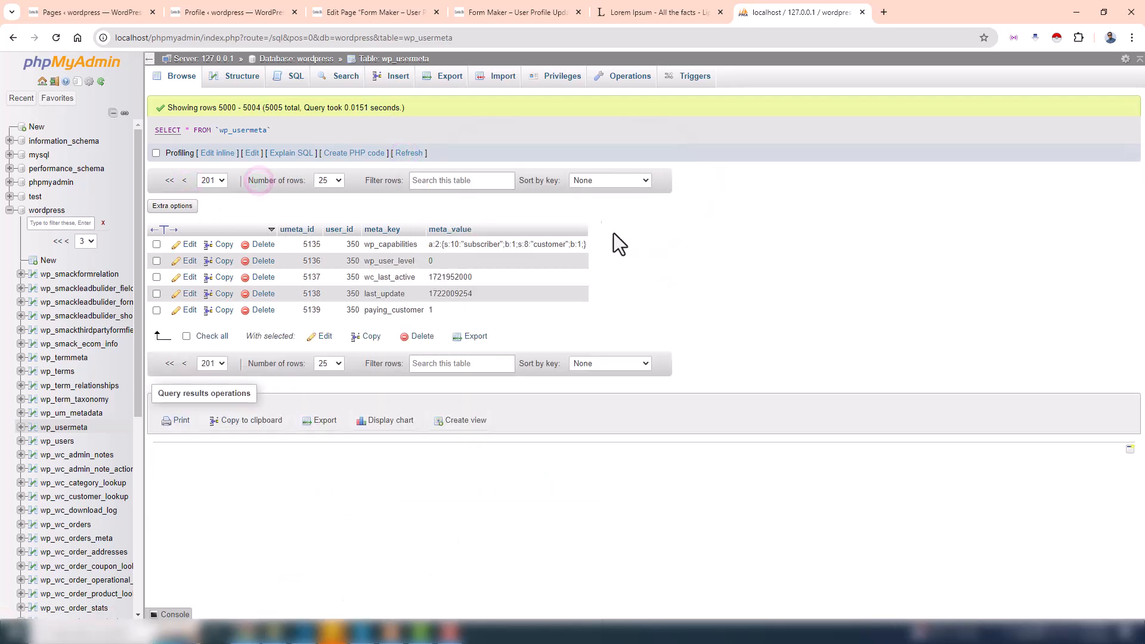
Step: Search the wp_usermeta table for rows with user_id 1 and look through the matching meta keys and values
click(371, 13)
click(801, 12)
click(338, 78)
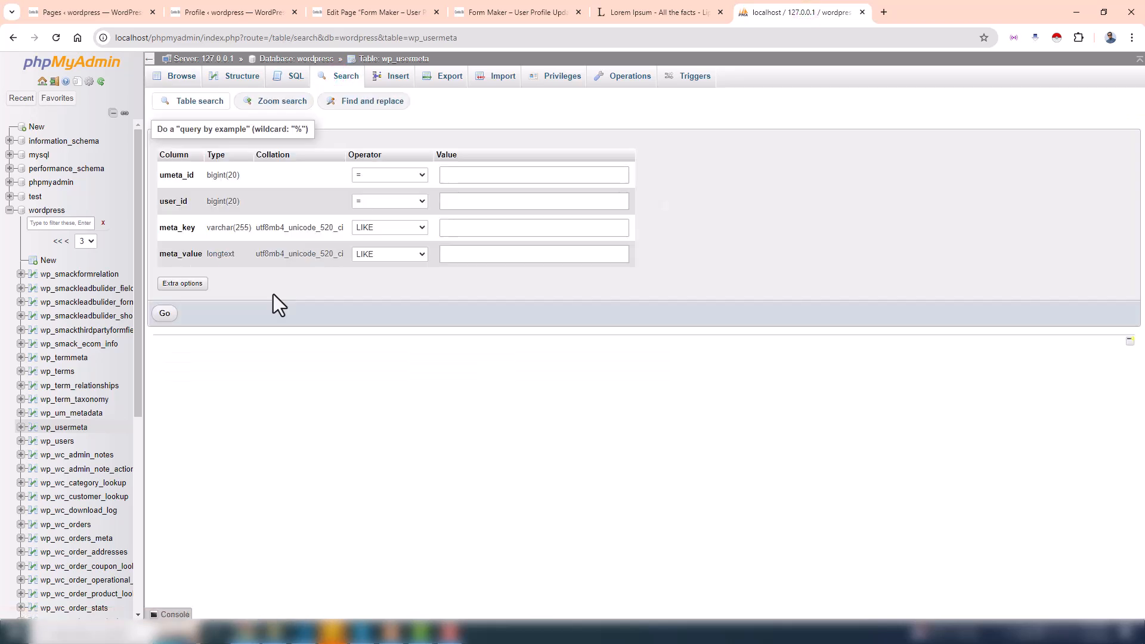
click(456, 201)
text(1)
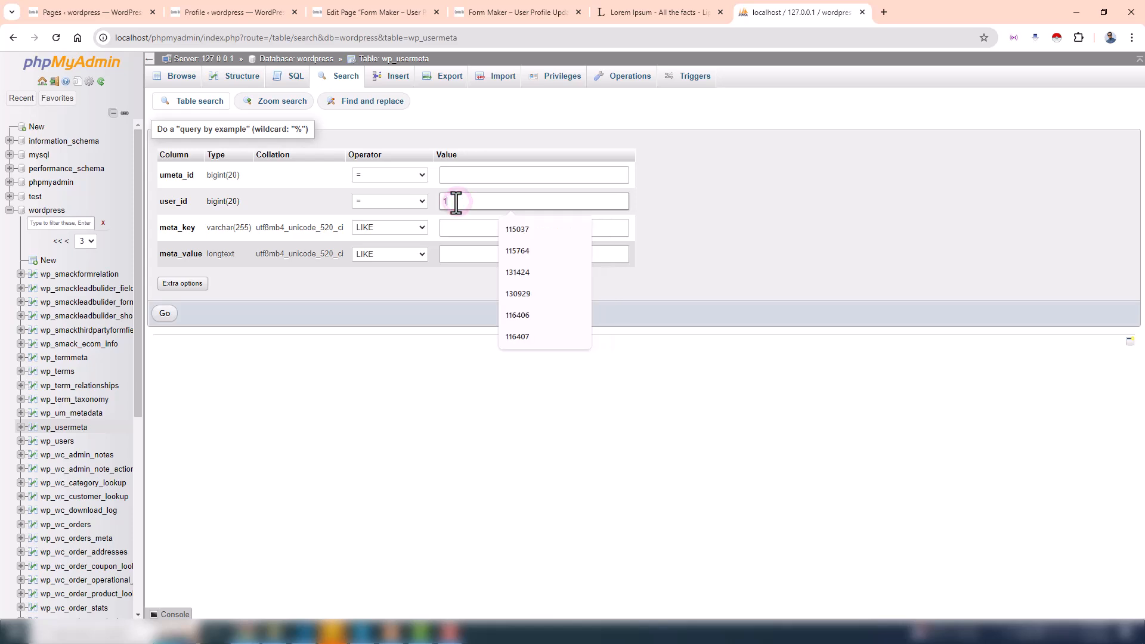
click(454, 139)
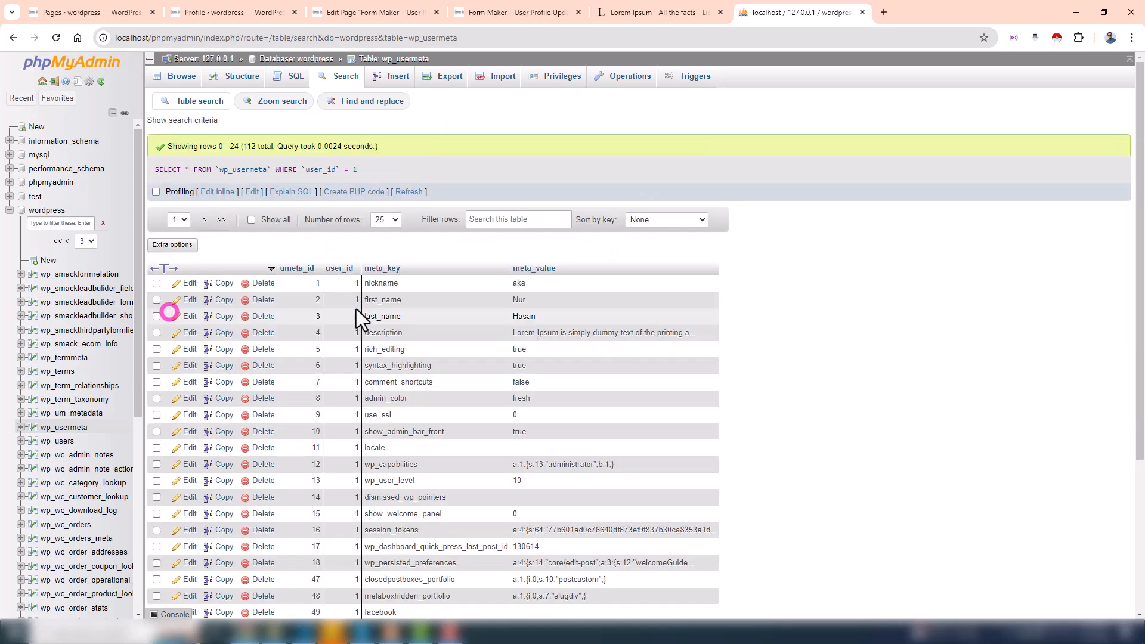
scroll(399, 440, down, 5)
scroll(272, 349, up, 3)
scroll(272, 349, up, 1)
Step: In the page editor, open the Street address field's input options and copy its field name, billing_address_1
click(222, 123)
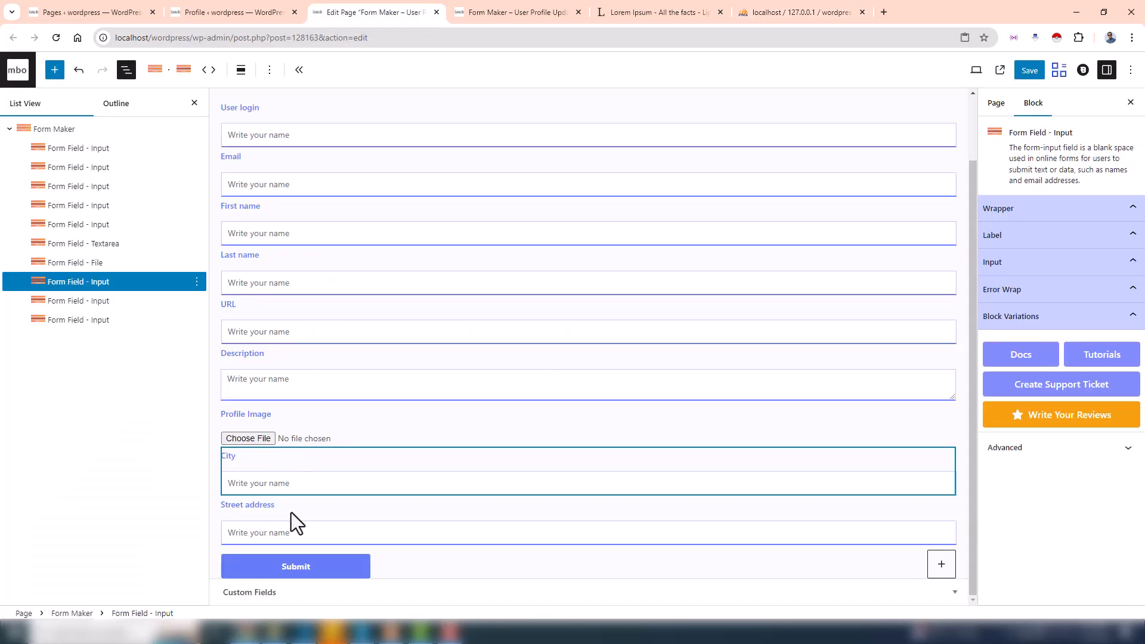
click(288, 509)
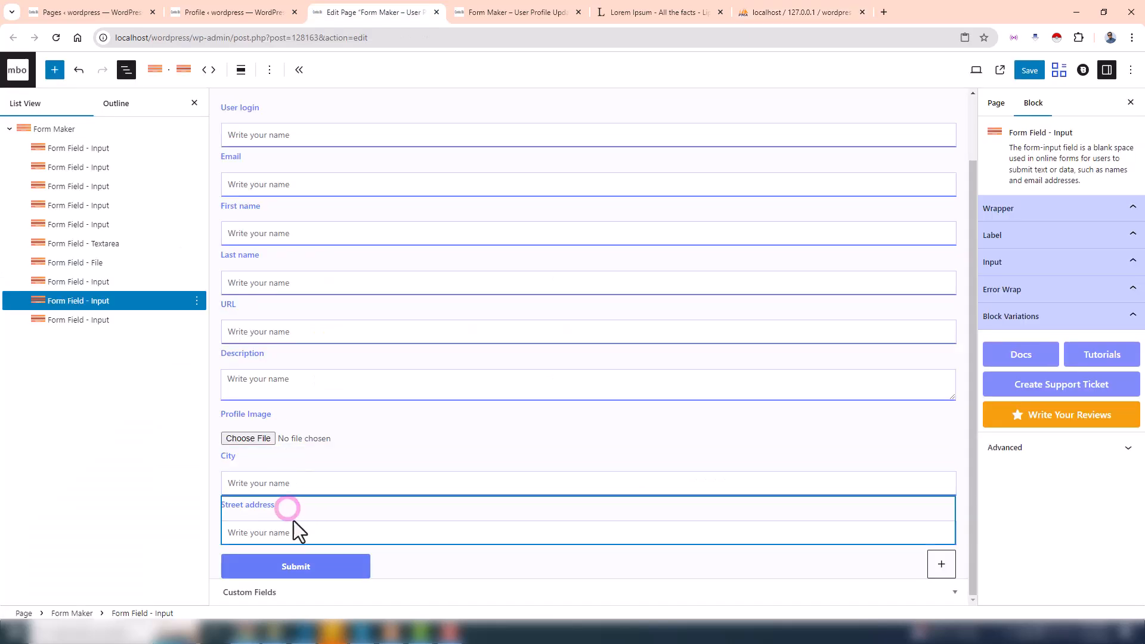
click(1006, 260)
click(1023, 321)
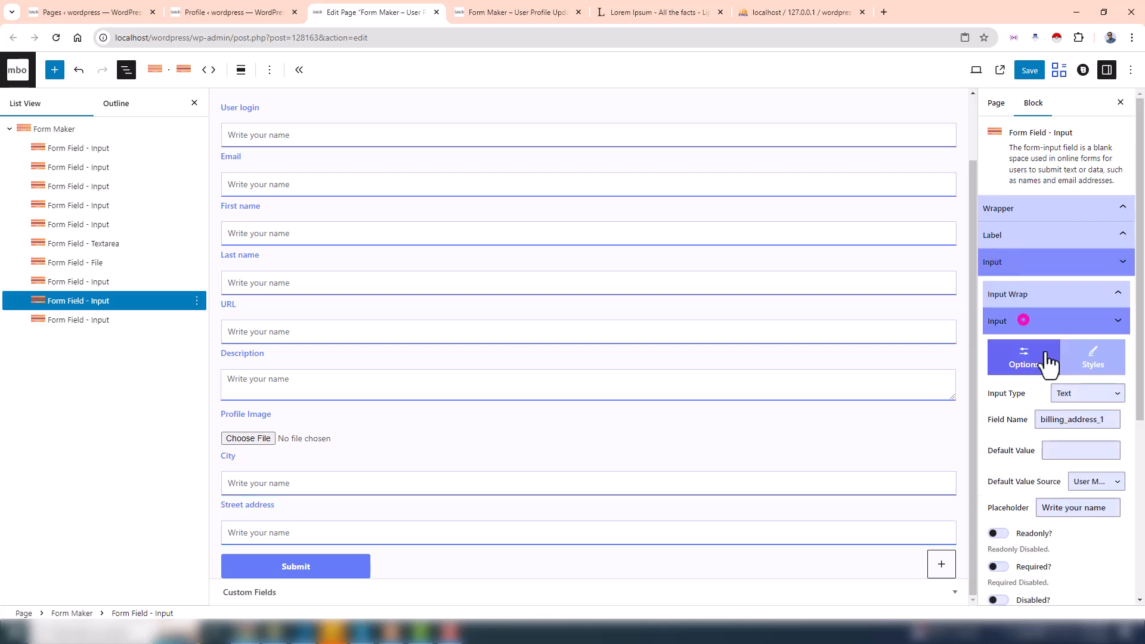
double_click(1073, 420)
key(ctrl+c)
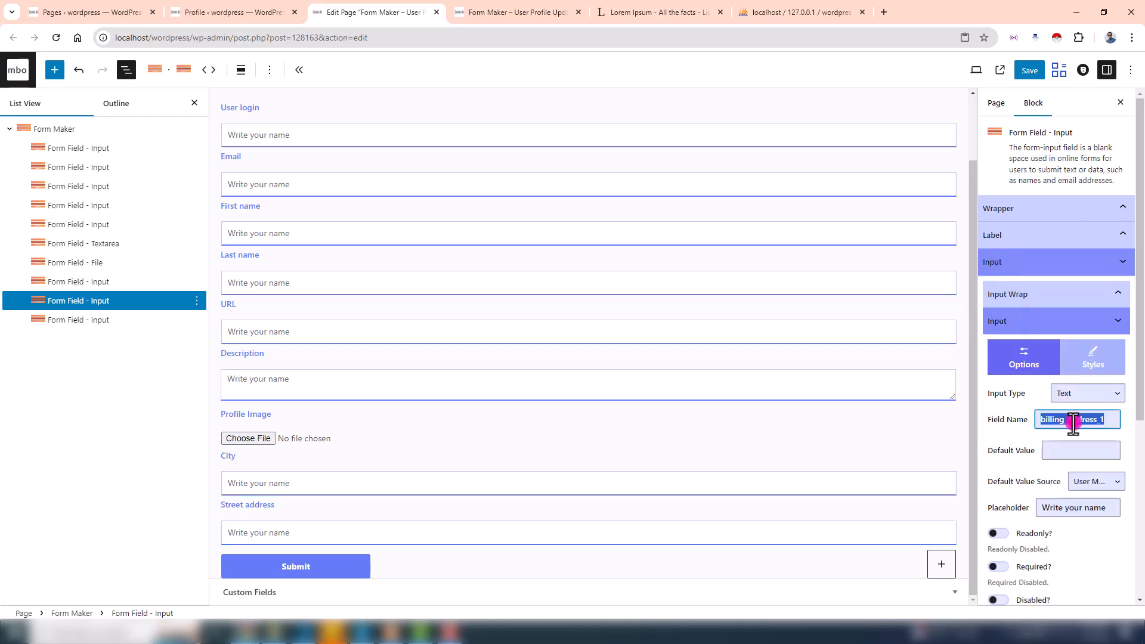
Step: In phpMyAdmin, search the result pages for user 1 for billing_address_1 and check its stored value
click(814, 13)
key(ctrl+f)
key(ctrl+v)
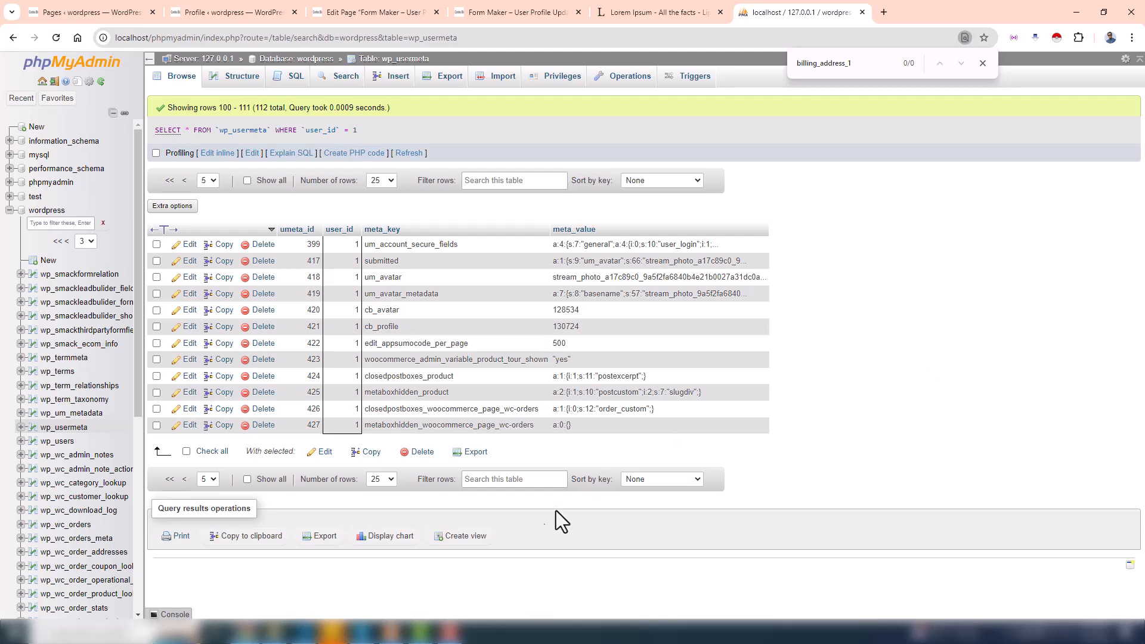
click(185, 480)
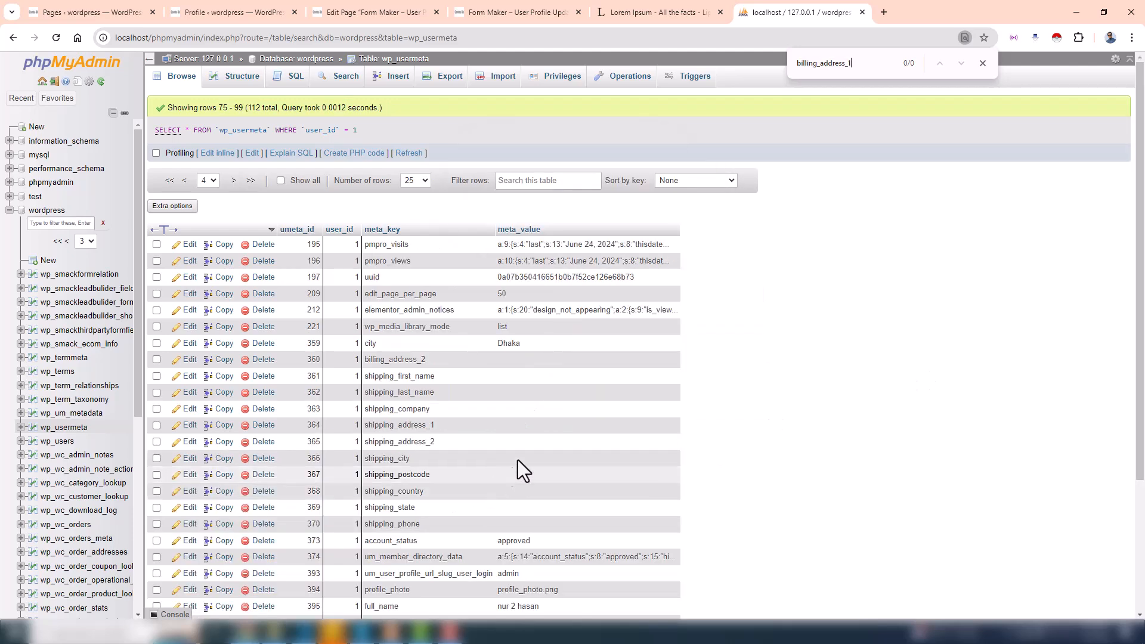
scroll(524, 442, down, 3)
click(185, 516)
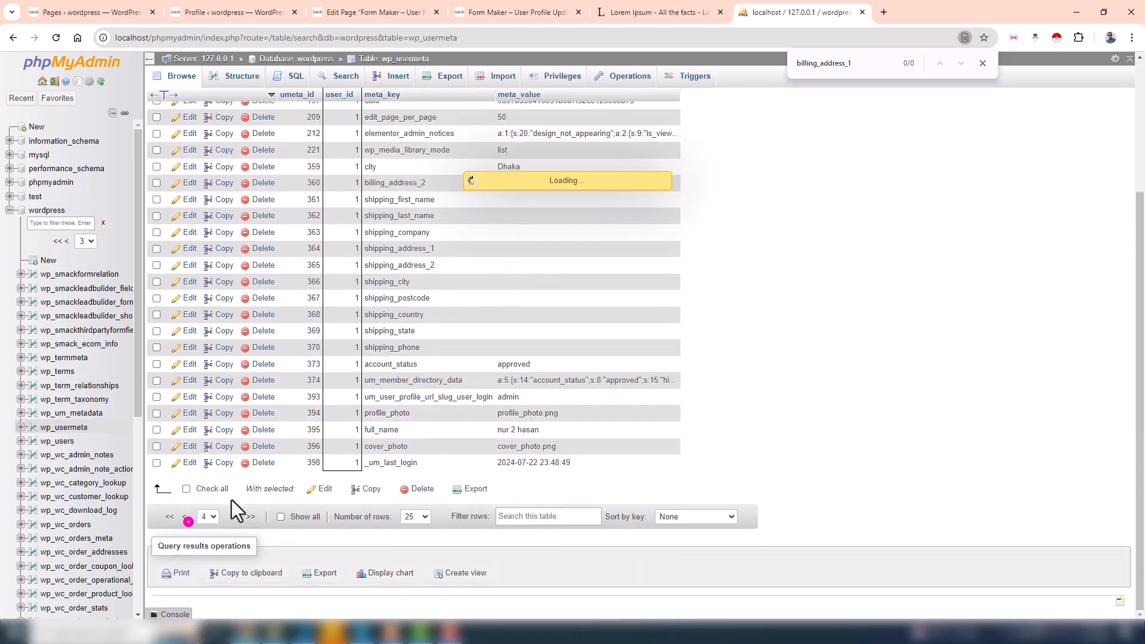
scroll(509, 405, down, 1)
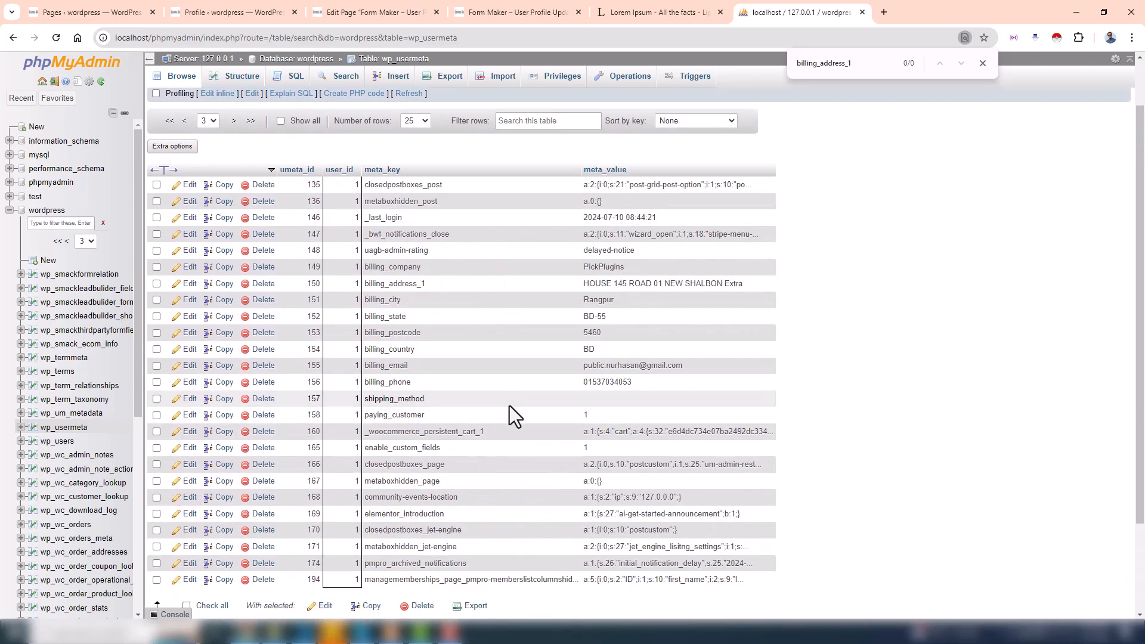
key(ctrl+f)
key(ctrl+v)
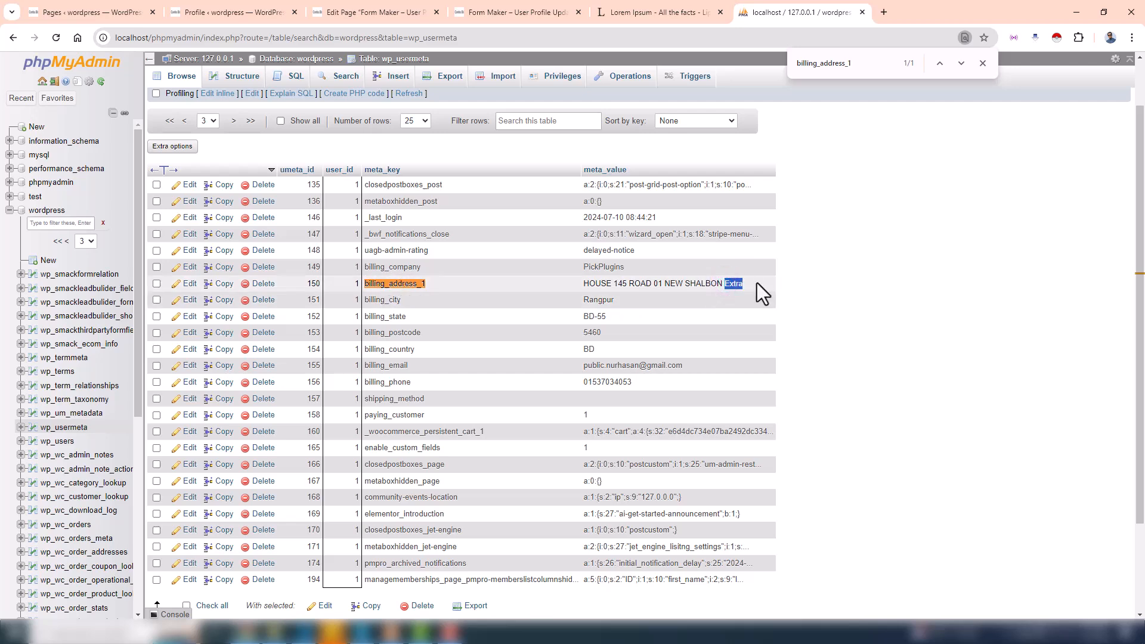
click(824, 283)
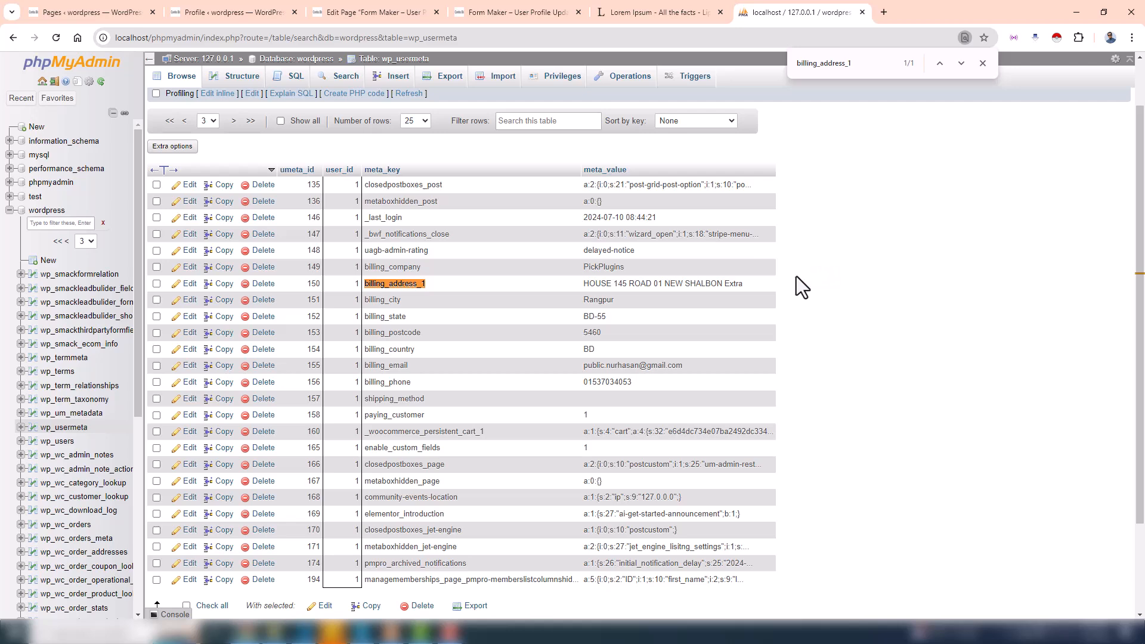
Step: Return to the live User Profile Update form and review its fields and submission result
click(395, 15)
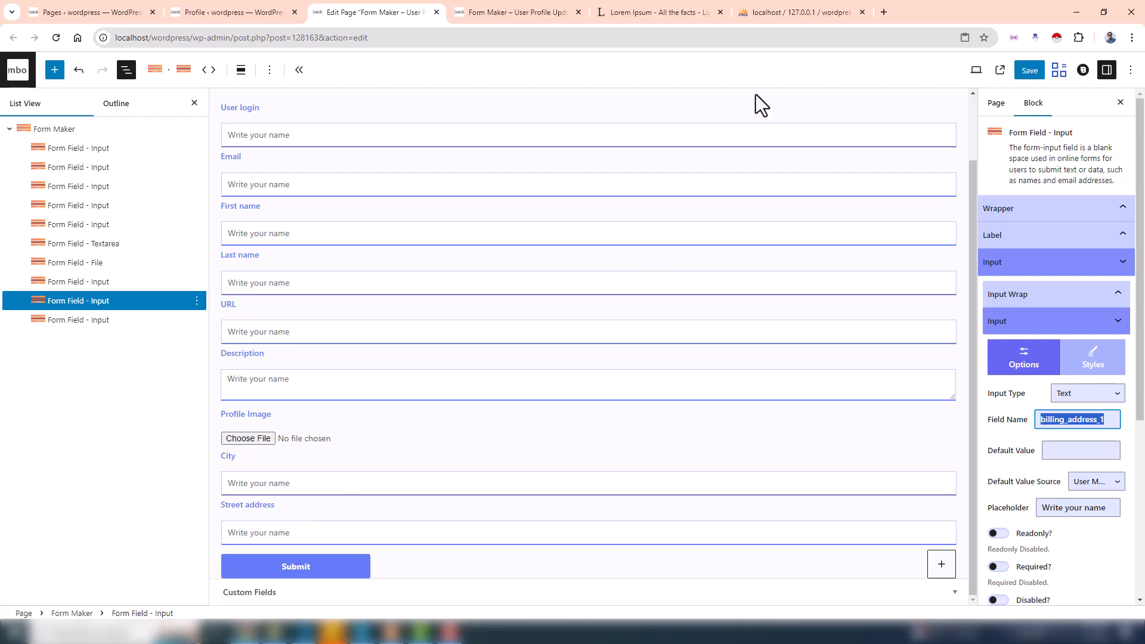
click(775, 13)
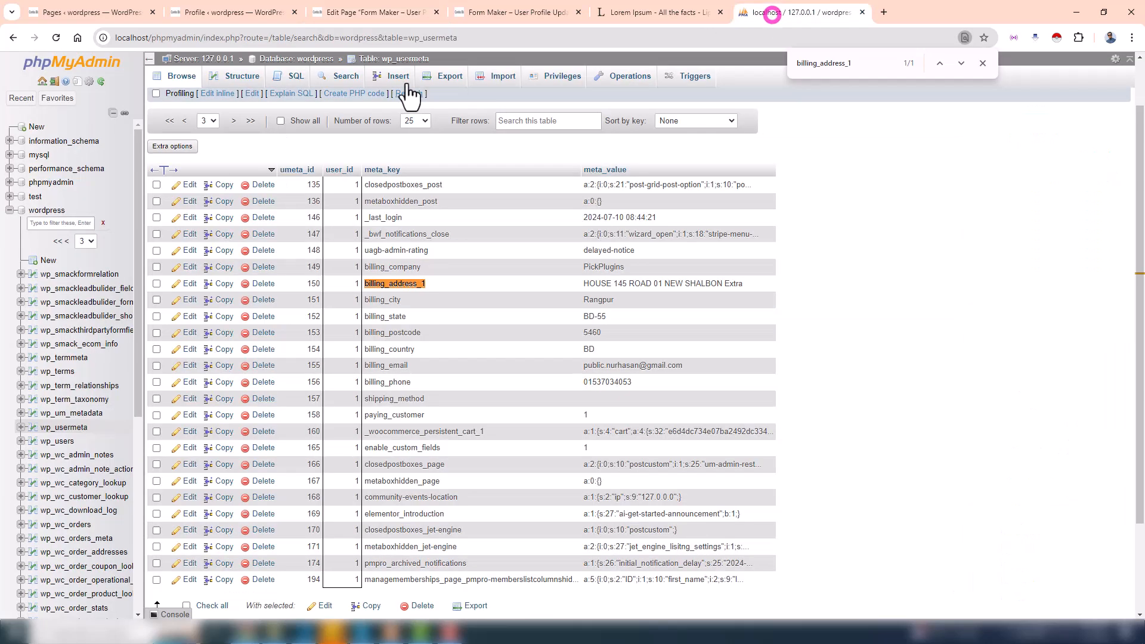
click(378, 17)
scroll(401, 274, up, 2)
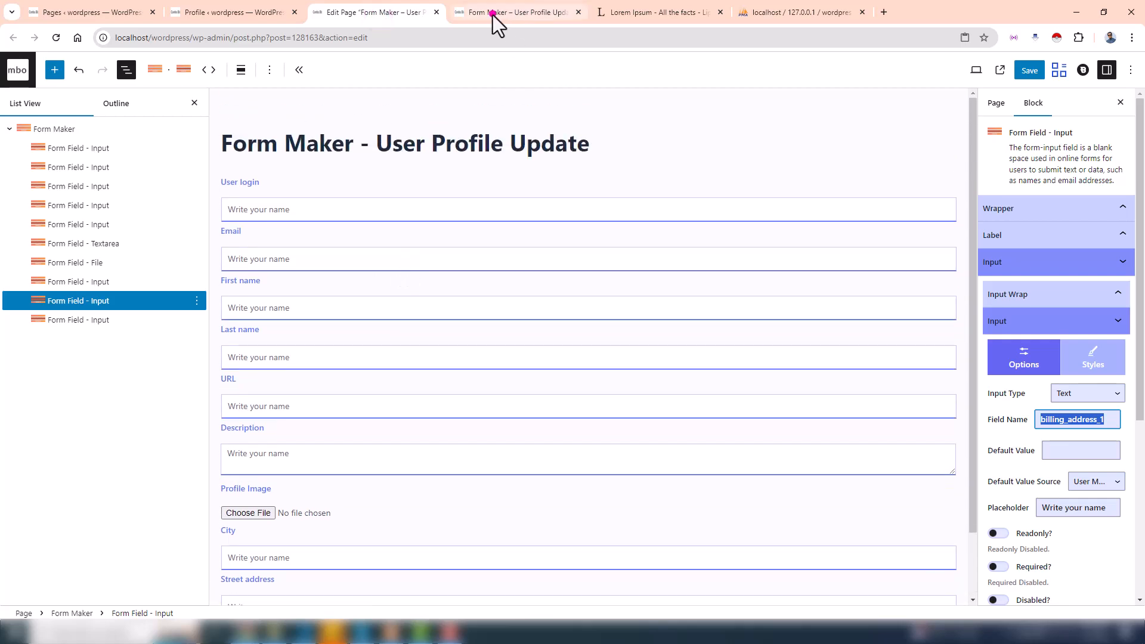
click(492, 14)
scroll(137, 393, down, 2)
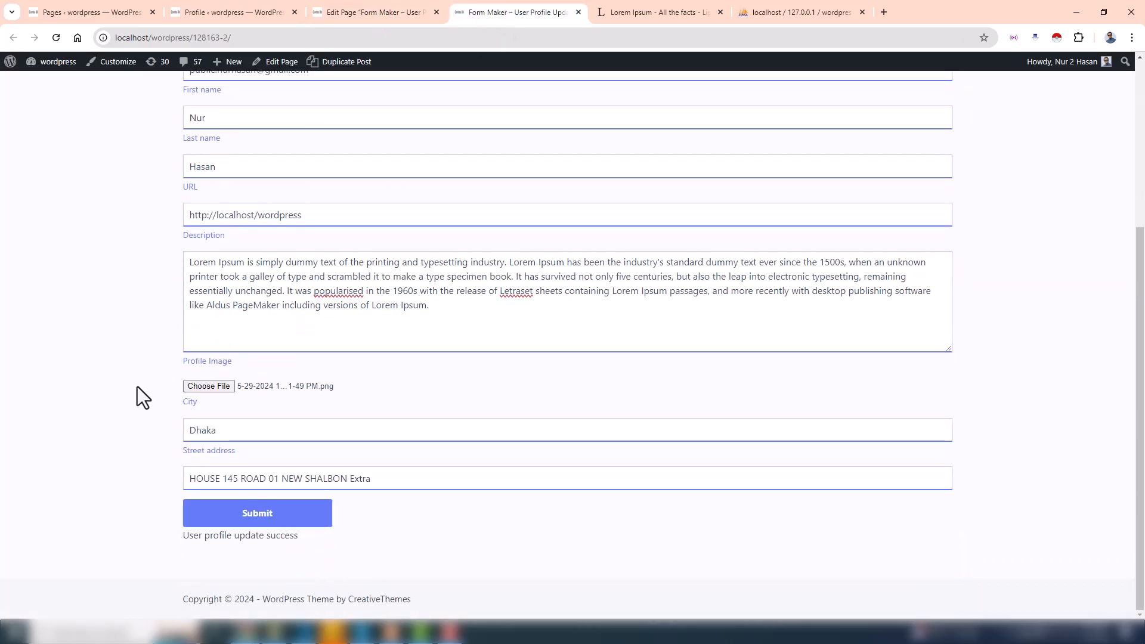
scroll(137, 386, up, 5)
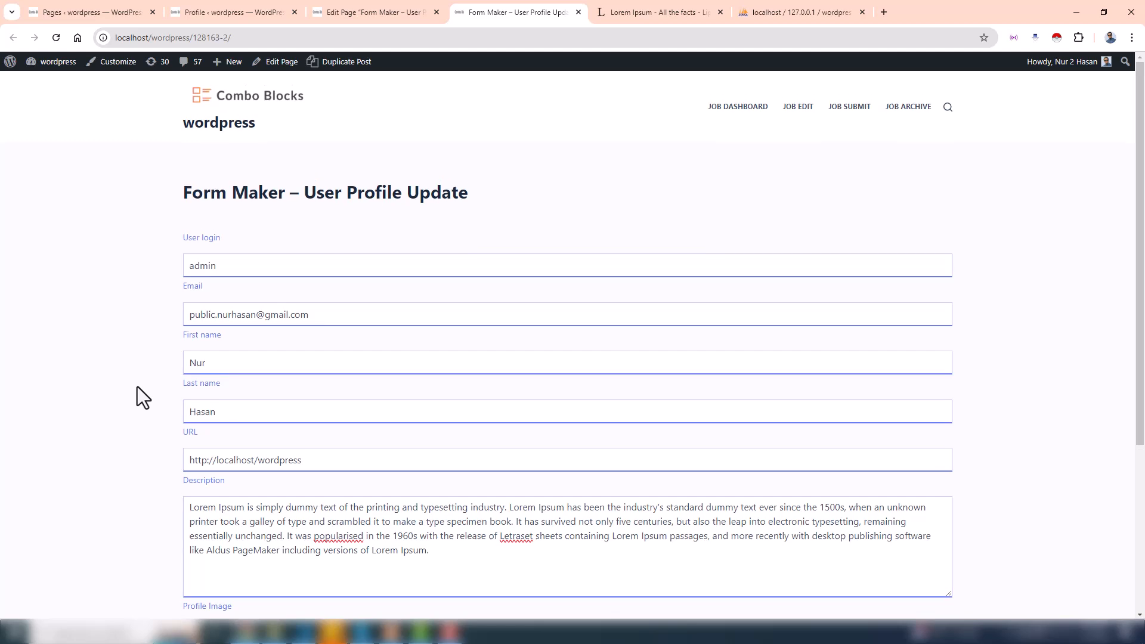
scroll(240, 263, down, 1)
click(364, 13)
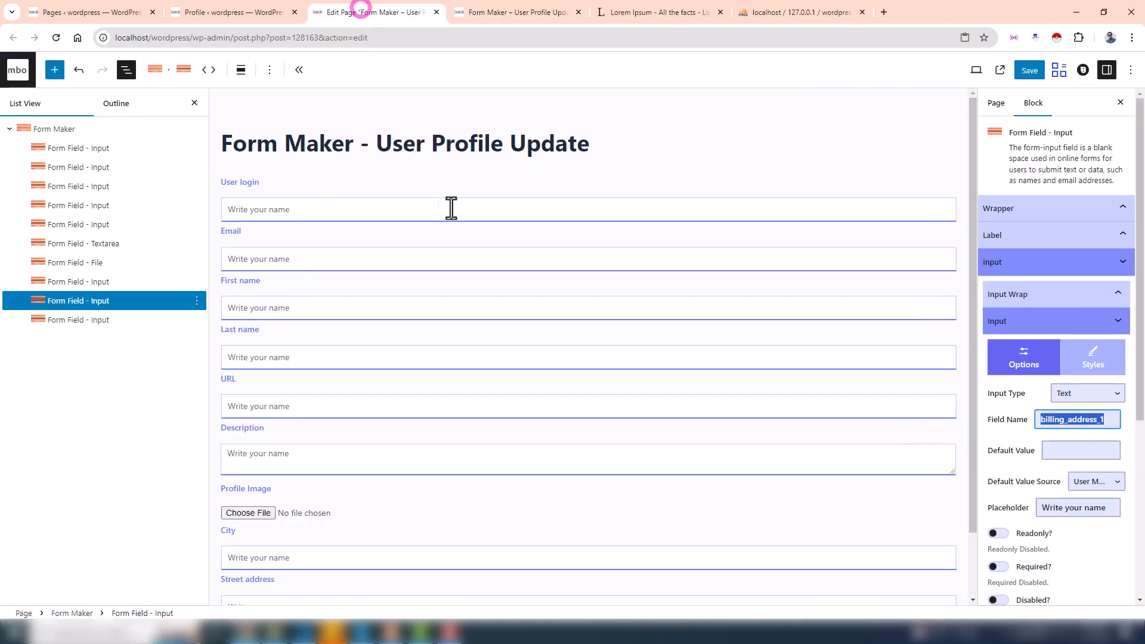
Step: Open the live form's address in an incognito window and narrow that window so it covers only part of the main browser
click(490, 11)
click(285, 37)
key(ctrl+c)
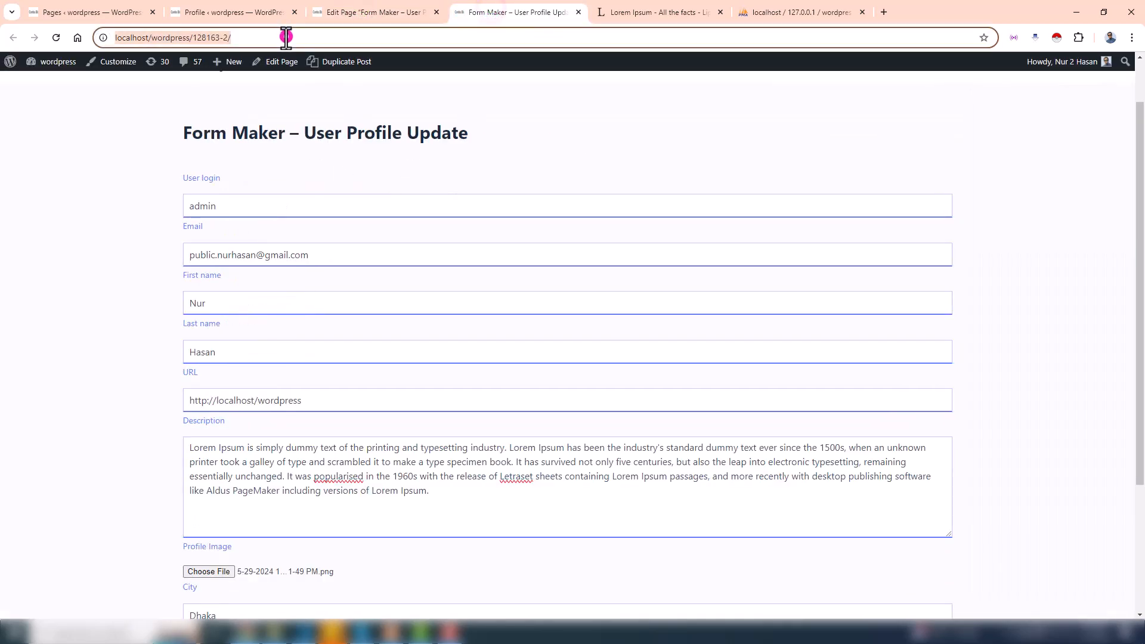
click(1131, 37)
click(1016, 90)
key(ctrl+v)
key(Return)
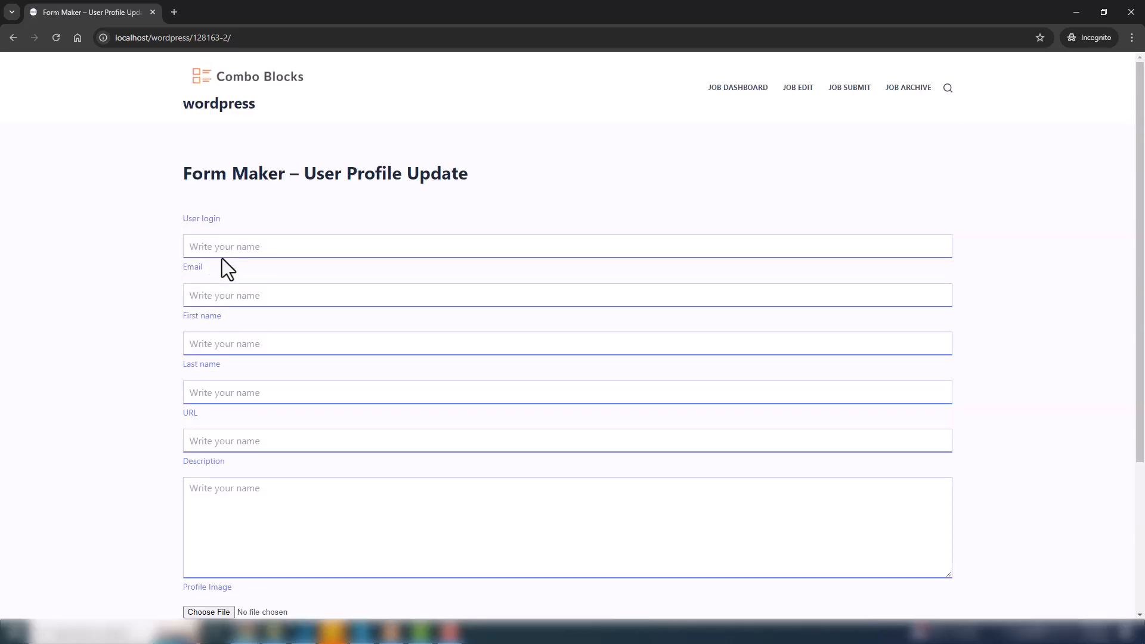
drag(229, 17, 429, 45)
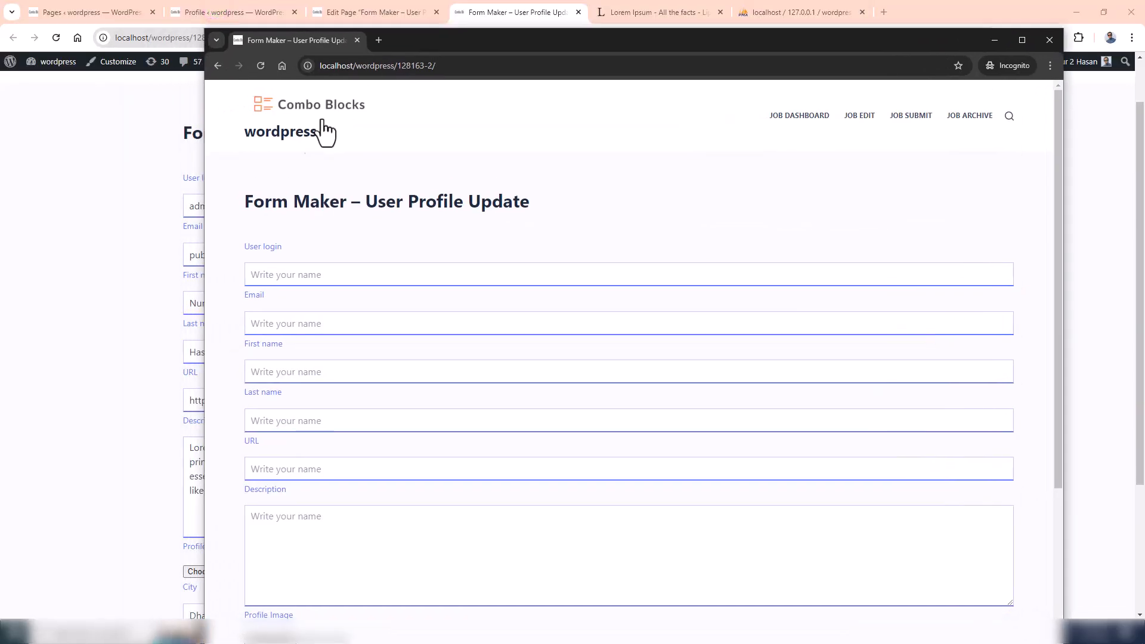
drag(204, 199, 555, 217)
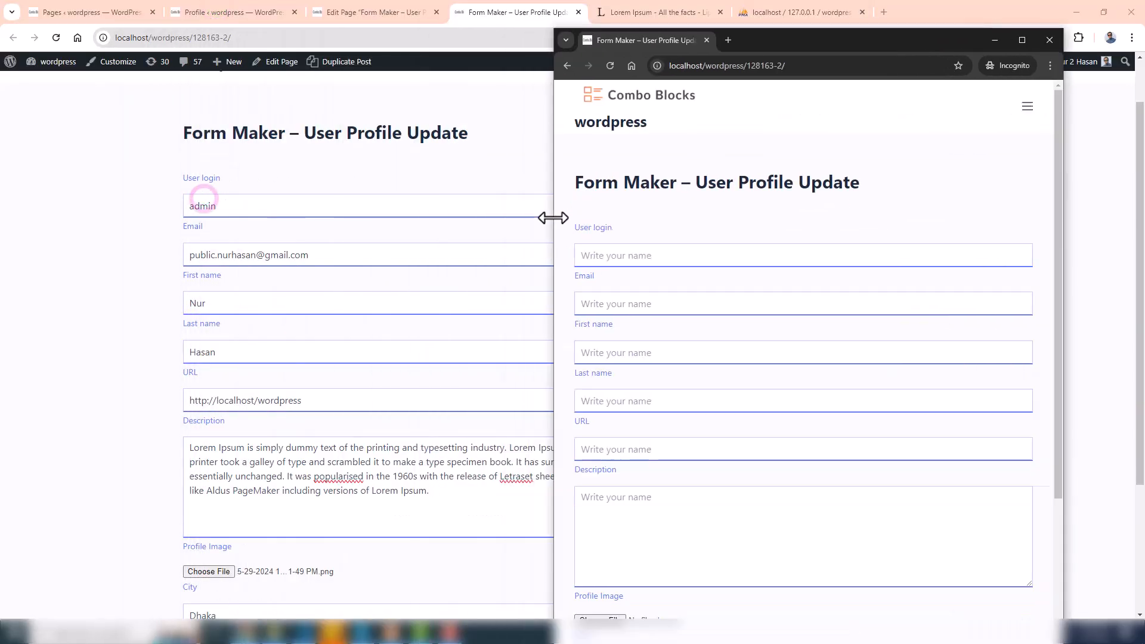
Step: Add a visibility group with the User Logged condition to the Form Maker block and save the page
click(388, 12)
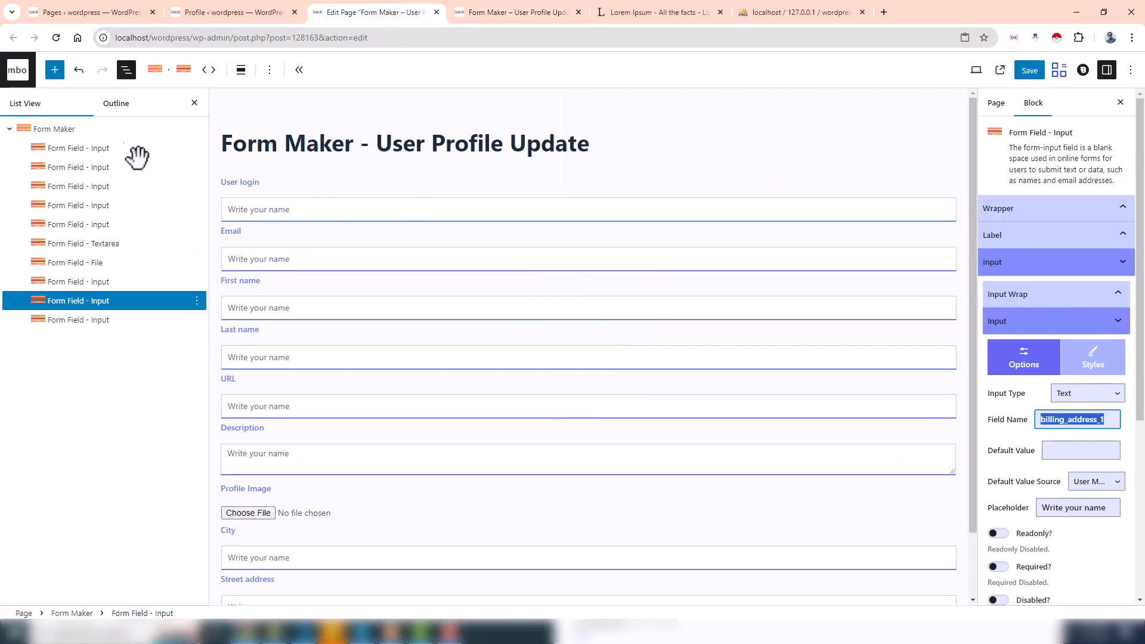
click(97, 128)
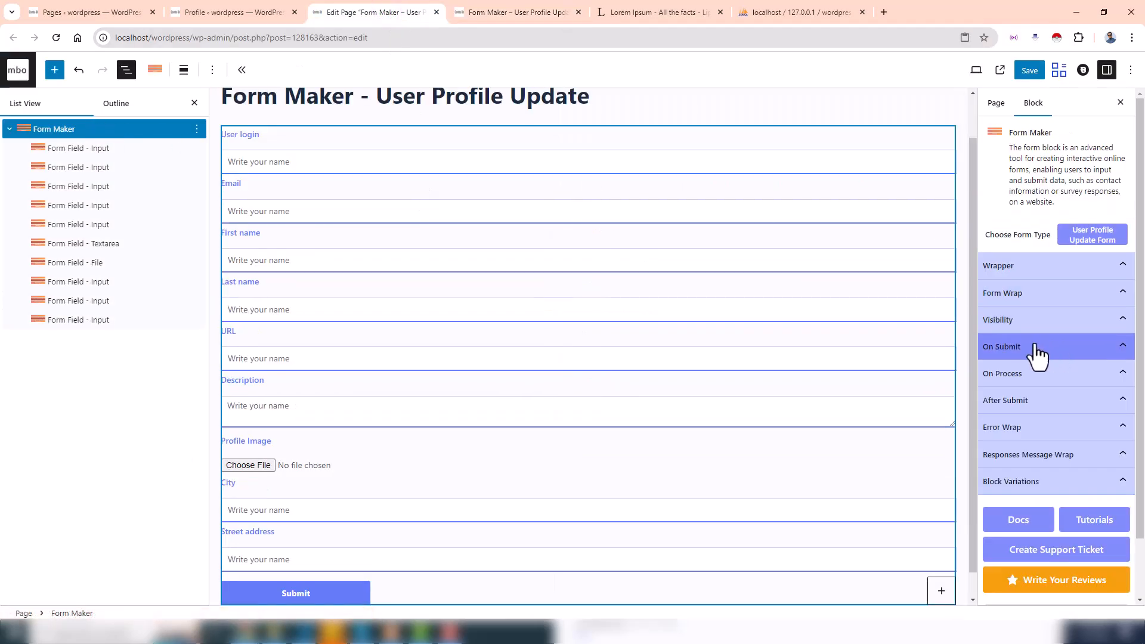
click(1006, 319)
click(1013, 354)
click(1014, 391)
scroll(1007, 334, down, 2)
click(1004, 303)
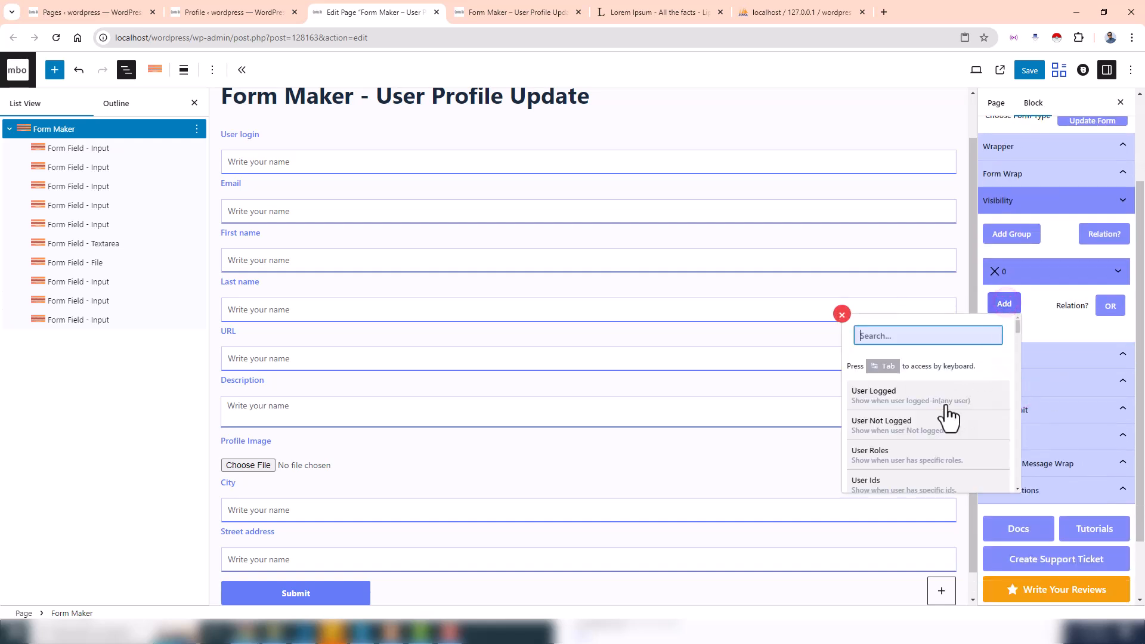
click(883, 395)
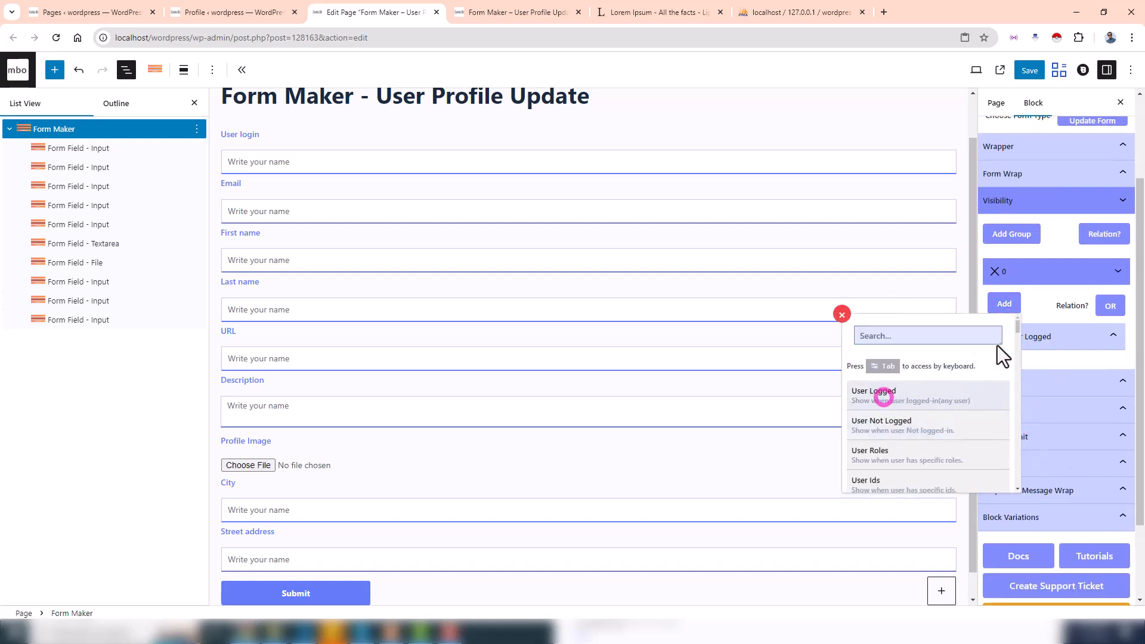
click(1004, 302)
click(1028, 71)
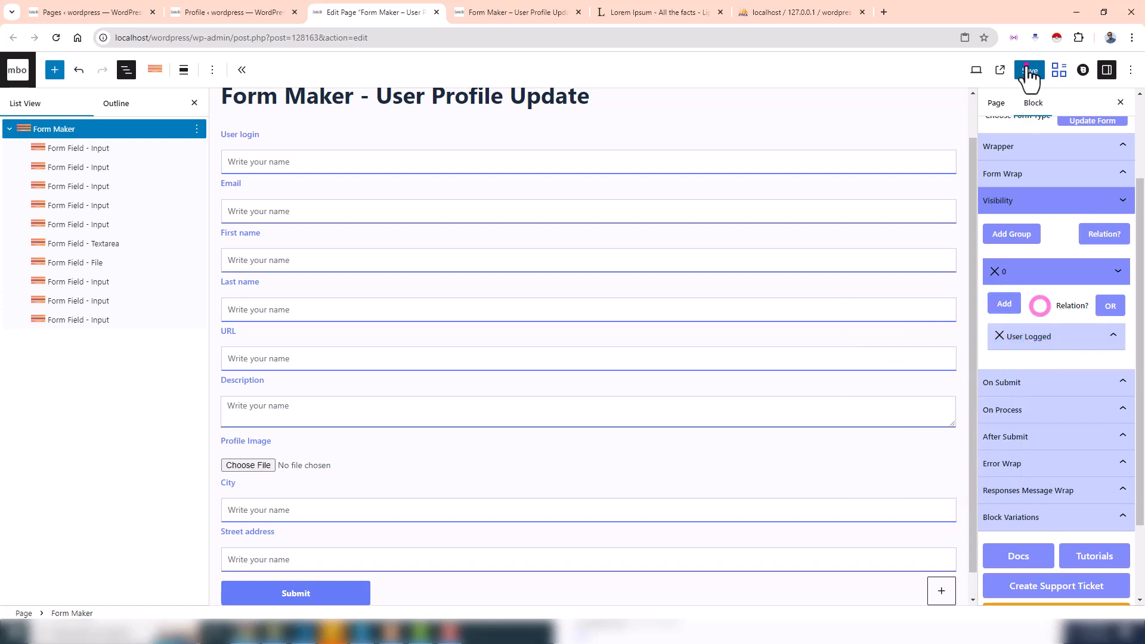
Step: Reload the form page in the incognito window to check what a logged-out visitor sees
mouse_move(272, 626)
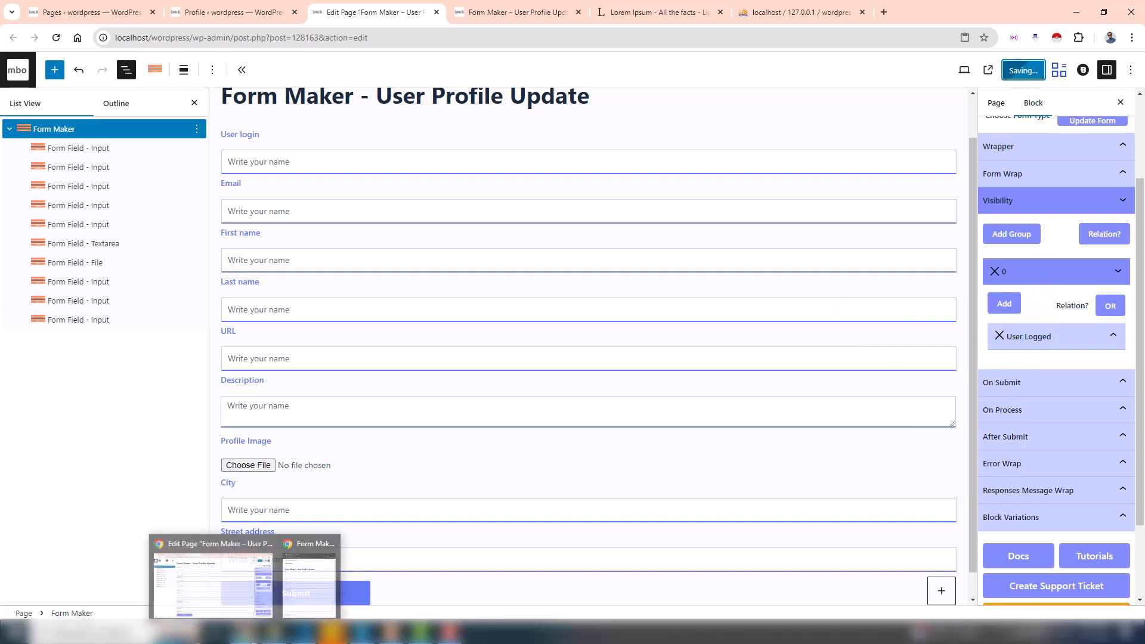
click(302, 589)
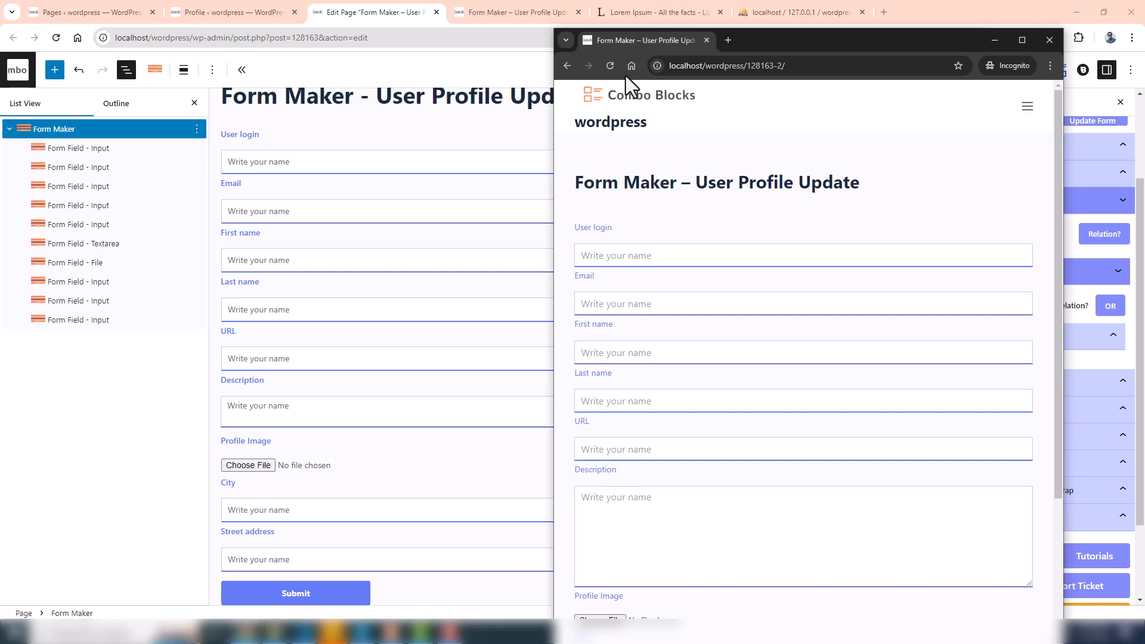
click(609, 65)
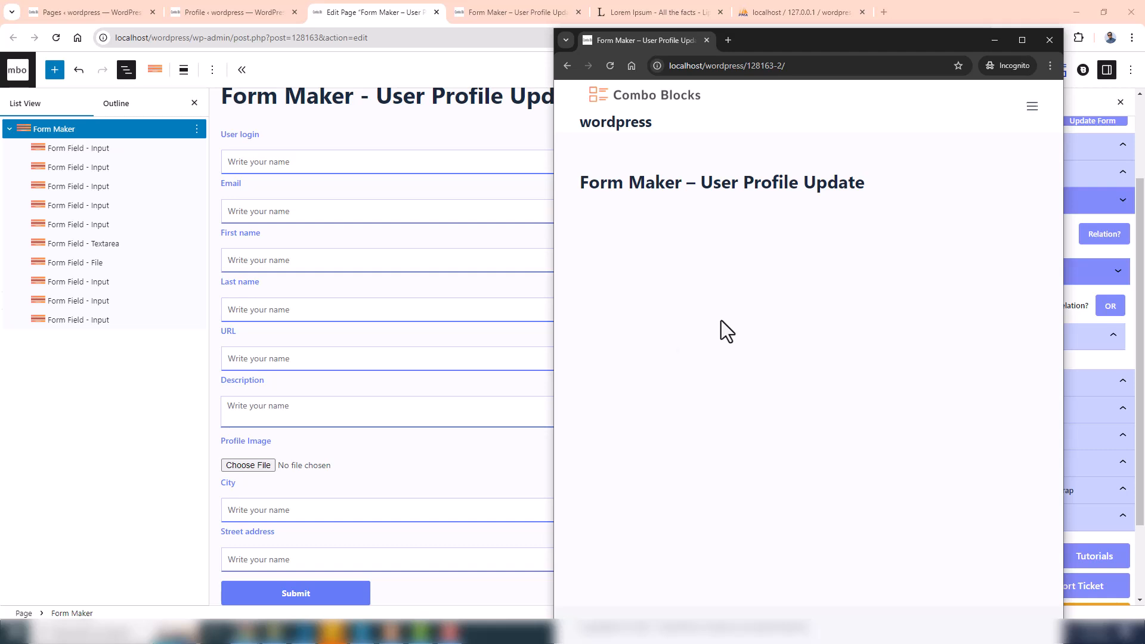
Step: Reload the live form in the logged-in browser window and check its fields from start to end
click(481, 21)
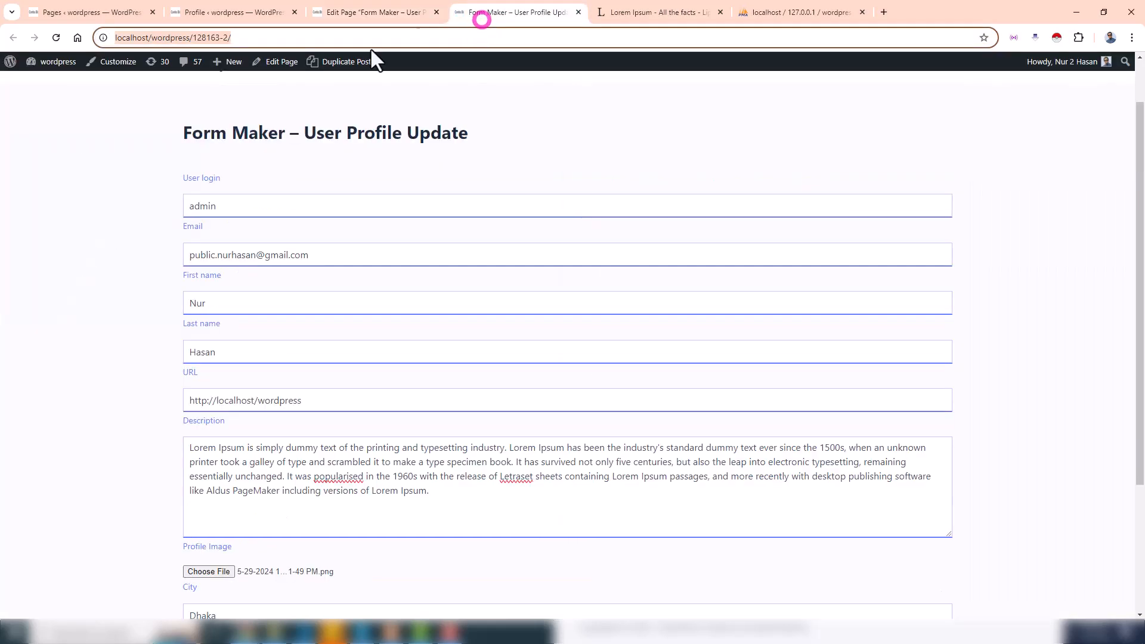
click(54, 38)
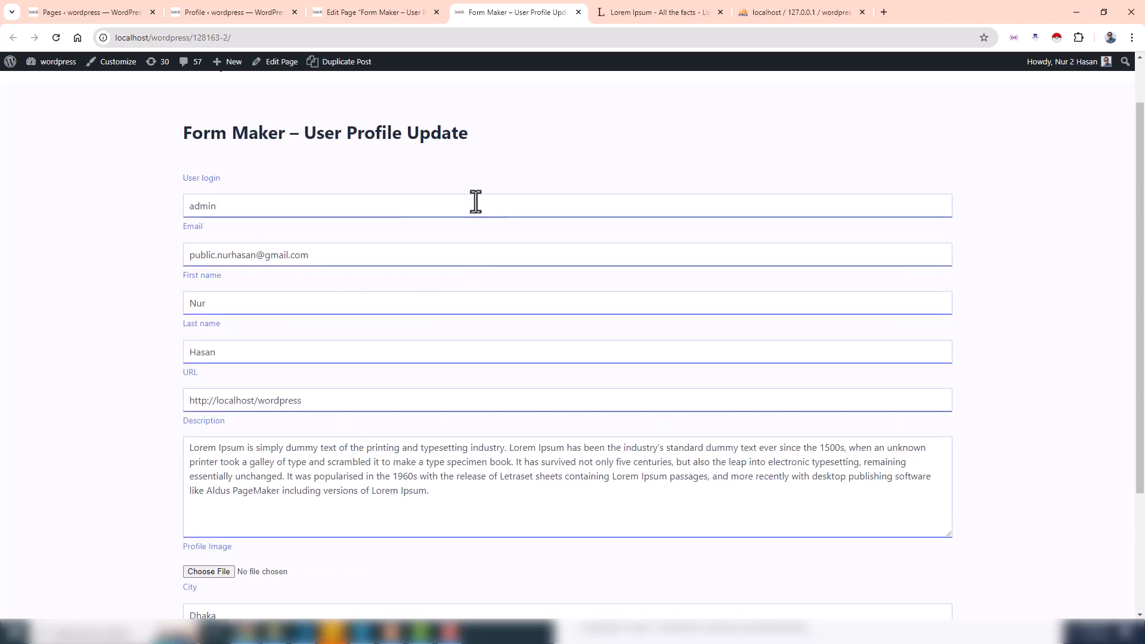
scroll(357, 343, down, 3)
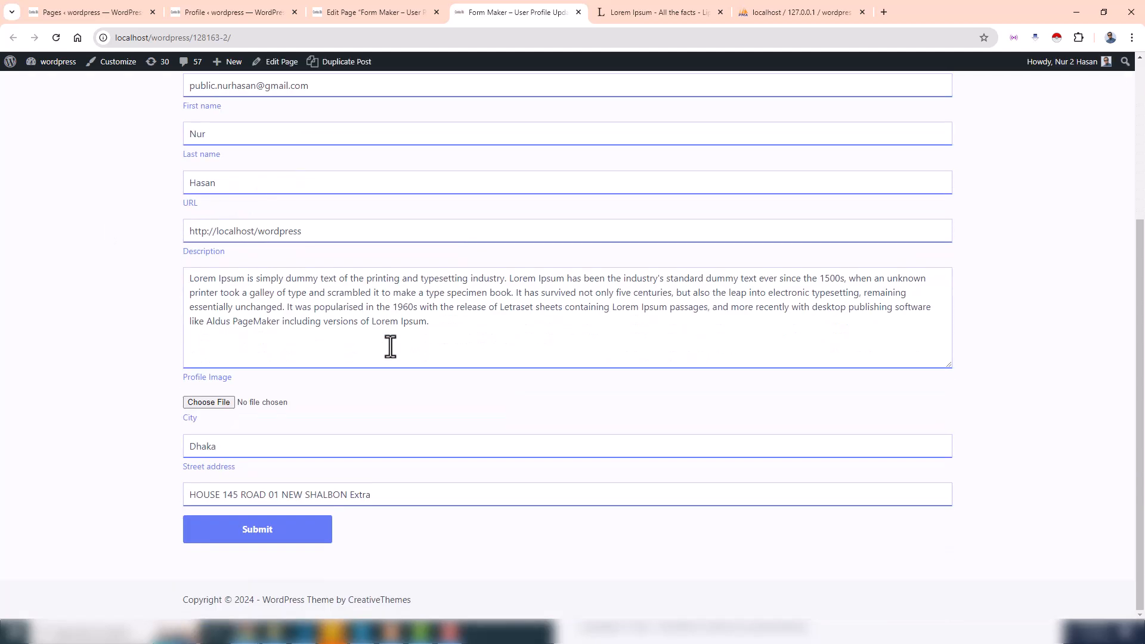
scroll(390, 347, up, 4)
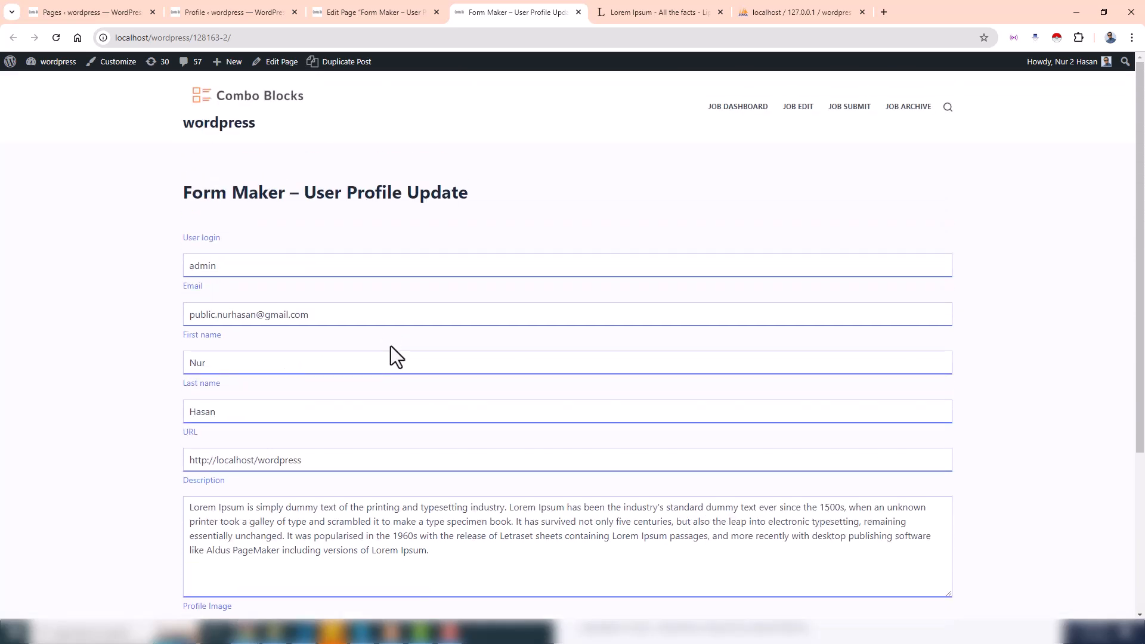